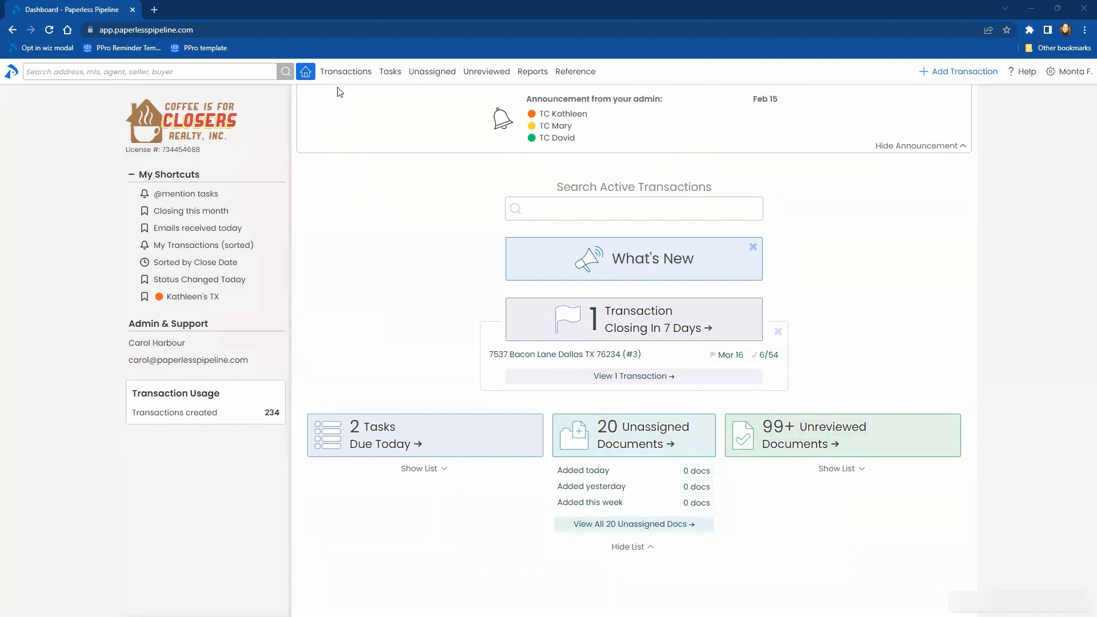
# - Open the Pending Inspection transaction with the $2,375,000 sale price and go to its document list
pyautogui.click(344, 71)
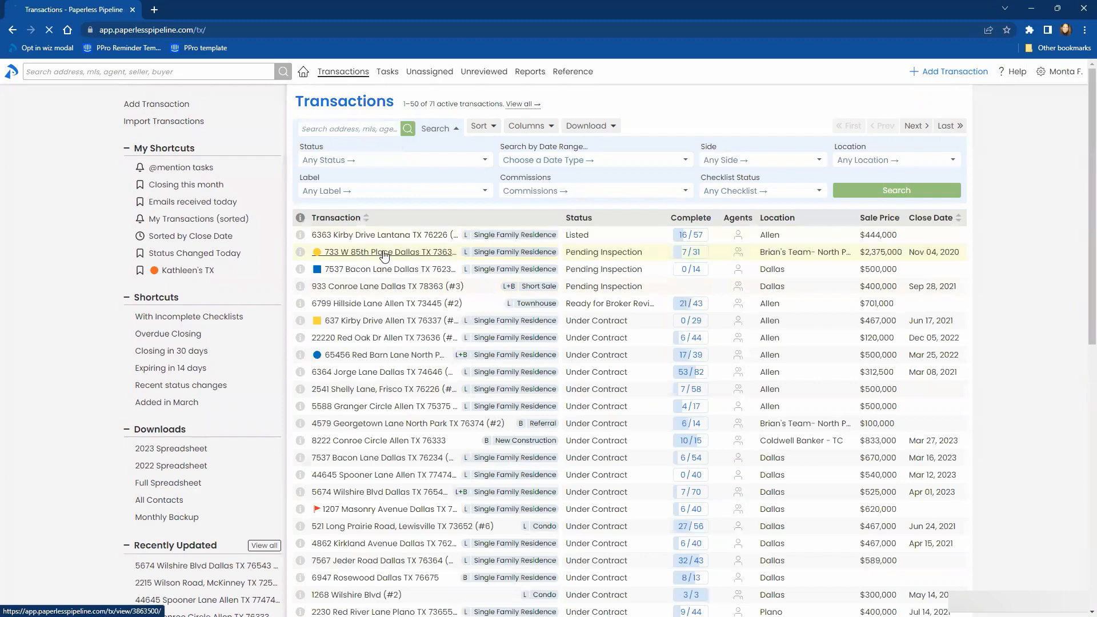
pyautogui.click(384, 257)
pyautogui.scroll(-7, 657, 399)
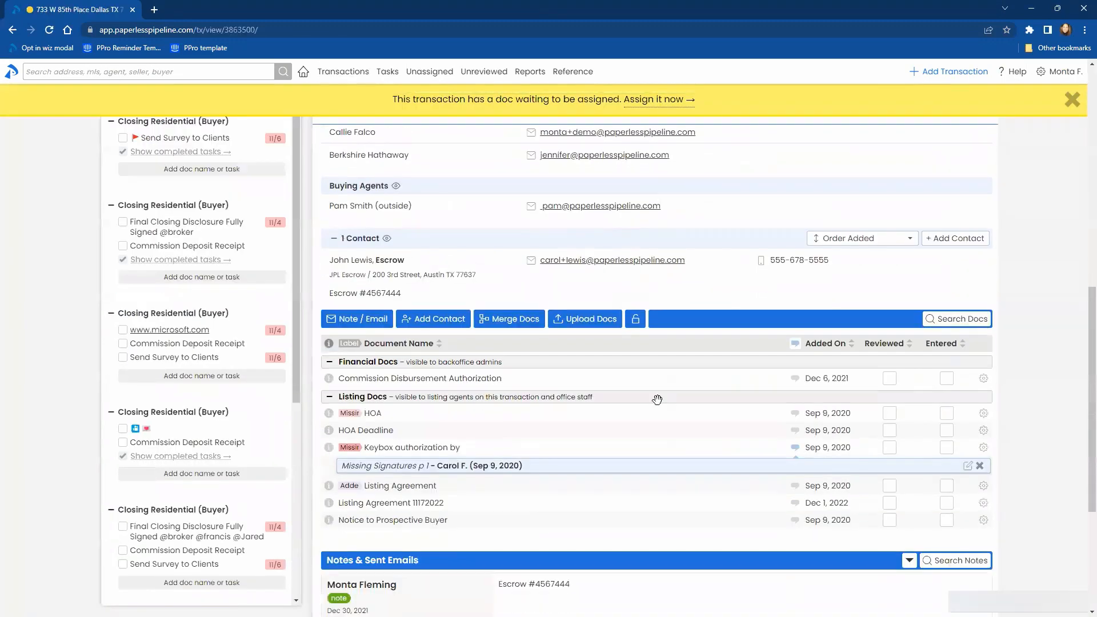
pyautogui.scroll(-1, 658, 400)
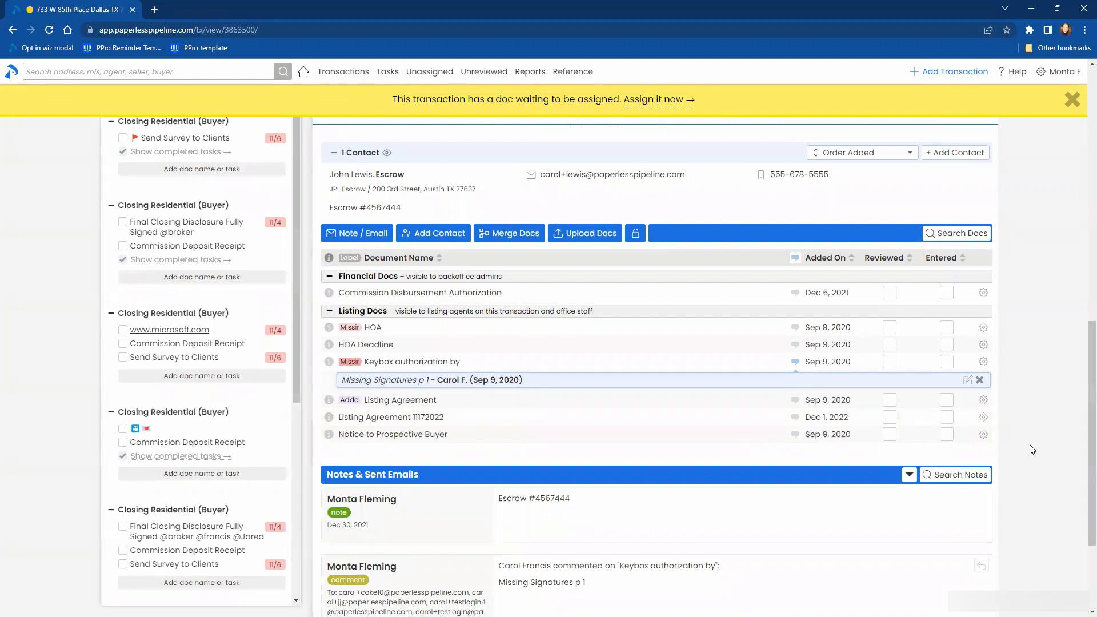
# - Edit the Listing Agreement document and replace its name with the suggested name Mold Disclosure
pyautogui.click(984, 404)
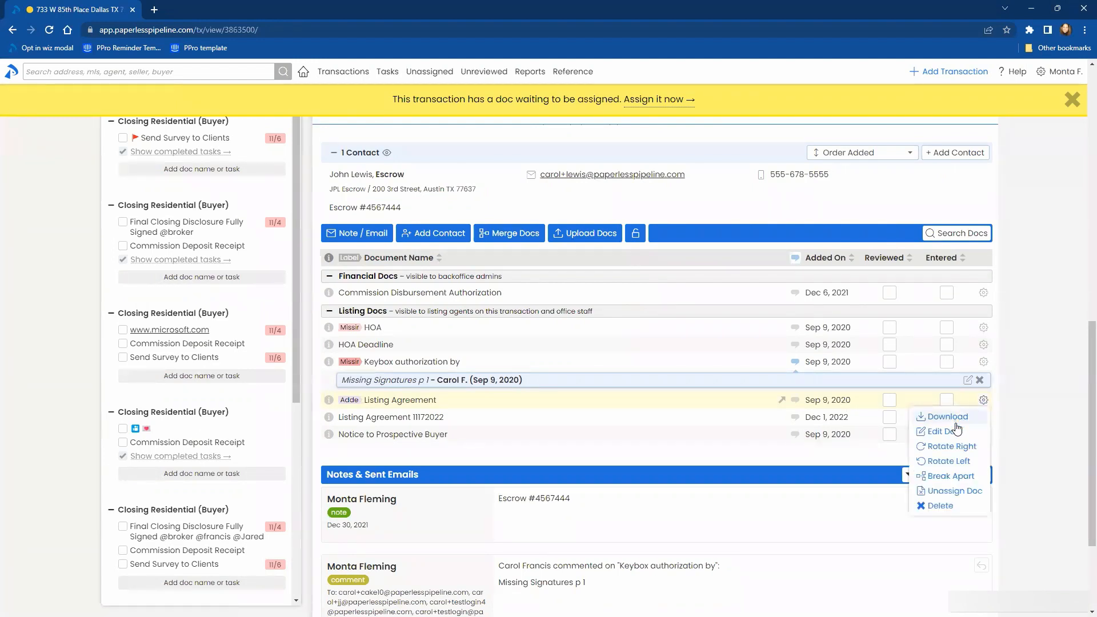
pyautogui.click(949, 430)
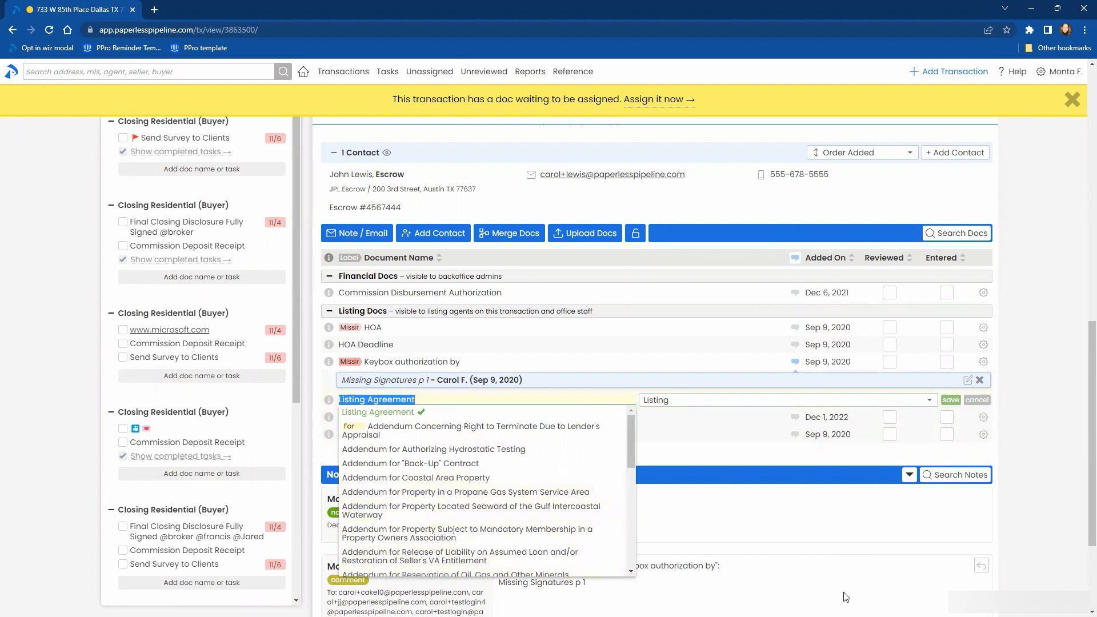
pyautogui.write('mo')
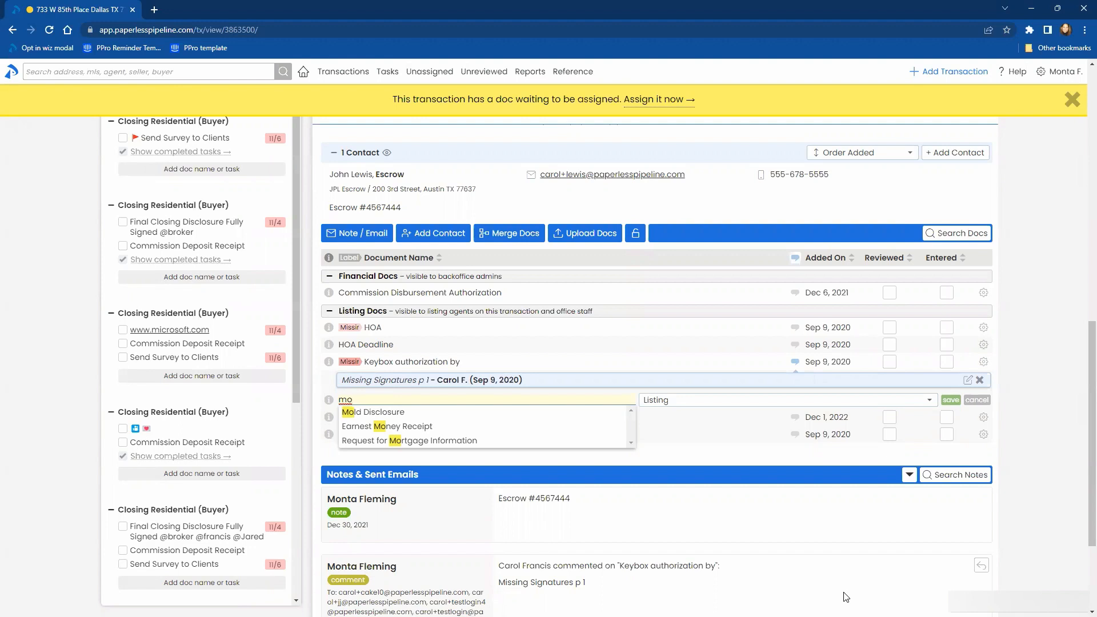
pyautogui.click(369, 412)
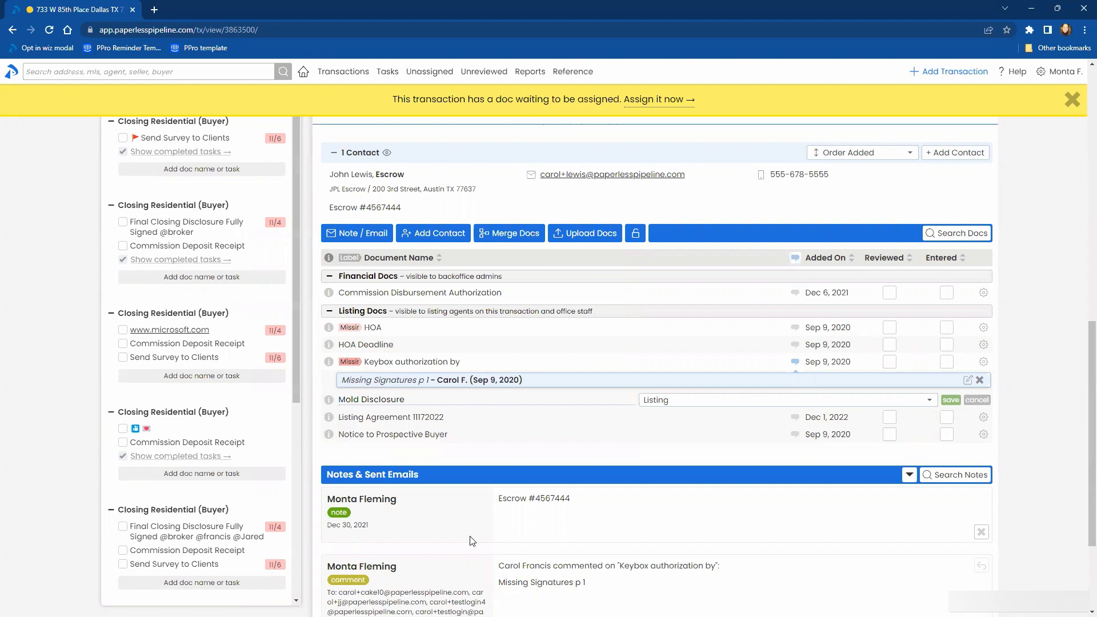
# - Look up suggested names for the document being edited by entering "se", "coas" and "mo" in turn
pyautogui.click(409, 395)
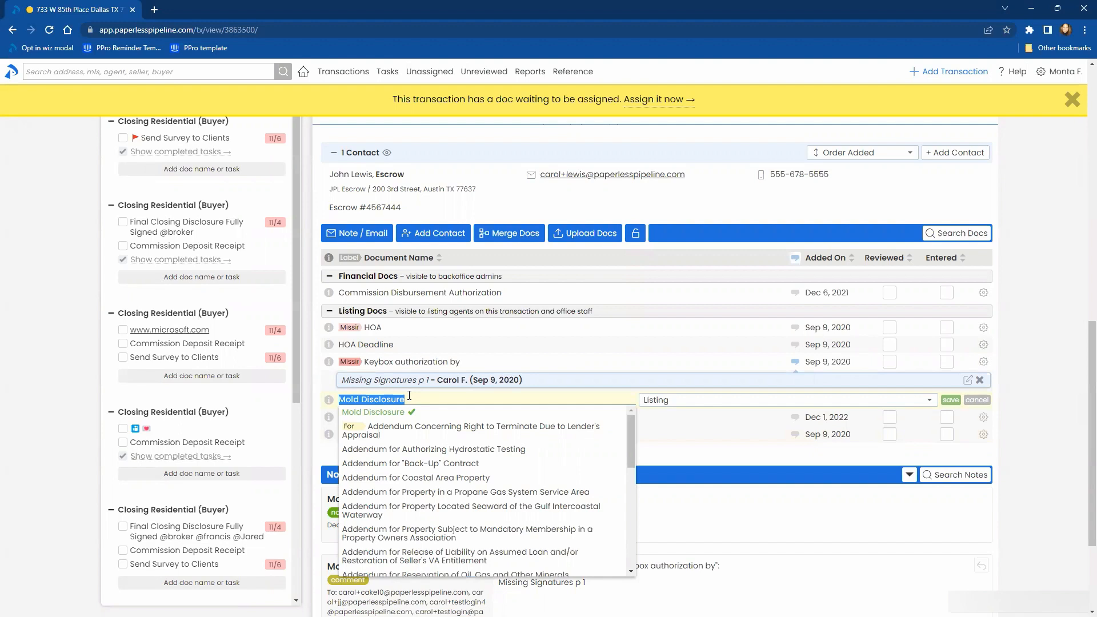
pyautogui.write('sek')
pyautogui.press('BackSpace')
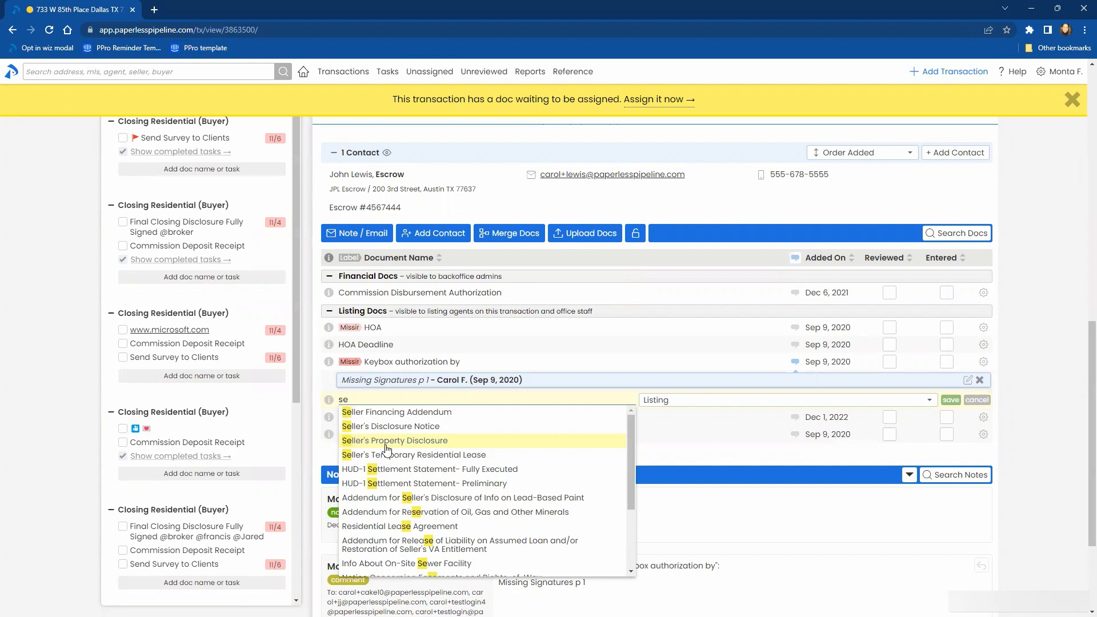
pyautogui.press('BackSpace')
pyautogui.press('BackSpace')
pyautogui.write('coas')
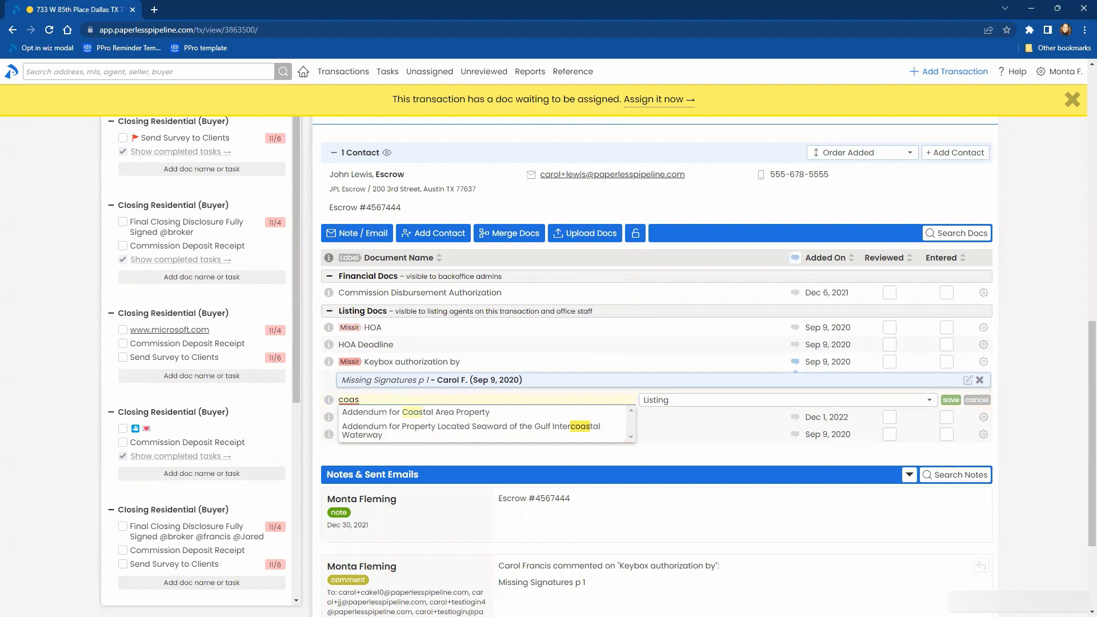
pyautogui.doubleClick(383, 400)
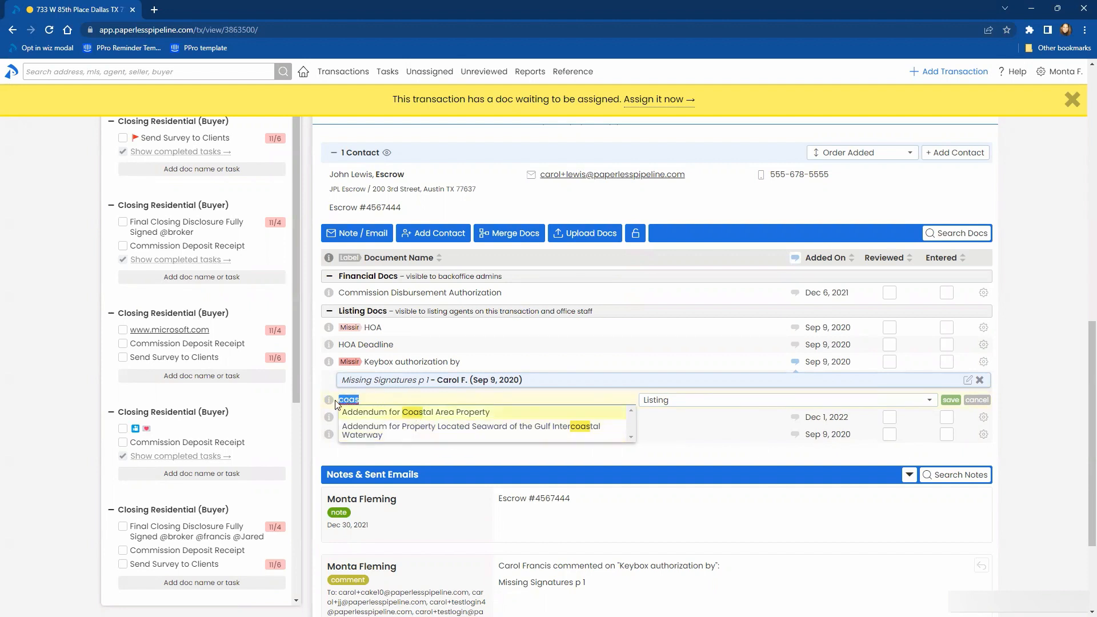
pyautogui.write('mo')
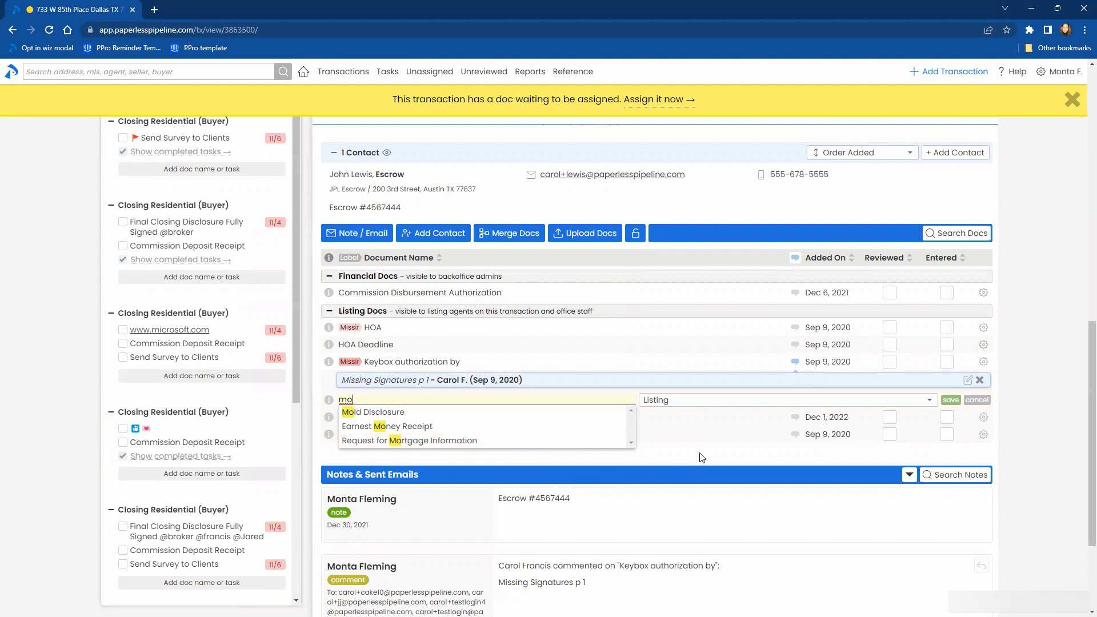
pyautogui.click(818, 470)
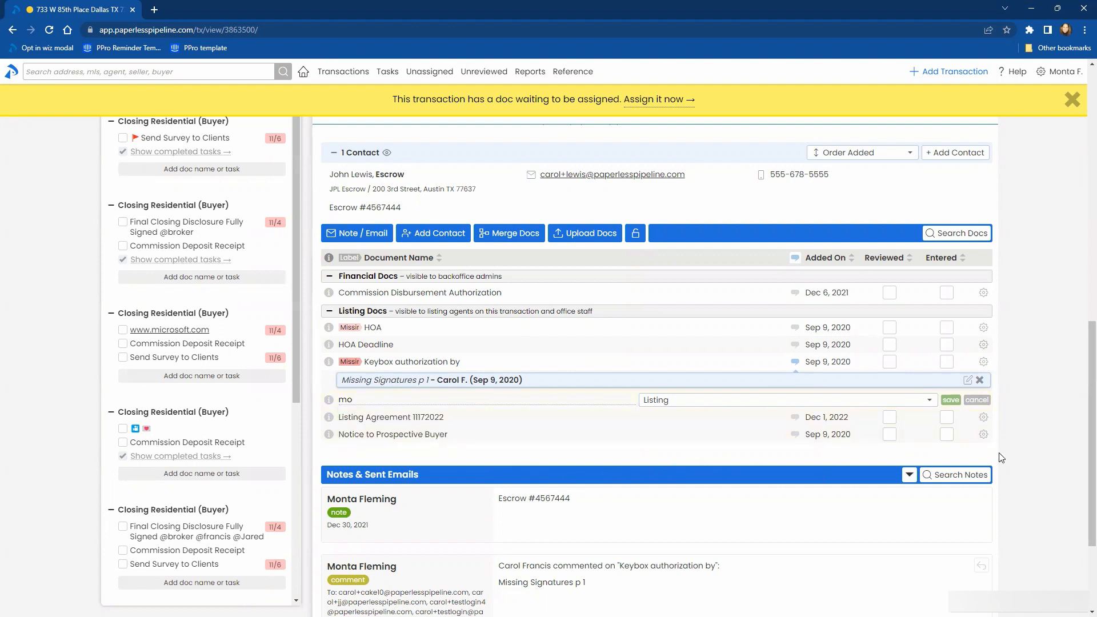
# - Go to the company's checklist templates in the admin settings and open Listing Residential Checklist for editing
pyautogui.scroll(-1, 1001, 460)
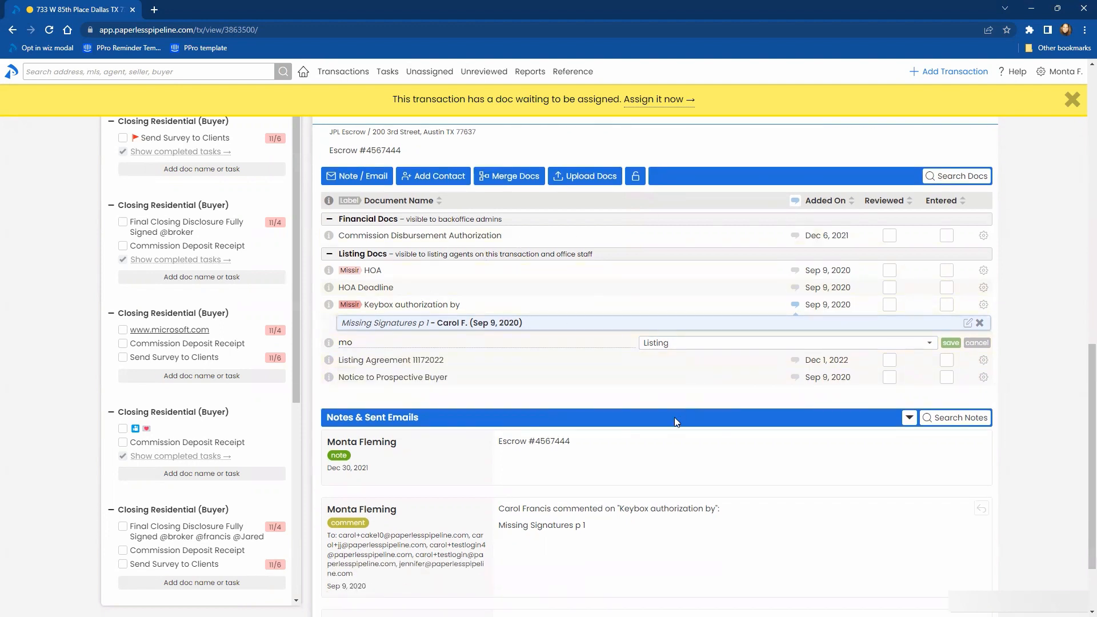
pyautogui.scroll(4, 799, 174)
pyautogui.moveTo(1043, 79)
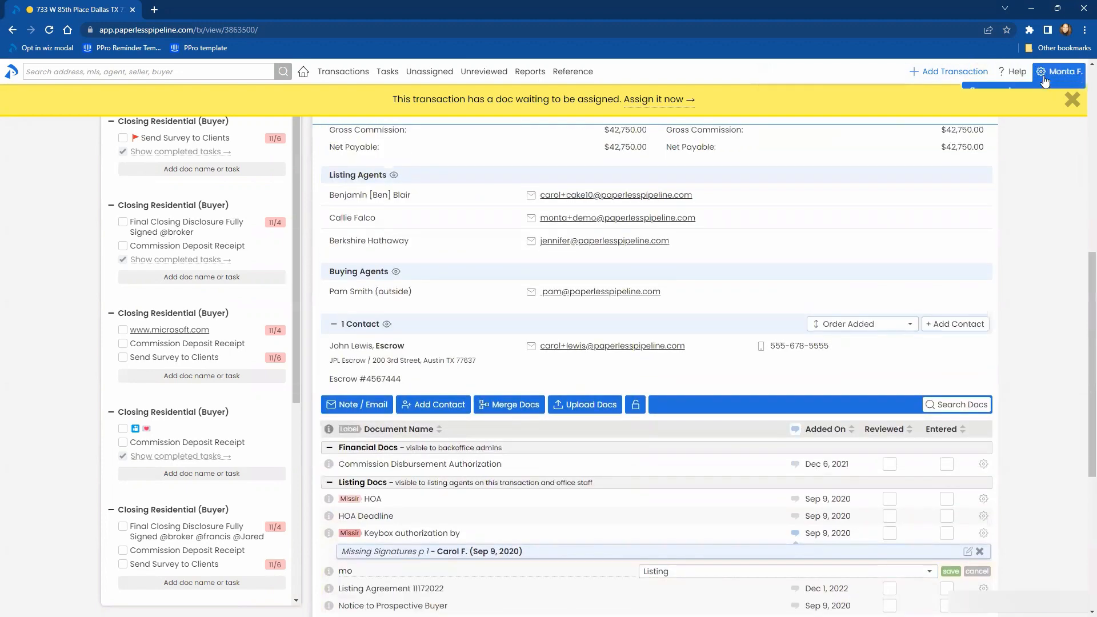
pyautogui.click(1020, 97)
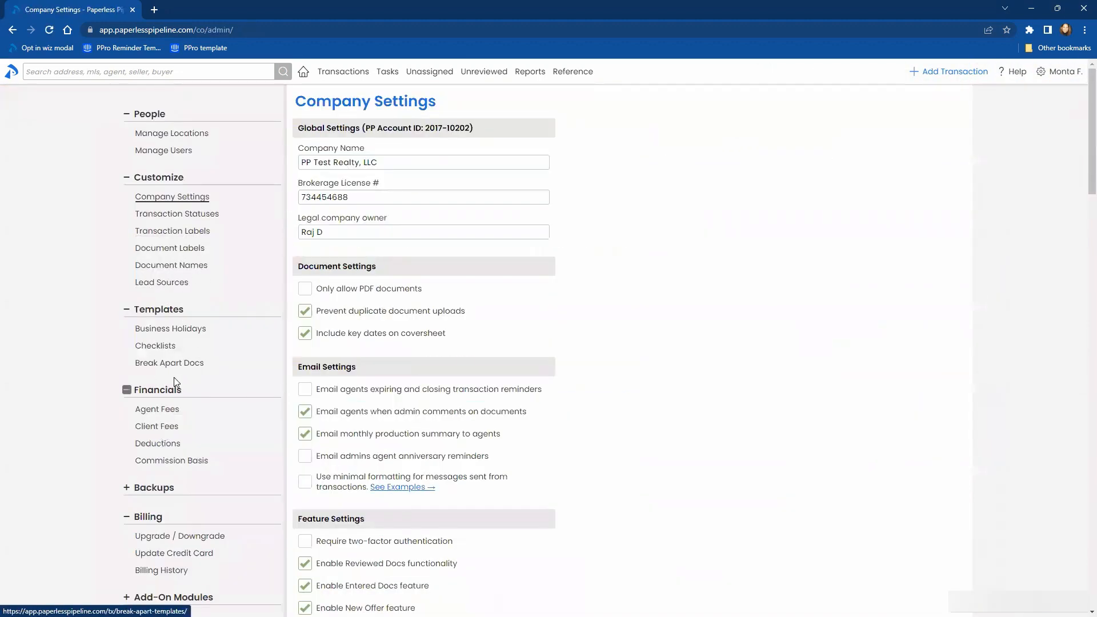
pyautogui.click(155, 346)
pyautogui.scroll(-2, 342, 254)
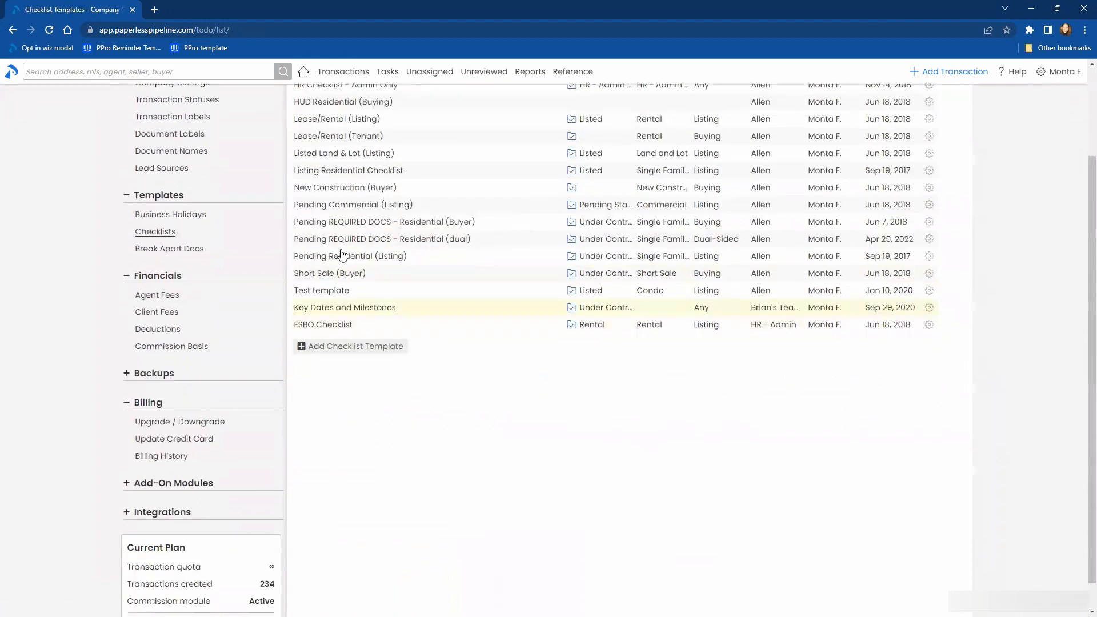
pyautogui.click(343, 171)
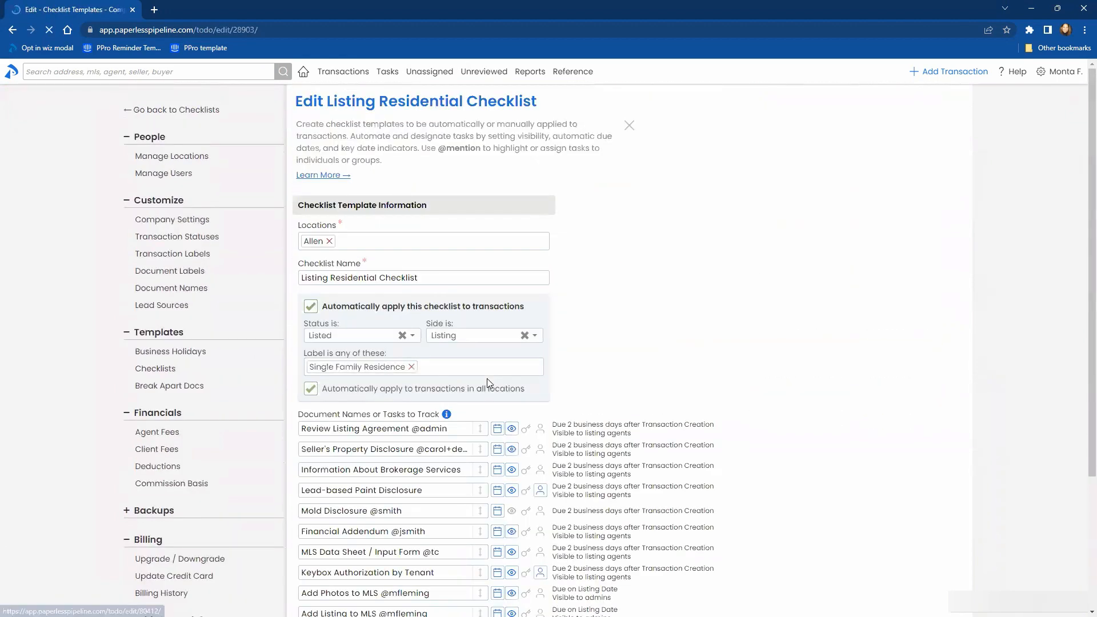
# - In the first empty task row of the checklist template, look up suggestions for "mo" and for "se"
pyautogui.scroll(-3, 488, 383)
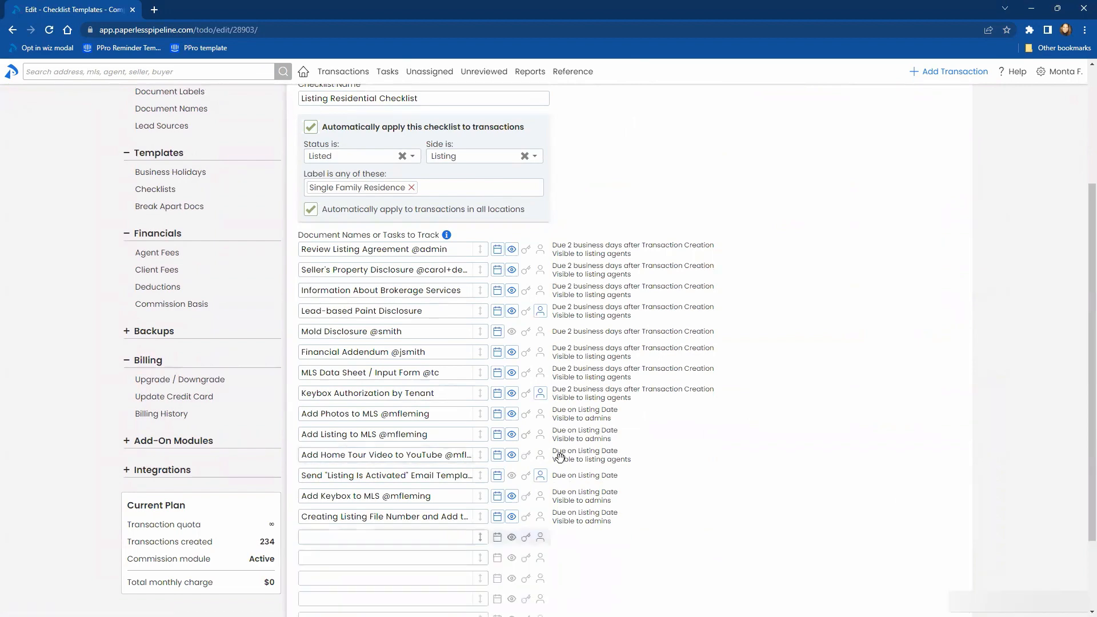
pyautogui.scroll(-2, 560, 457)
pyautogui.click(366, 434)
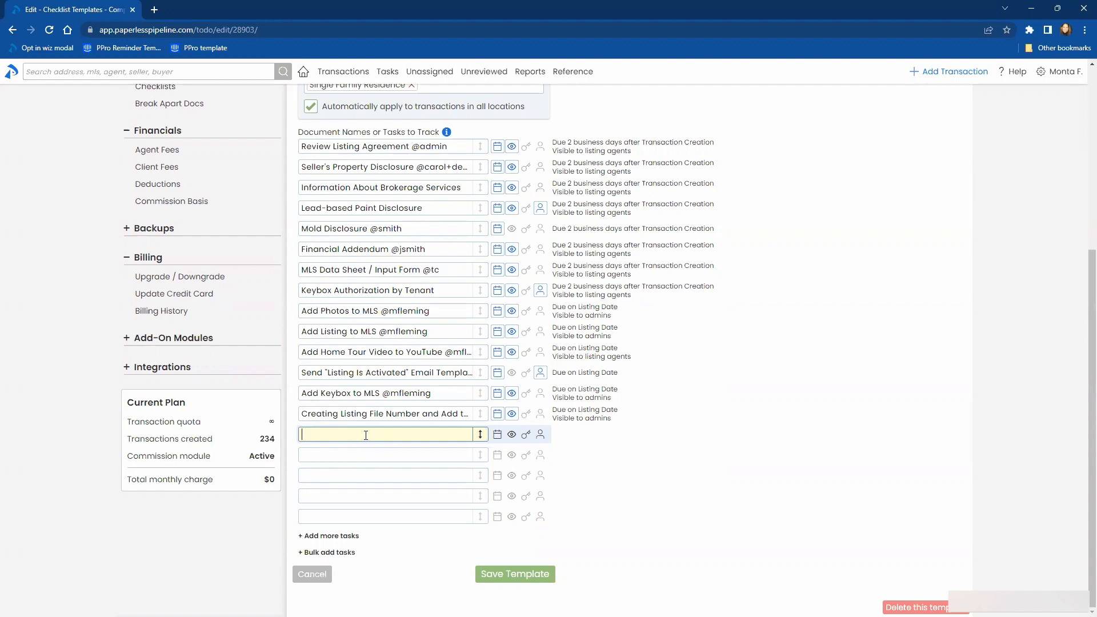
pyautogui.write('mo')
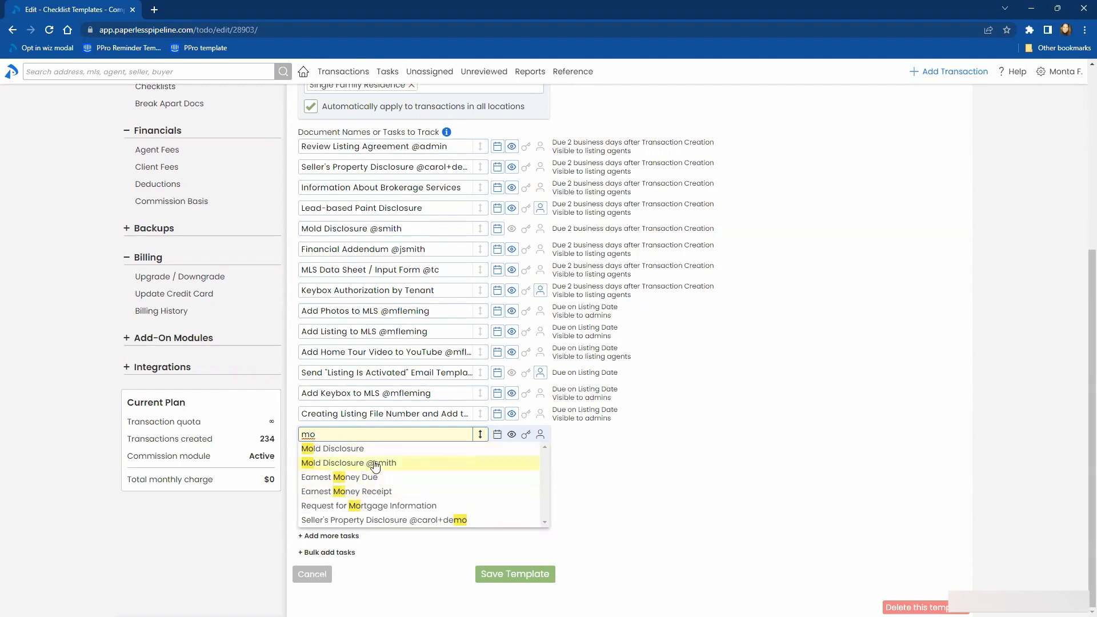
pyautogui.press('BackSpace')
pyautogui.press('BackSpace')
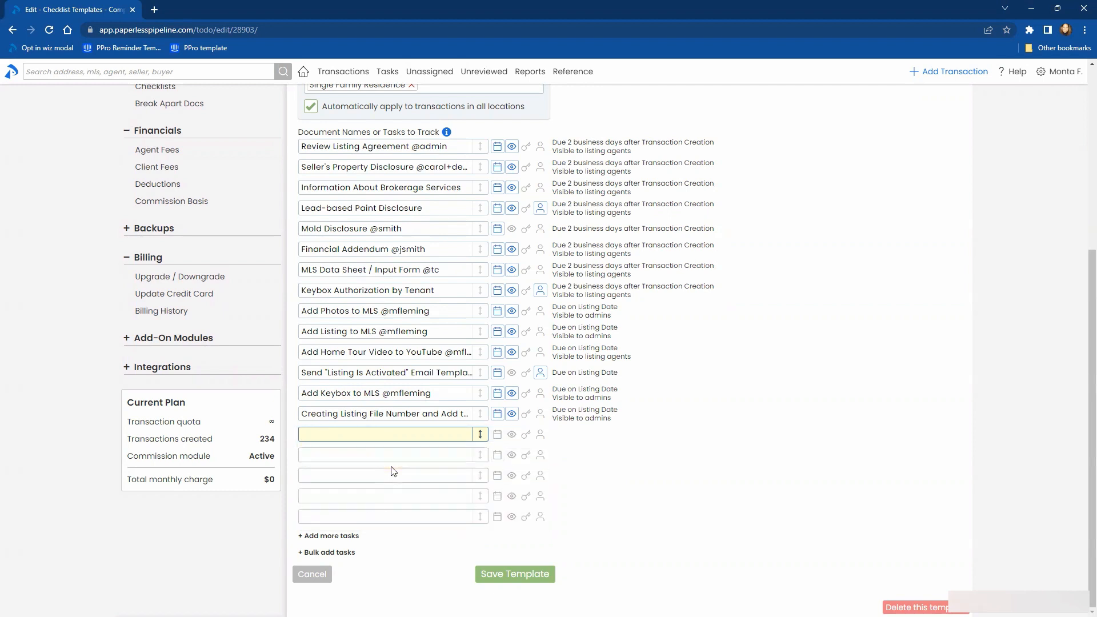
pyautogui.write('see')
pyautogui.press('BackSpace')
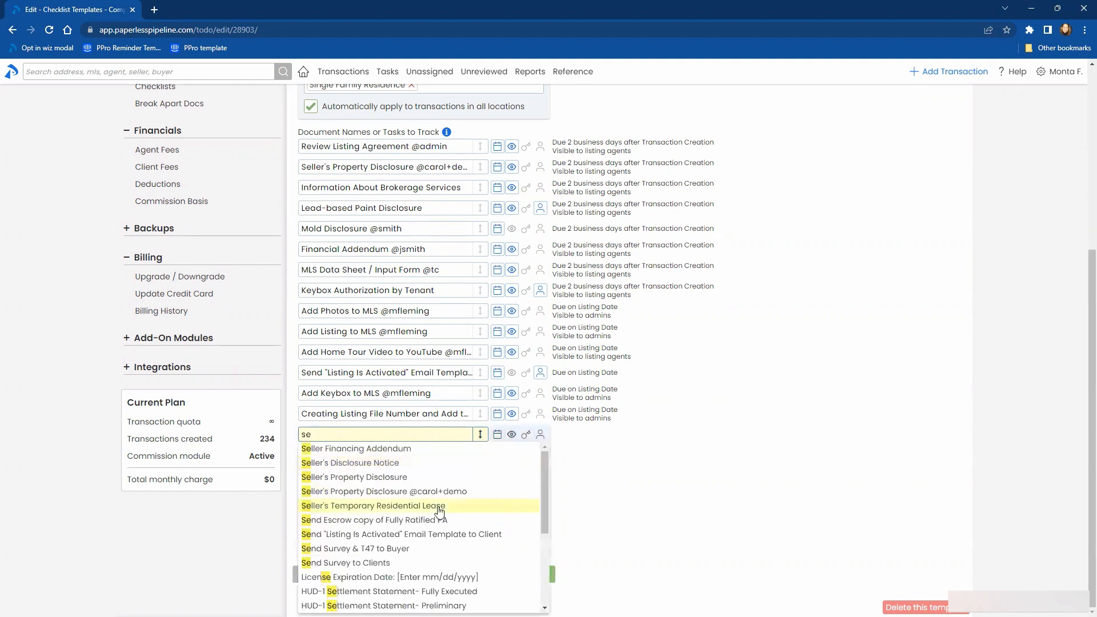
pyautogui.click(693, 526)
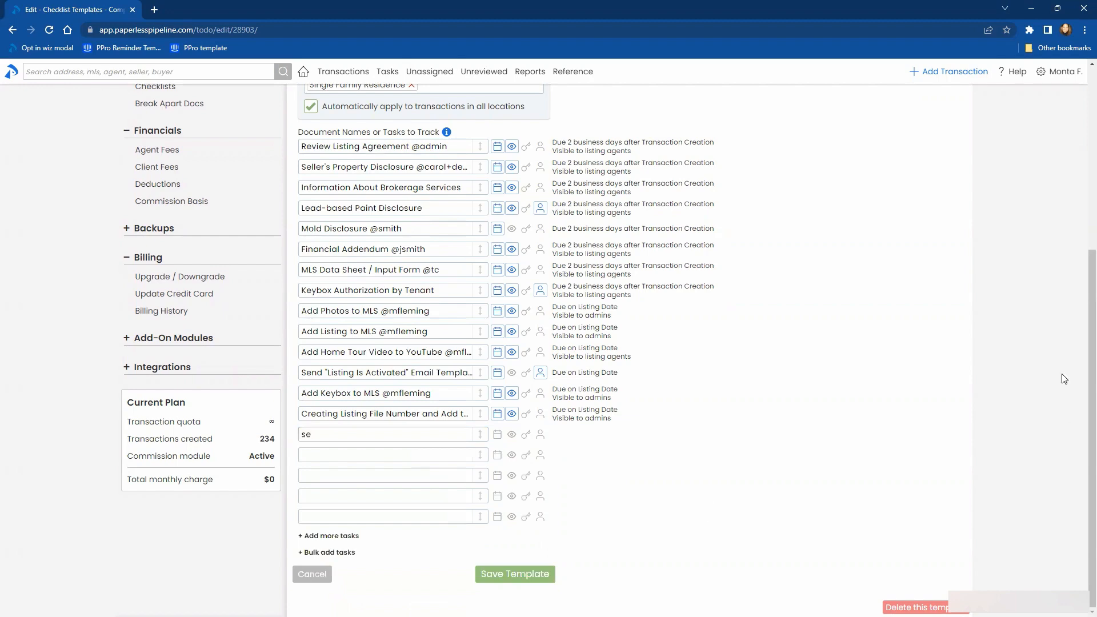
# - Leave the template without saving and reopen the Pending Inspection transaction with the $2,375,000 sale price
pyautogui.scroll(4, 1064, 379)
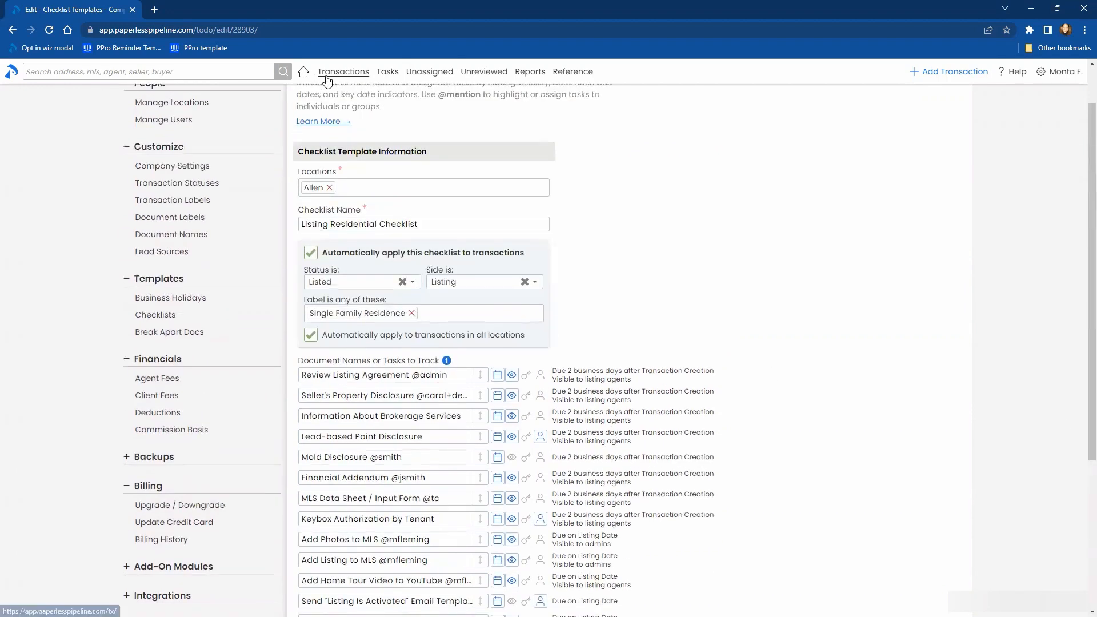
pyautogui.click(327, 76)
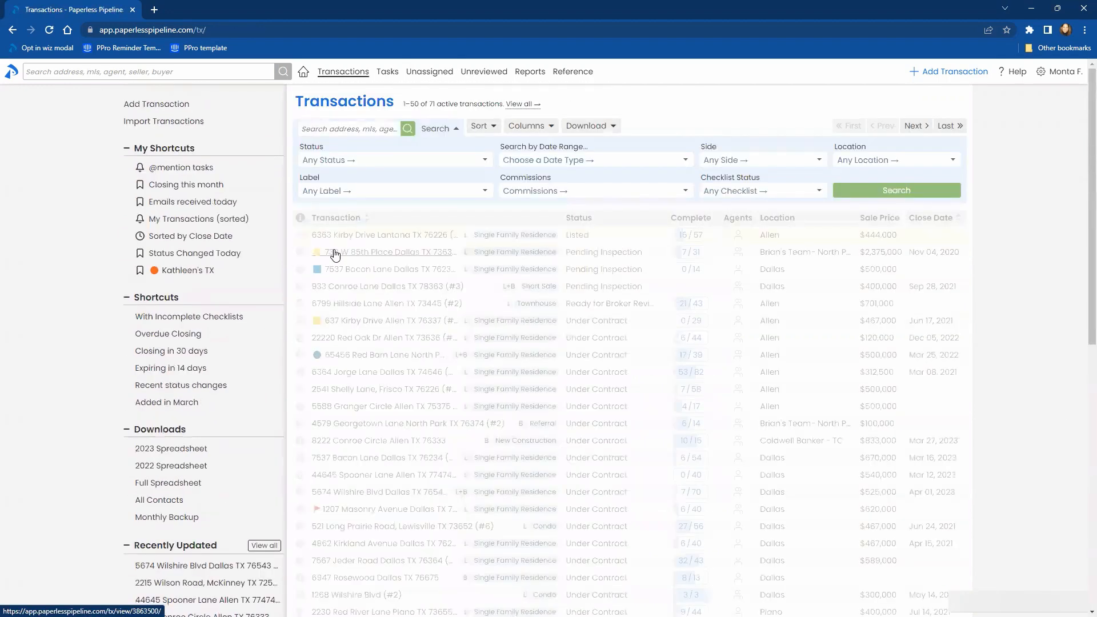
pyautogui.click(335, 254)
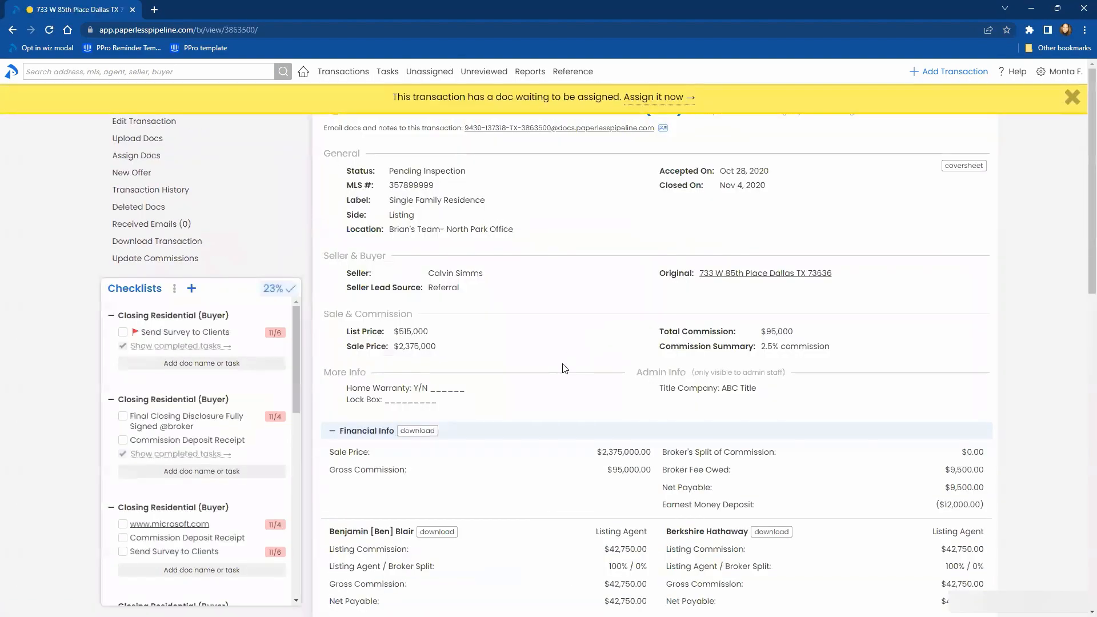
# - Start adding a contact to the transaction and set the role to Escrow
pyautogui.scroll(-8, 564, 368)
pyautogui.click(440, 348)
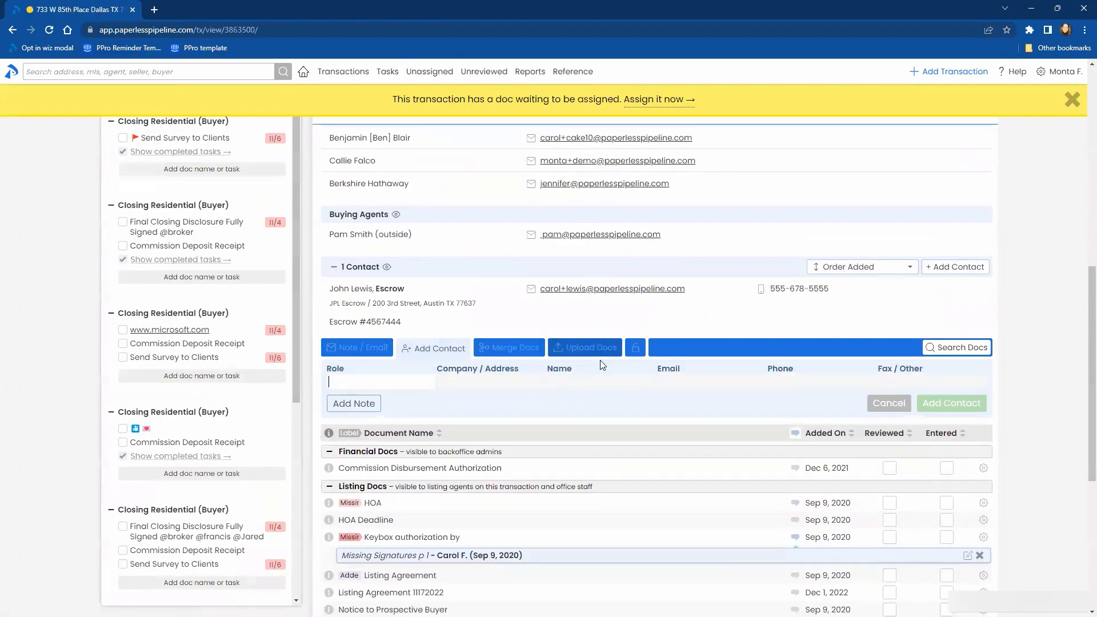
pyautogui.scroll(-1, 743, 384)
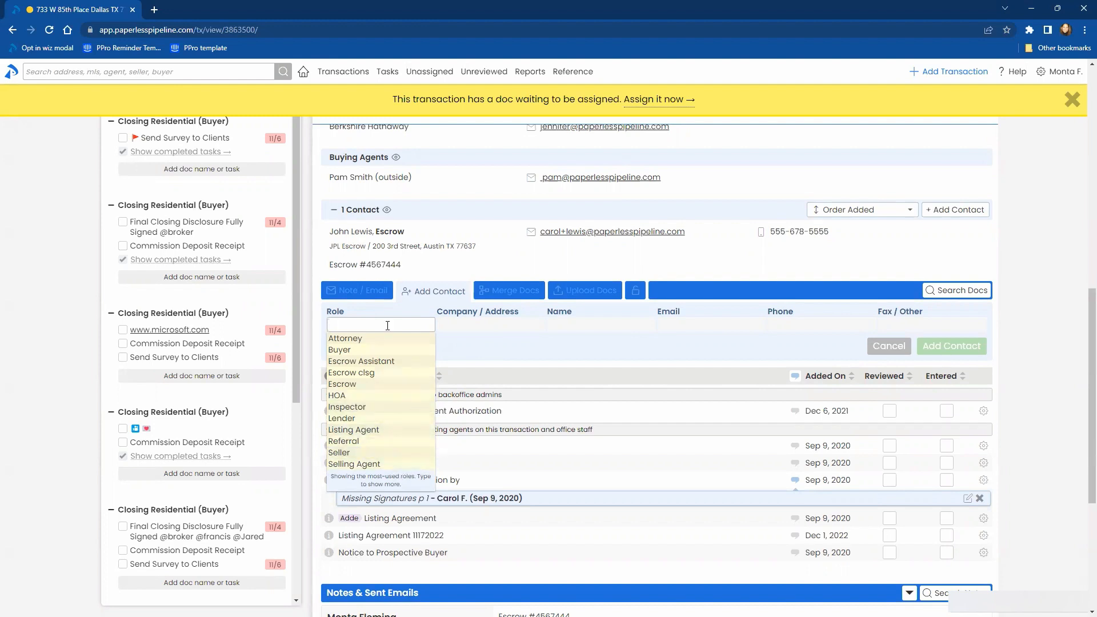
pyautogui.write('esc')
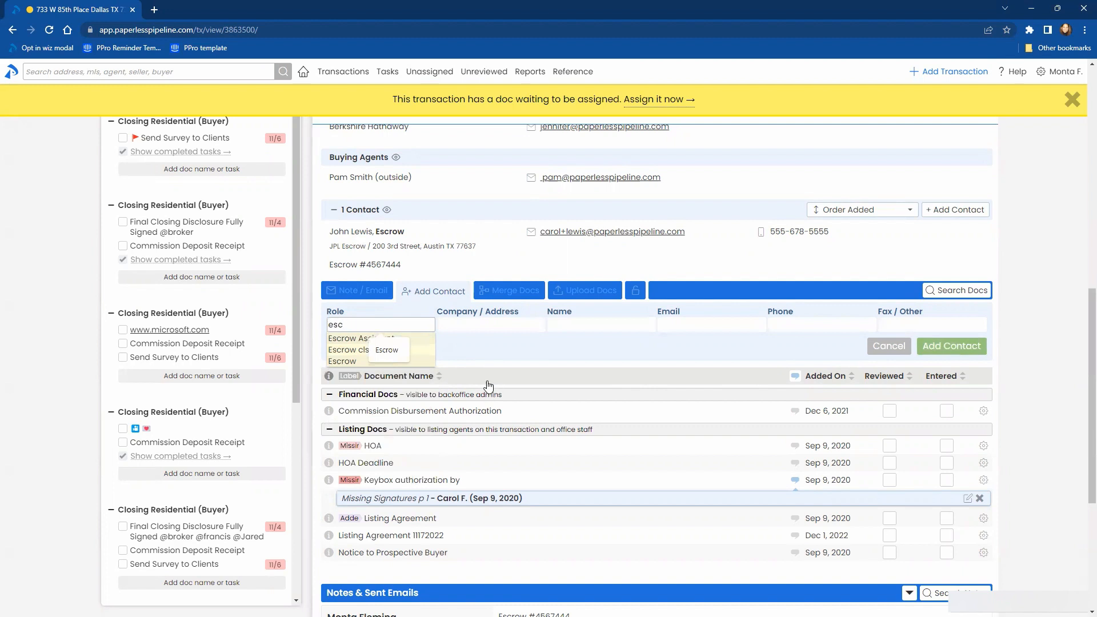
pyautogui.click(350, 361)
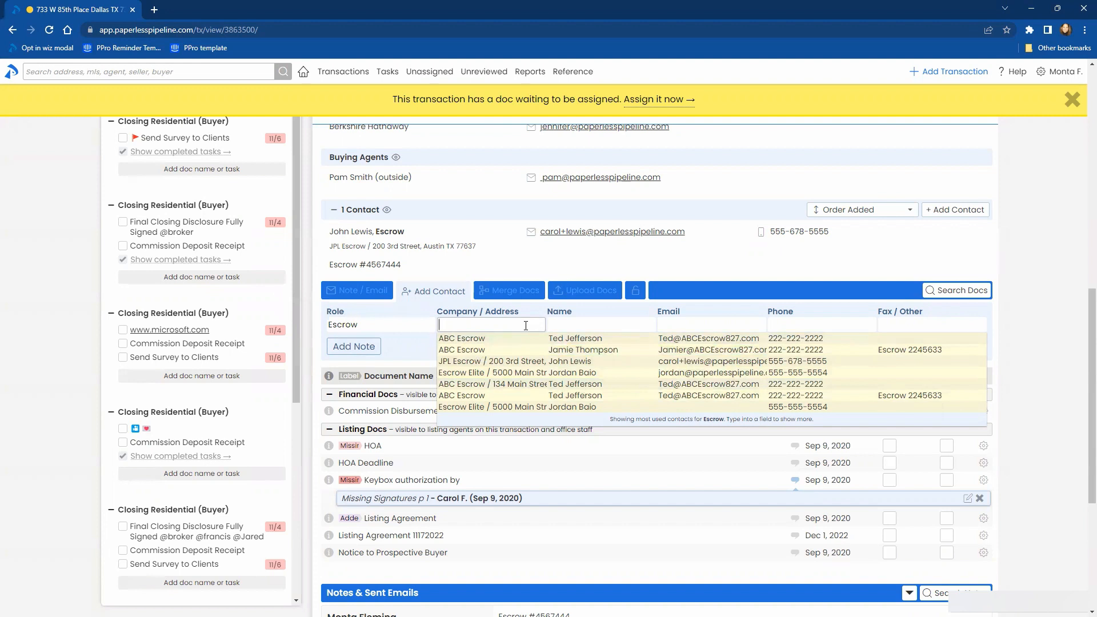
# - Look up Escrow contact suggestions by company with "abc" and by name with "jam", clearing each entry
pyautogui.write('abc')
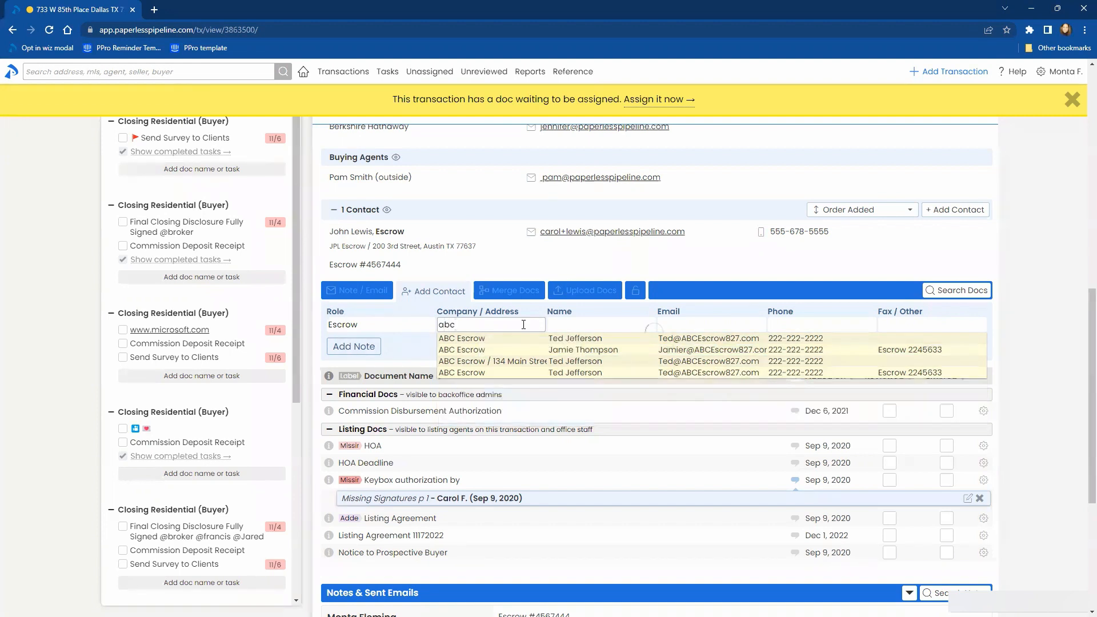
pyautogui.hotkey('ctrl', 'a')
pyautogui.press('BackSpace')
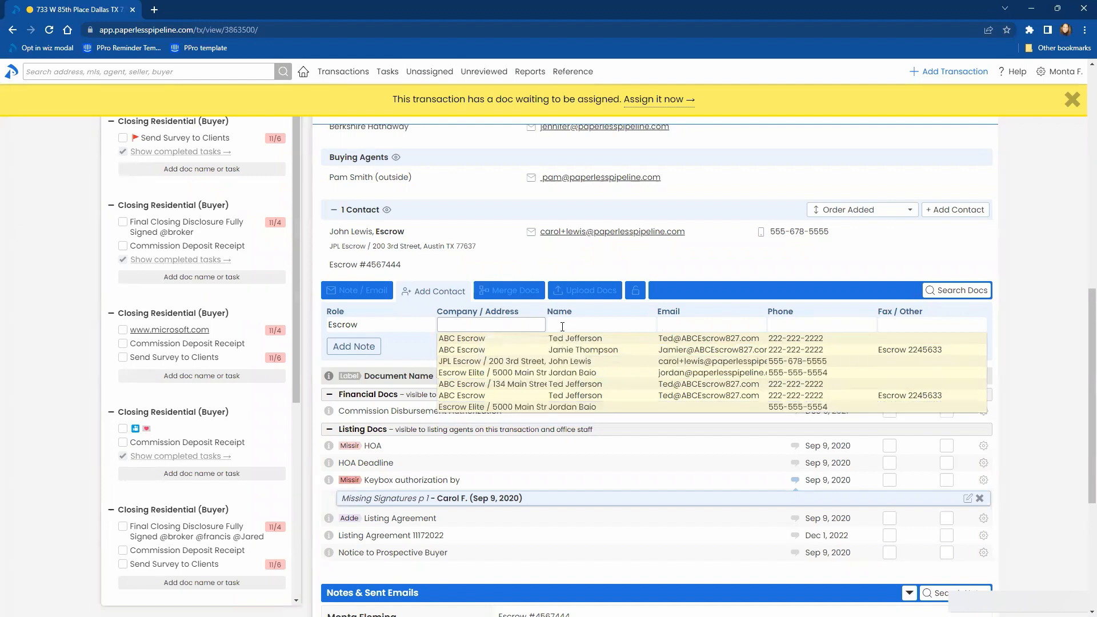
pyautogui.click(584, 323)
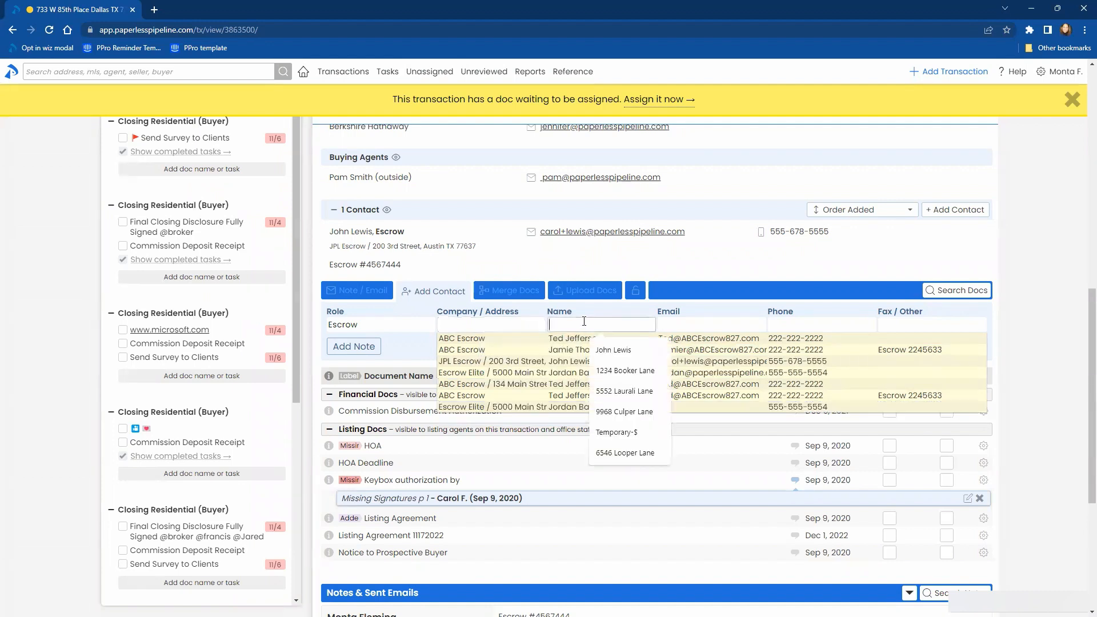
pyautogui.write('jam')
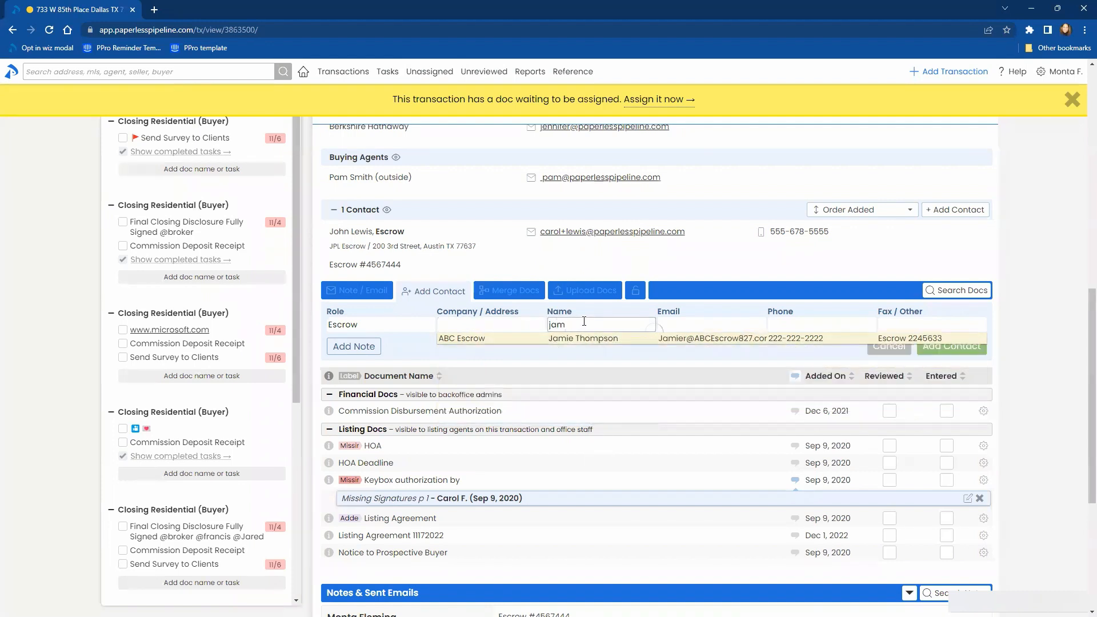
pyautogui.hotkey('ctrl', 'a')
pyautogui.press('BackSpace')
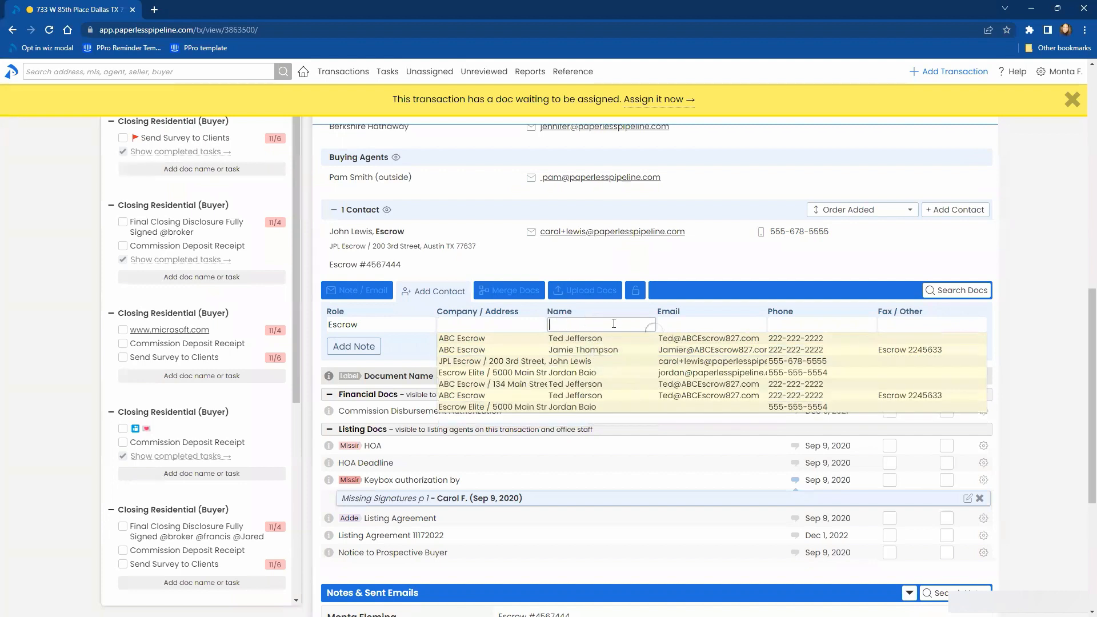
# - Look up Escrow contact suggestions by email with "jam" and by phone with "555", and close the suggestions
pyautogui.click(739, 326)
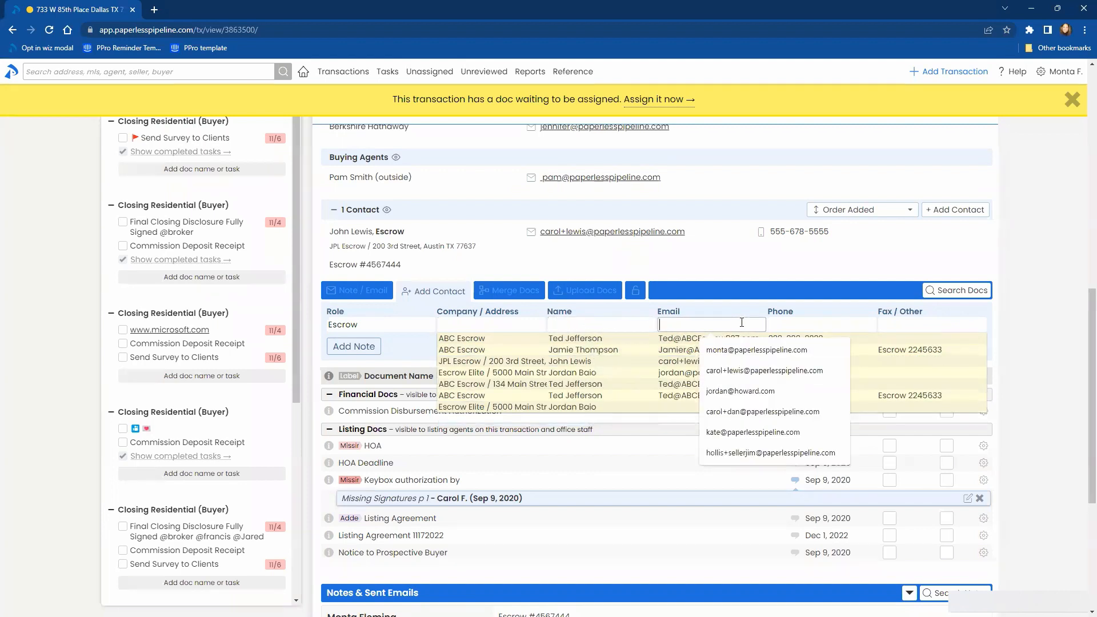
pyautogui.write('jam')
pyautogui.hotkey('ctrl', 'a')
pyautogui.press('BackSpace')
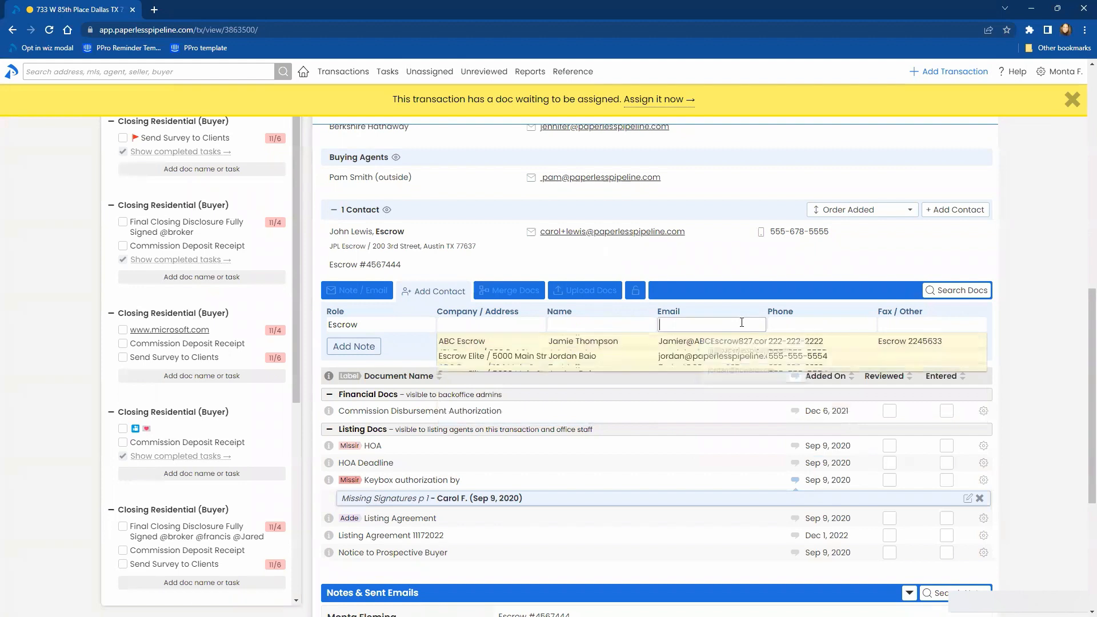
pyautogui.click(802, 327)
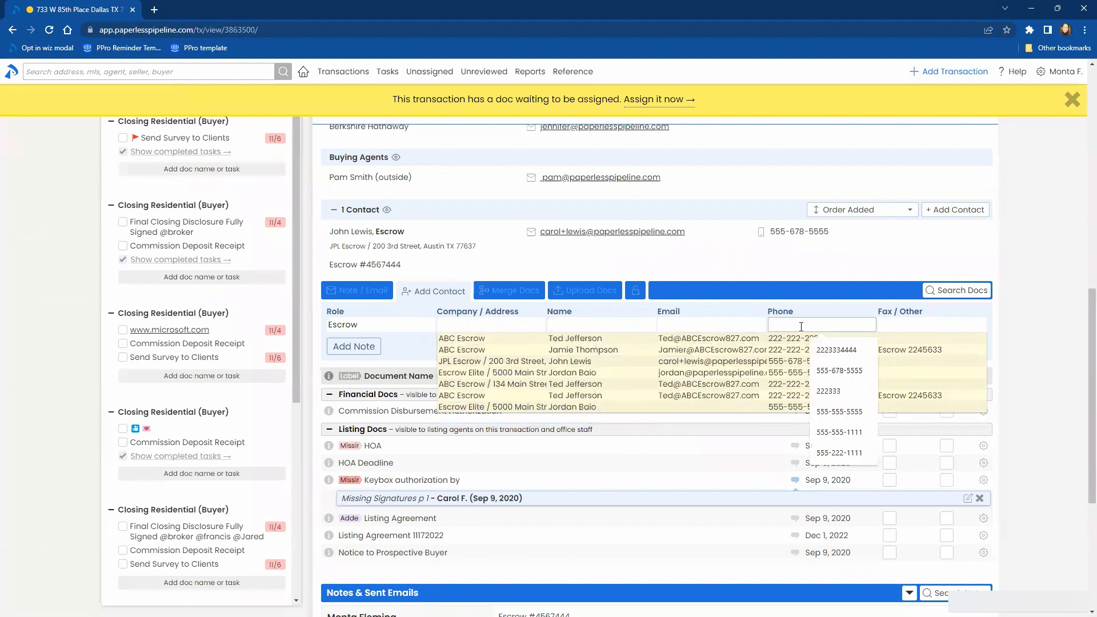
pyautogui.write('555')
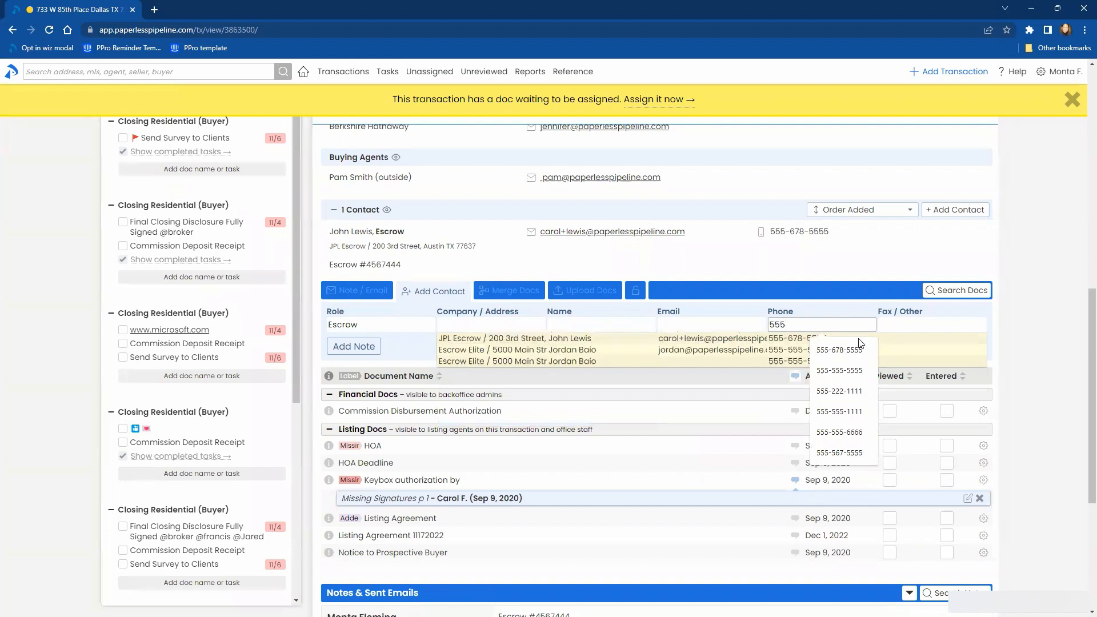
pyautogui.click(901, 323)
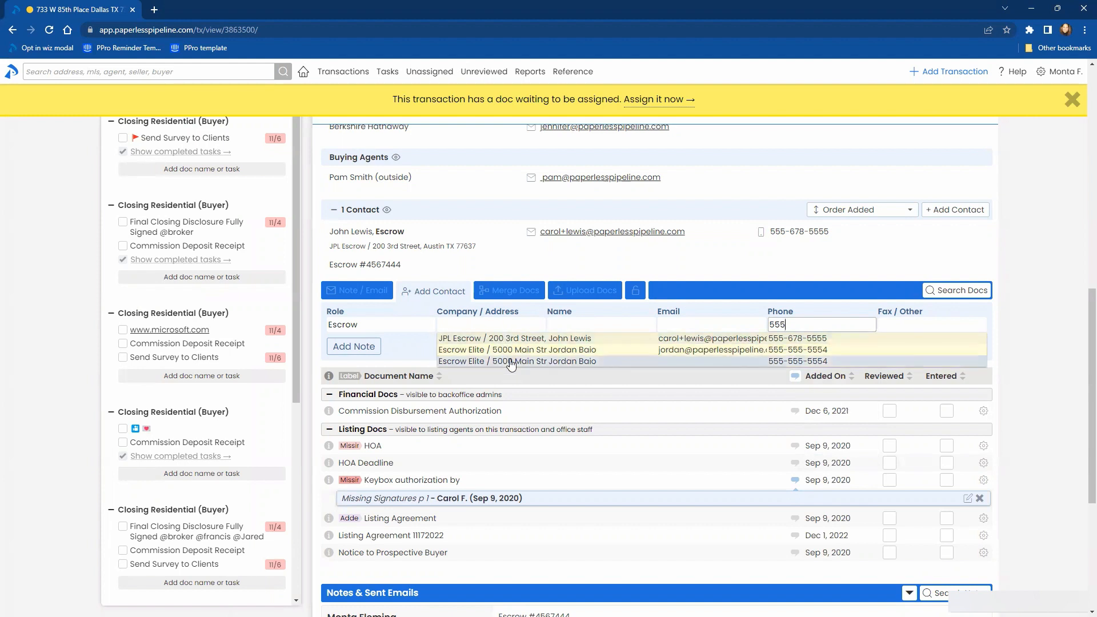
pyautogui.click(1026, 369)
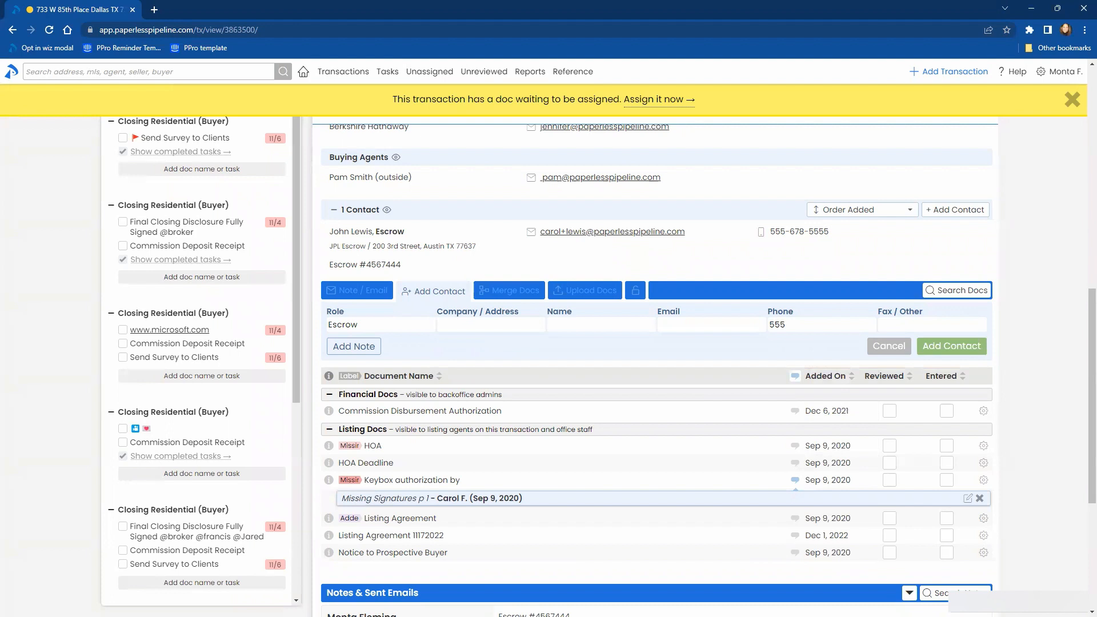
# - Start merging documents, look up name suggestions for "mo" and "add", and name the merged document Addendum for Coastal Area Property
pyautogui.click(495, 292)
pyautogui.click(452, 327)
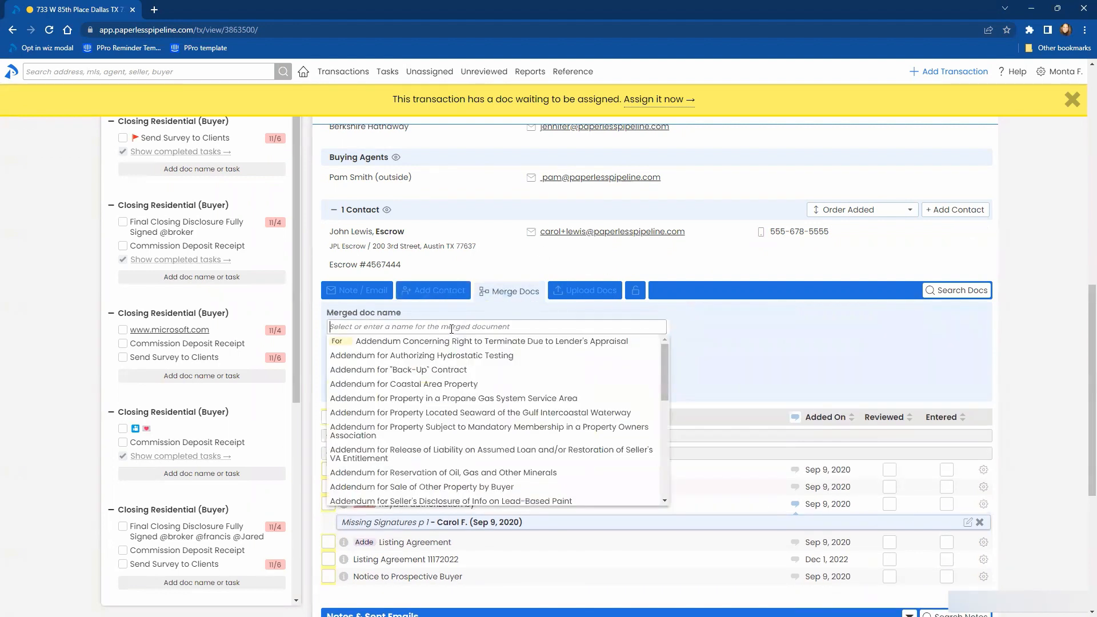
pyautogui.write('mo')
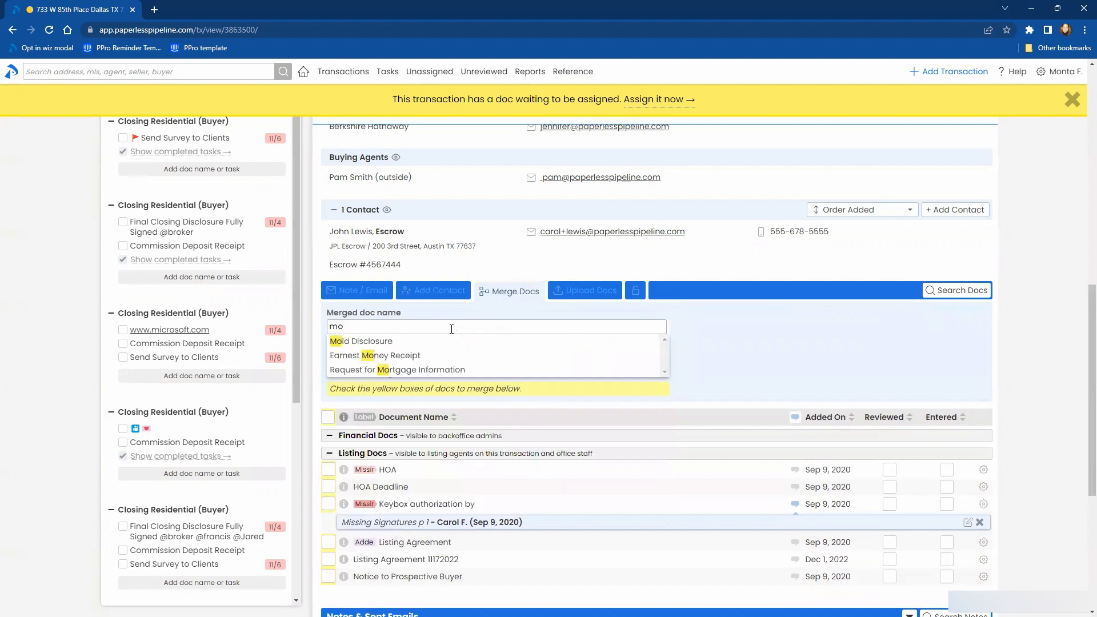
pyautogui.write('add')
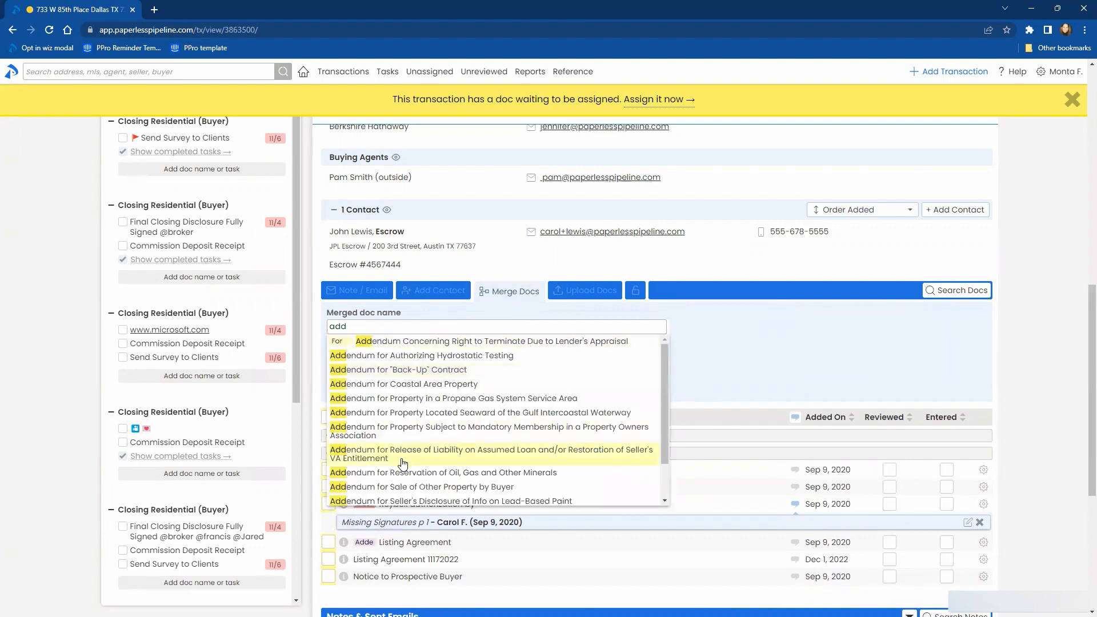
pyautogui.click(416, 386)
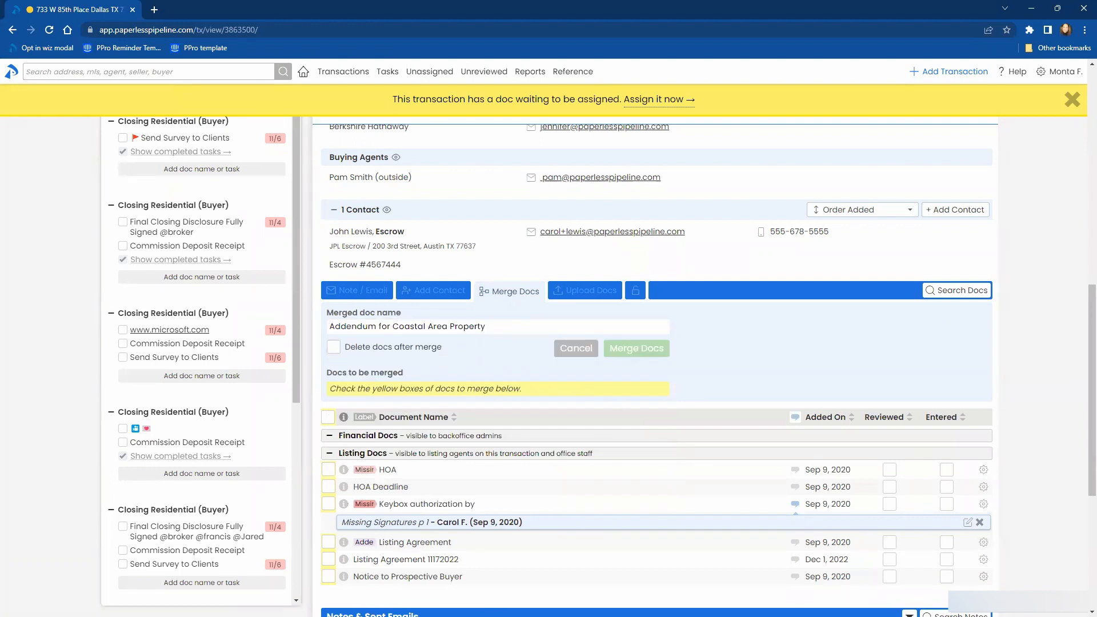
# - Start a note or email for the transaction and browse the saved message templates without choosing one
pyautogui.scroll(-2, 879, 405)
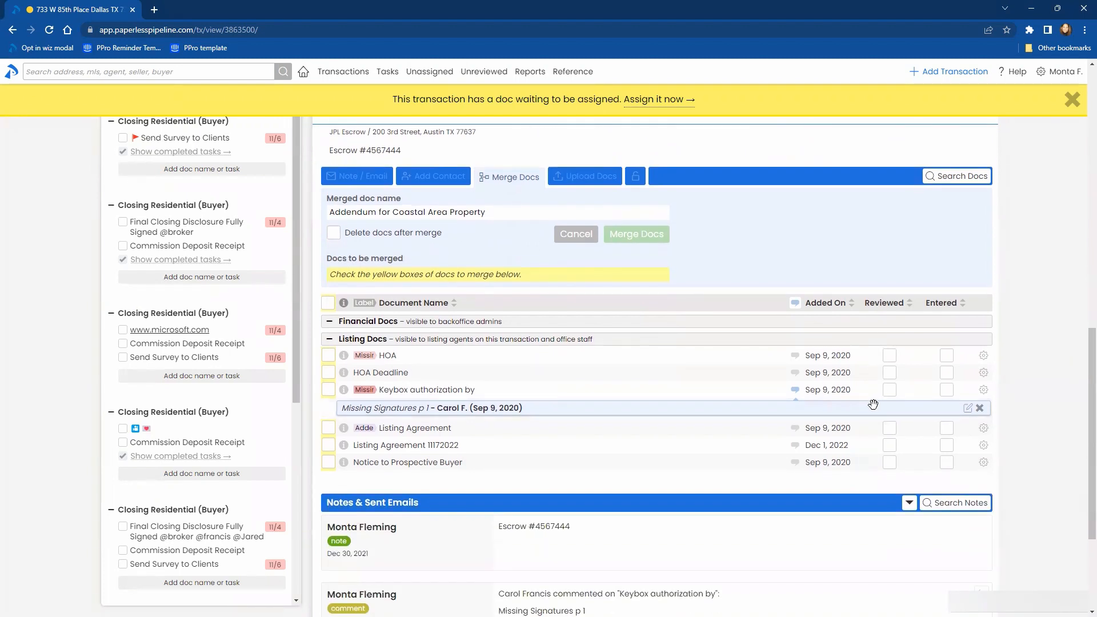
pyautogui.scroll(2, 687, 366)
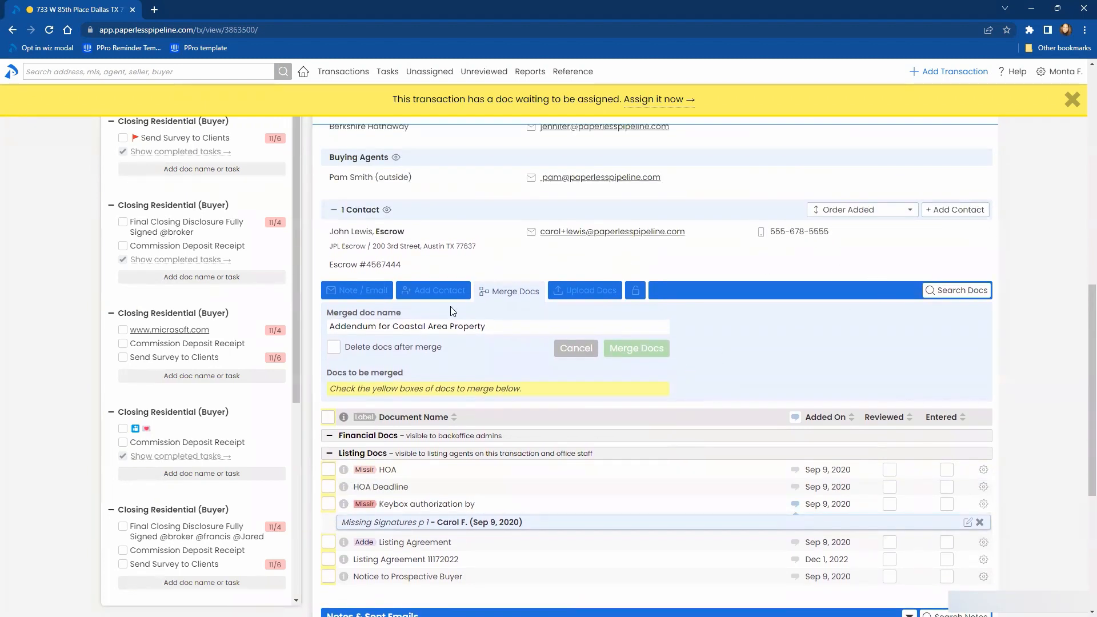
pyautogui.click(343, 292)
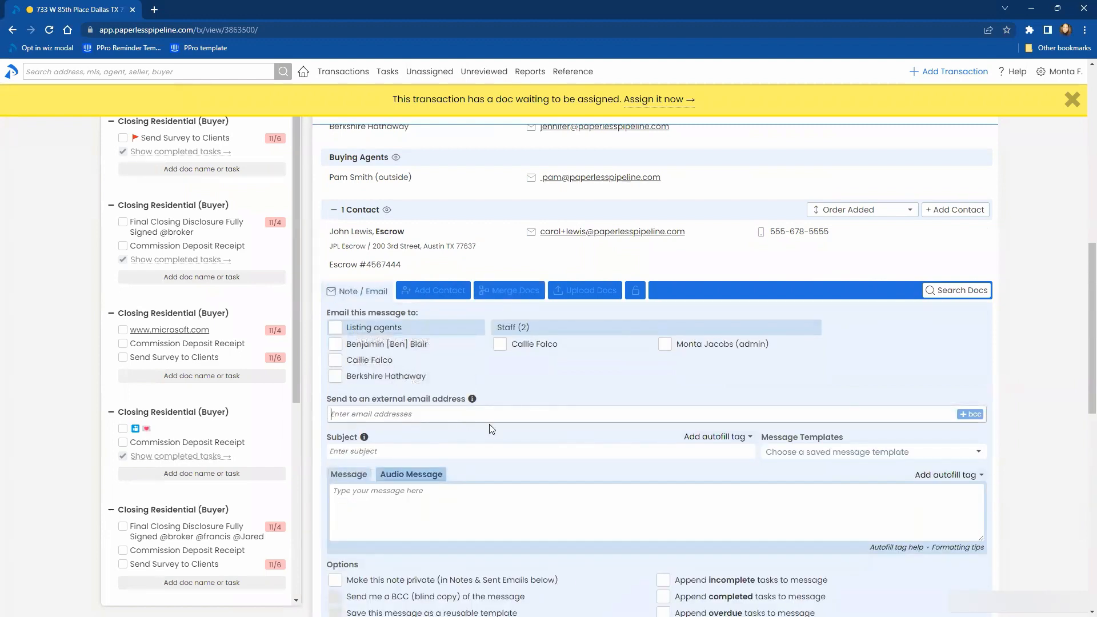
pyautogui.scroll(-2, 487, 439)
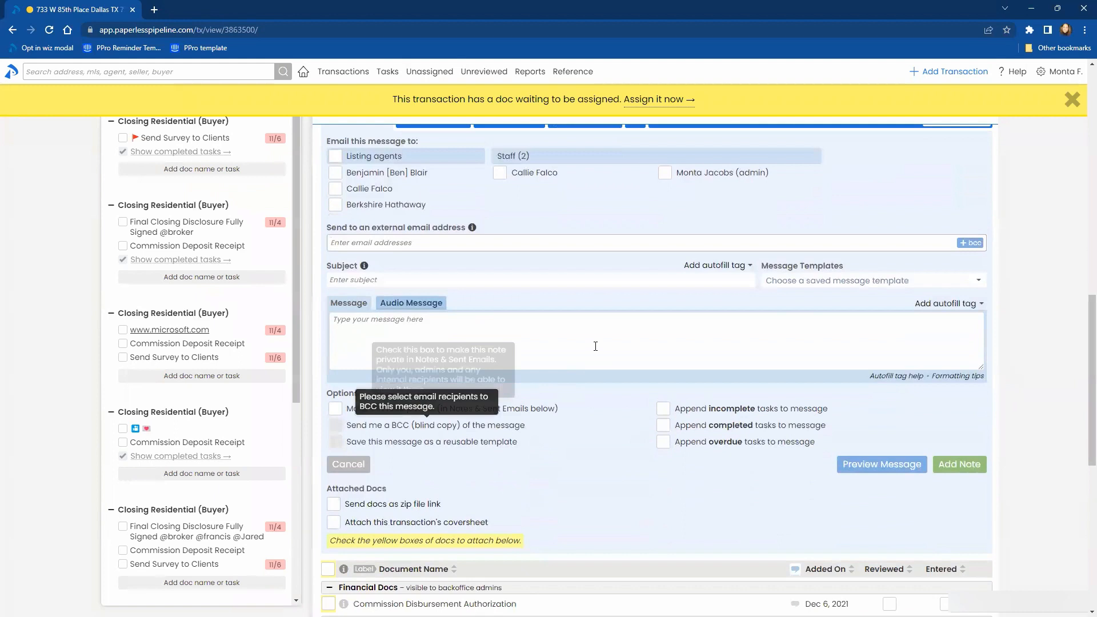
pyautogui.click(843, 286)
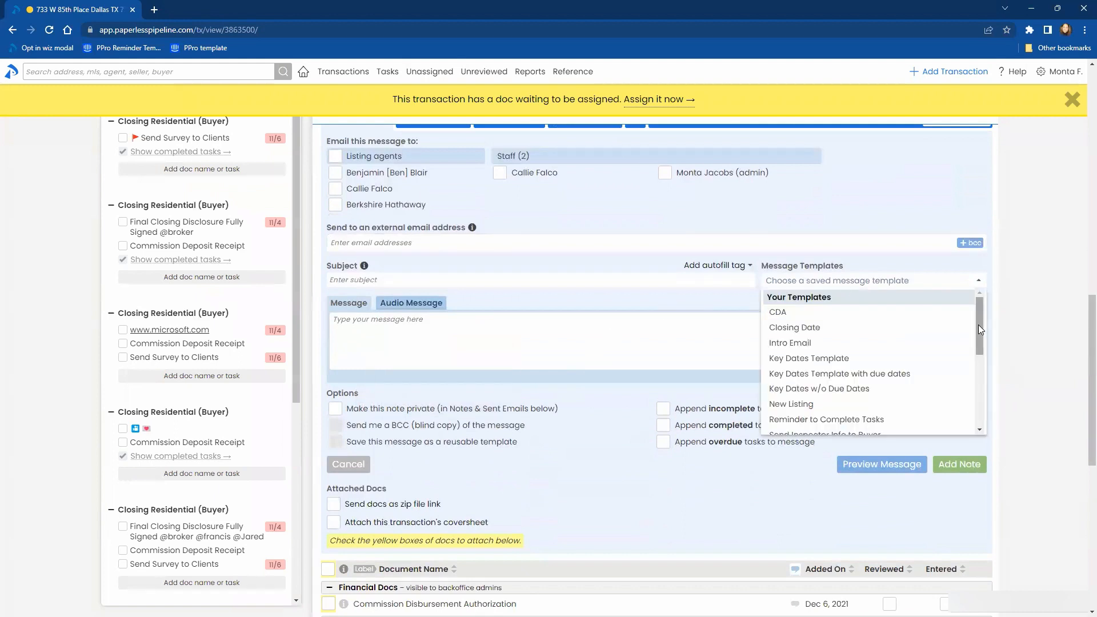
pyautogui.moveTo(978, 320)
pyautogui.mouseDown()
pyautogui.moveTo(984, 421)
pyautogui.moveTo(980, 305)
pyautogui.mouseUp()
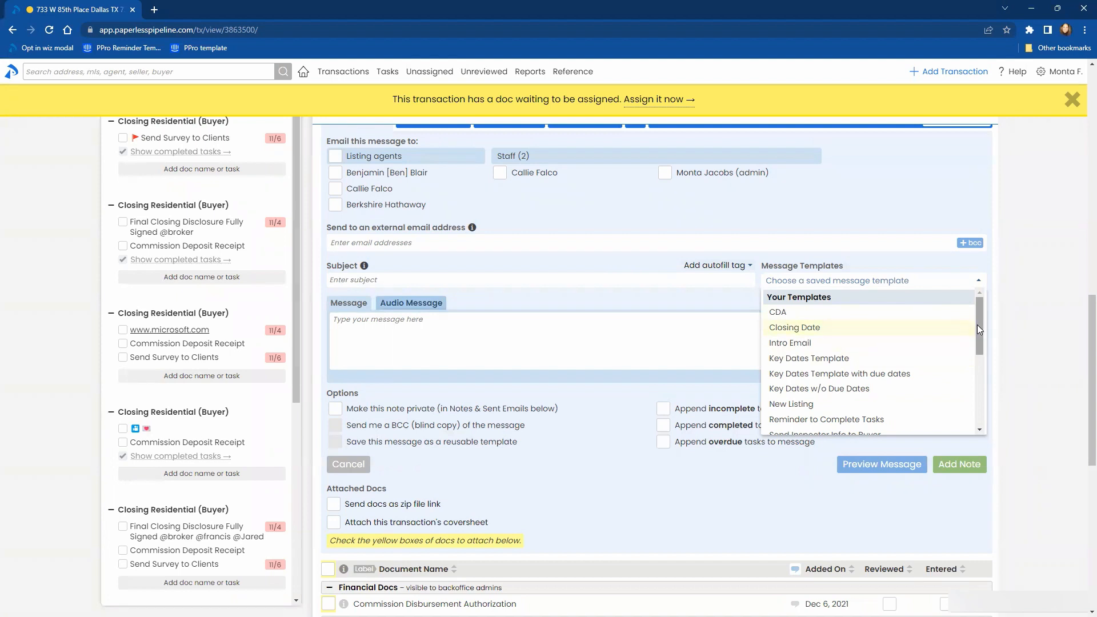
pyautogui.moveTo(977, 325); pyautogui.dragTo(978, 288)
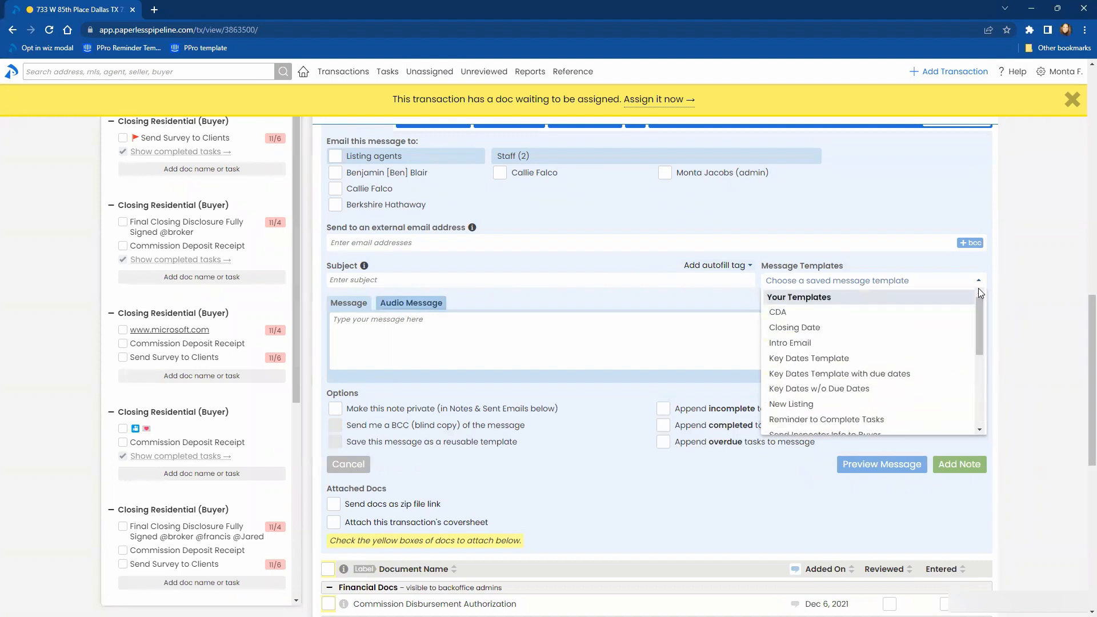
pyautogui.click(677, 307)
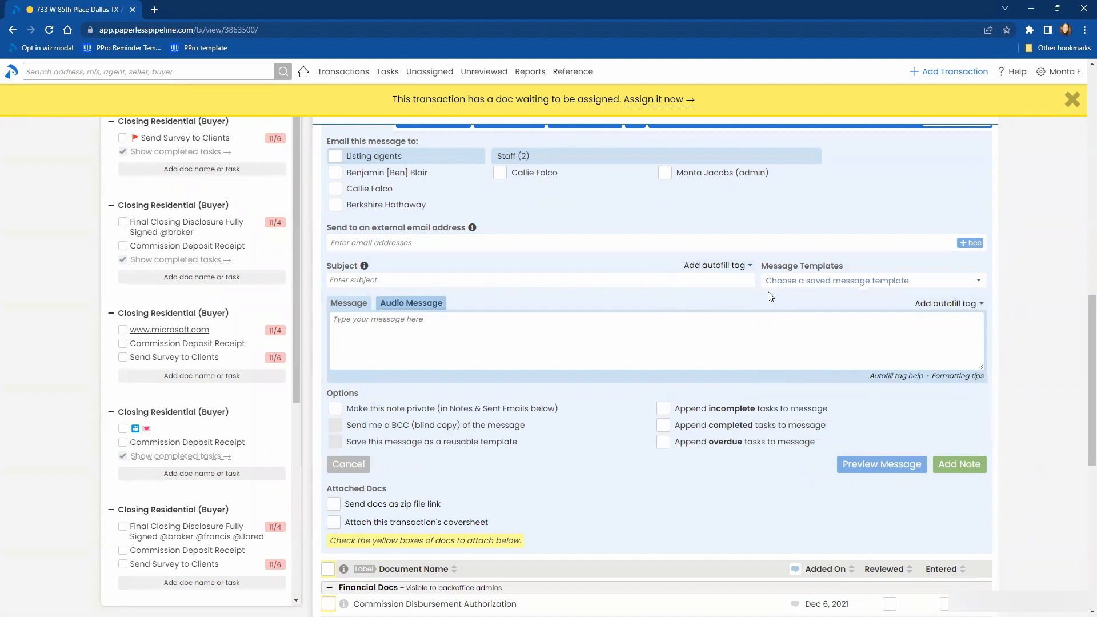
# - Filter the saved message templates by "key dat" and by "key", and close the list without picking a template
pyautogui.click(809, 281)
pyautogui.write('key')
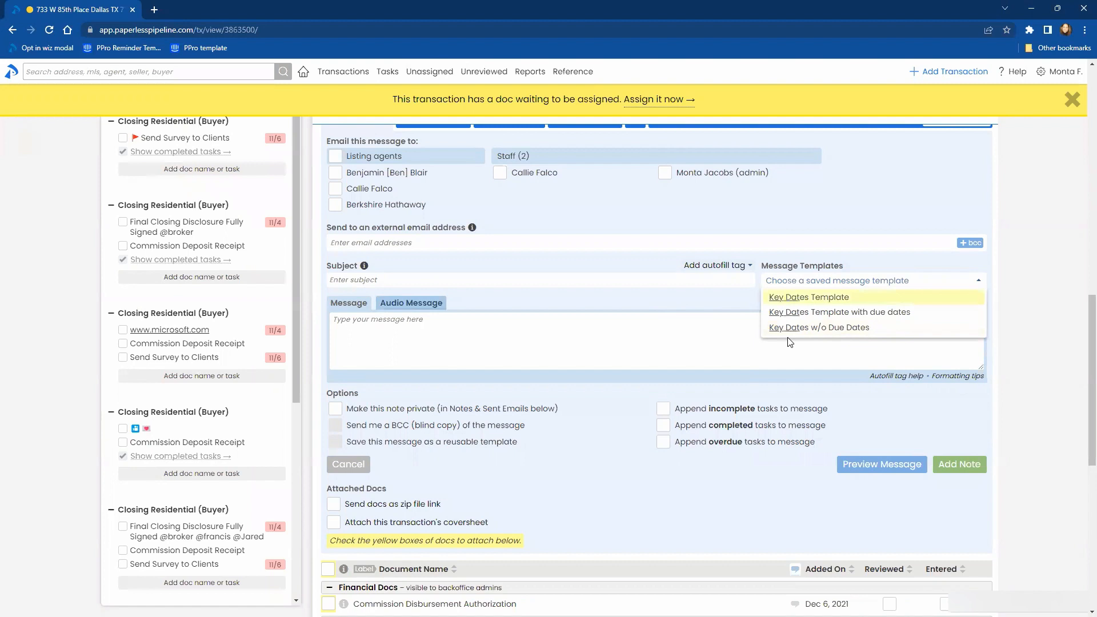
pyautogui.press('BackSpace')
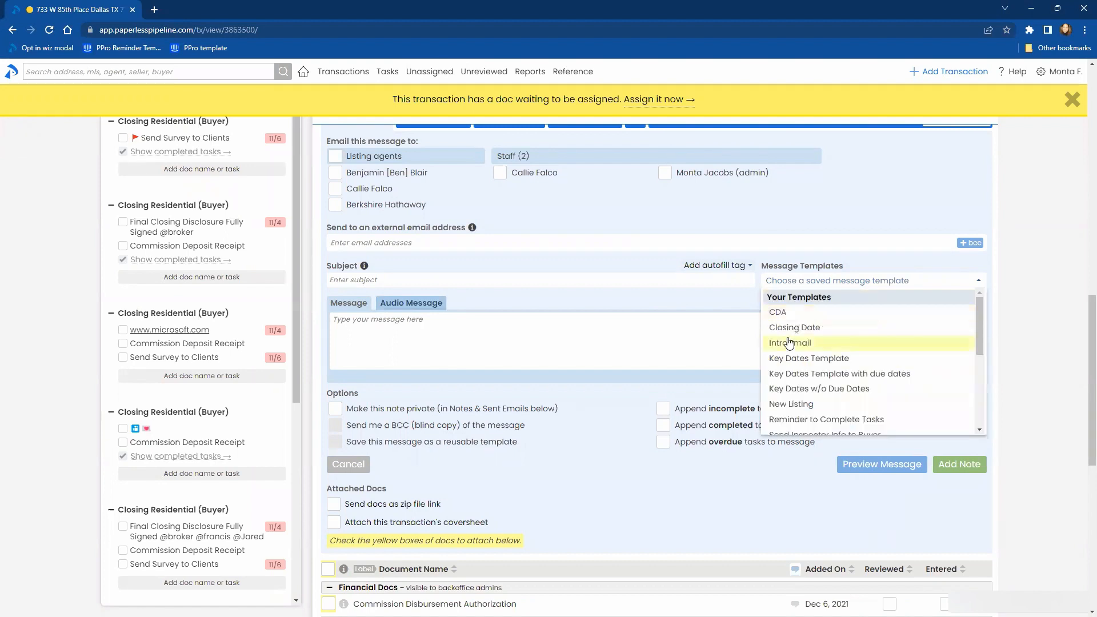
pyautogui.click(797, 286)
pyautogui.click(797, 286)
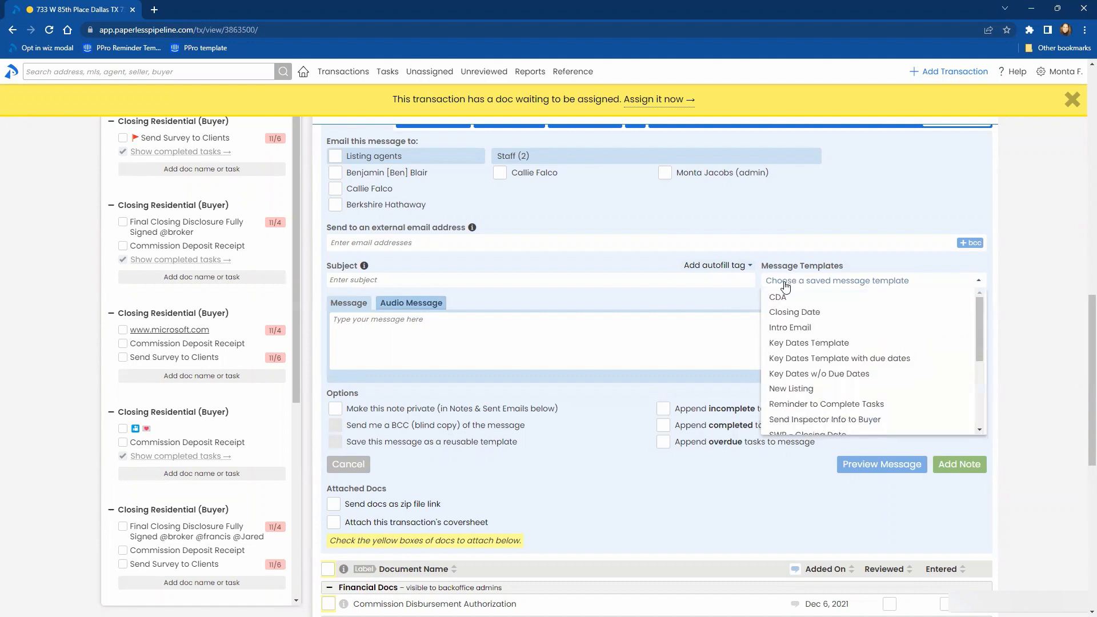
pyautogui.click(778, 284)
pyautogui.click(776, 284)
pyautogui.write('key')
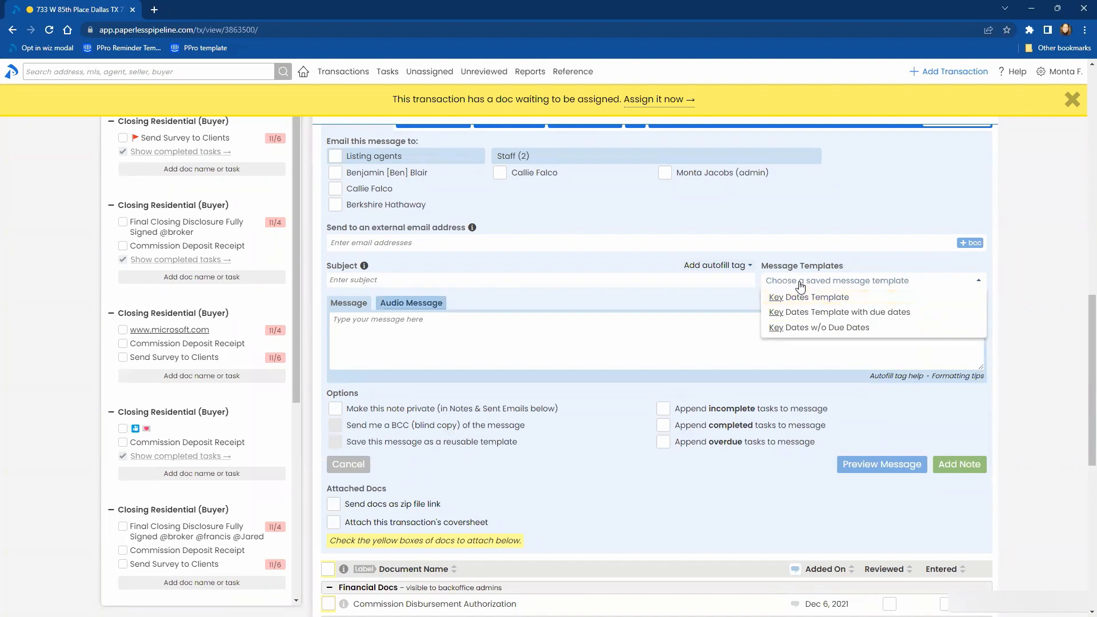
pyautogui.click(798, 285)
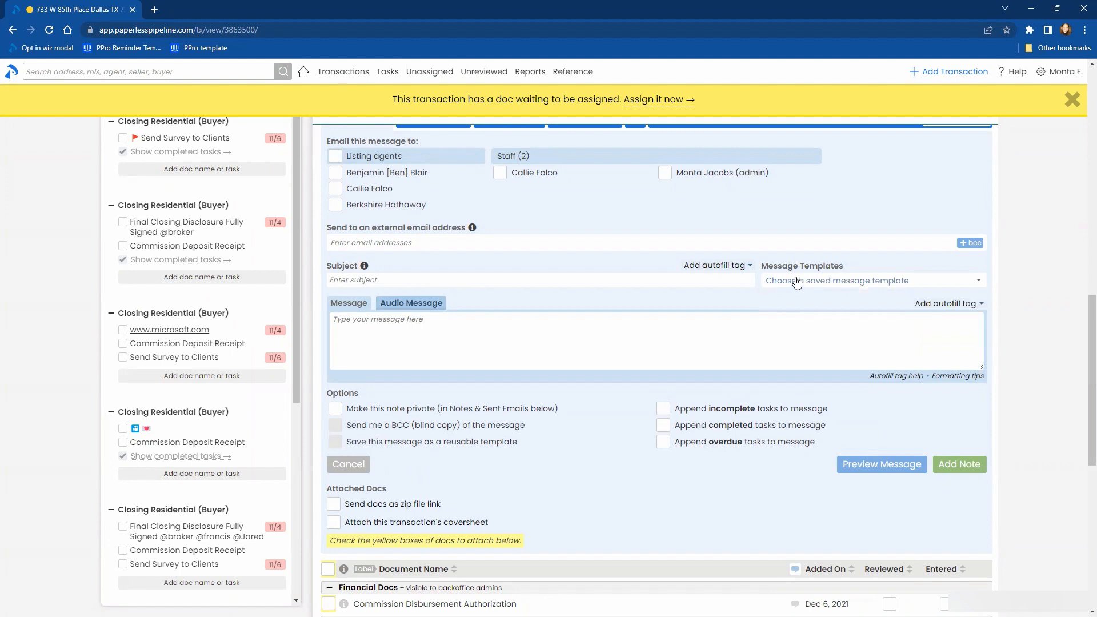
# - Examine the transaction's general details and the full list of saved message templates available for the message
pyautogui.click(797, 283)
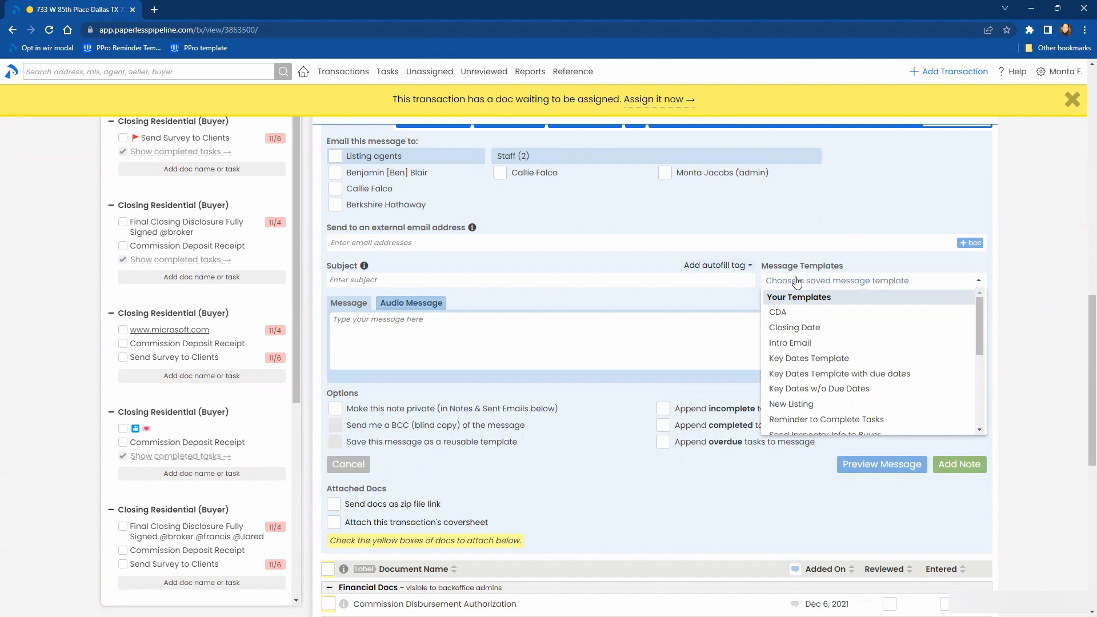
pyautogui.scroll(10, 519, 257)
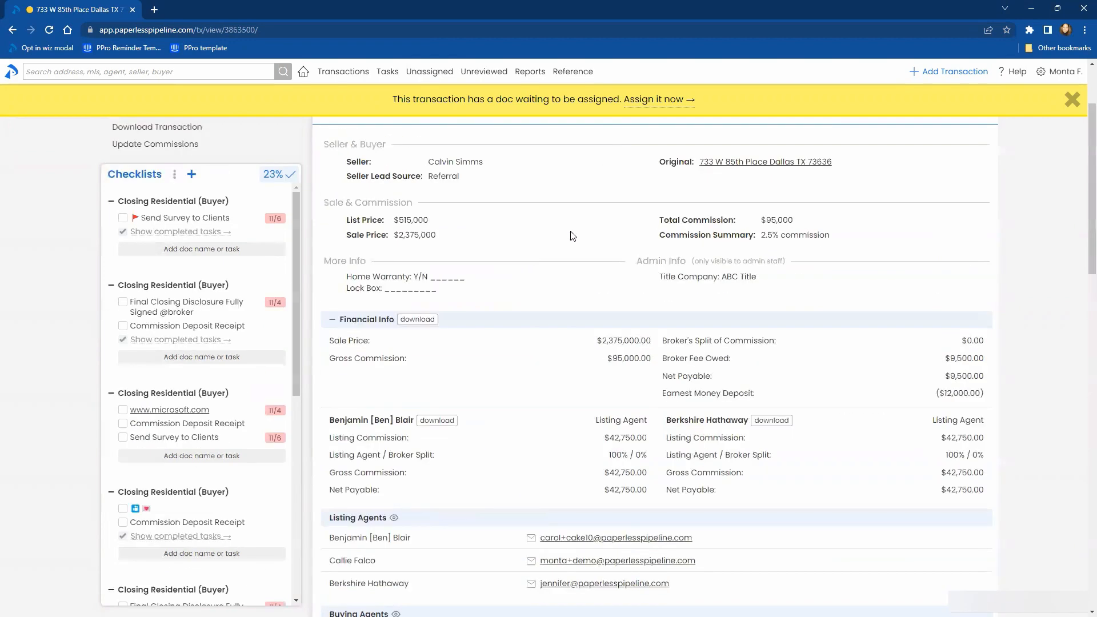
pyautogui.scroll(2, 457, 270)
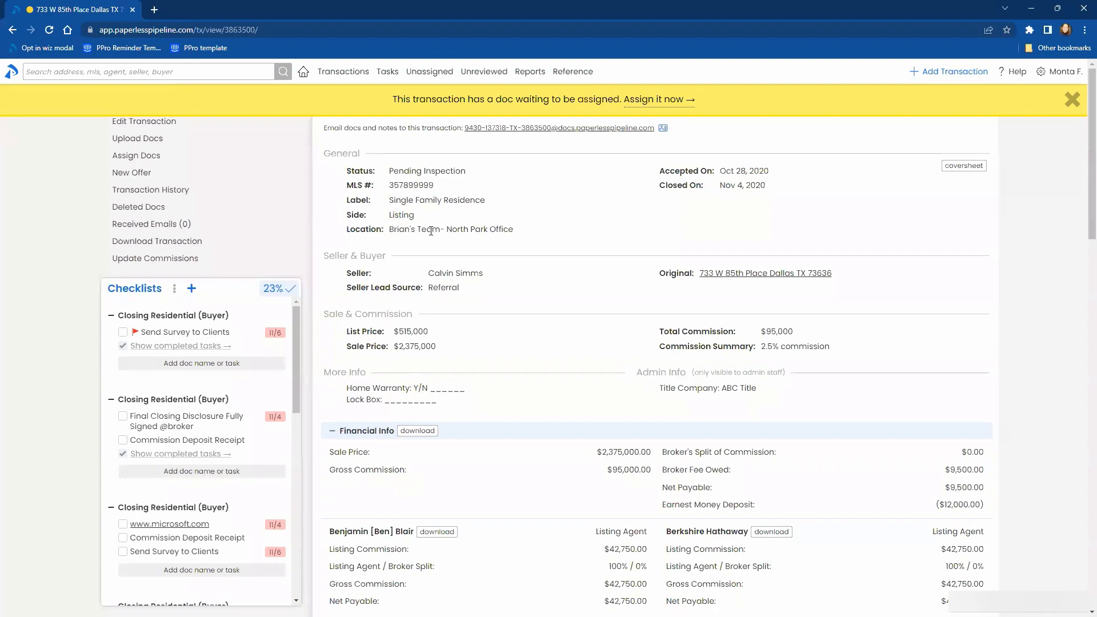
pyautogui.scroll(-15, 430, 231)
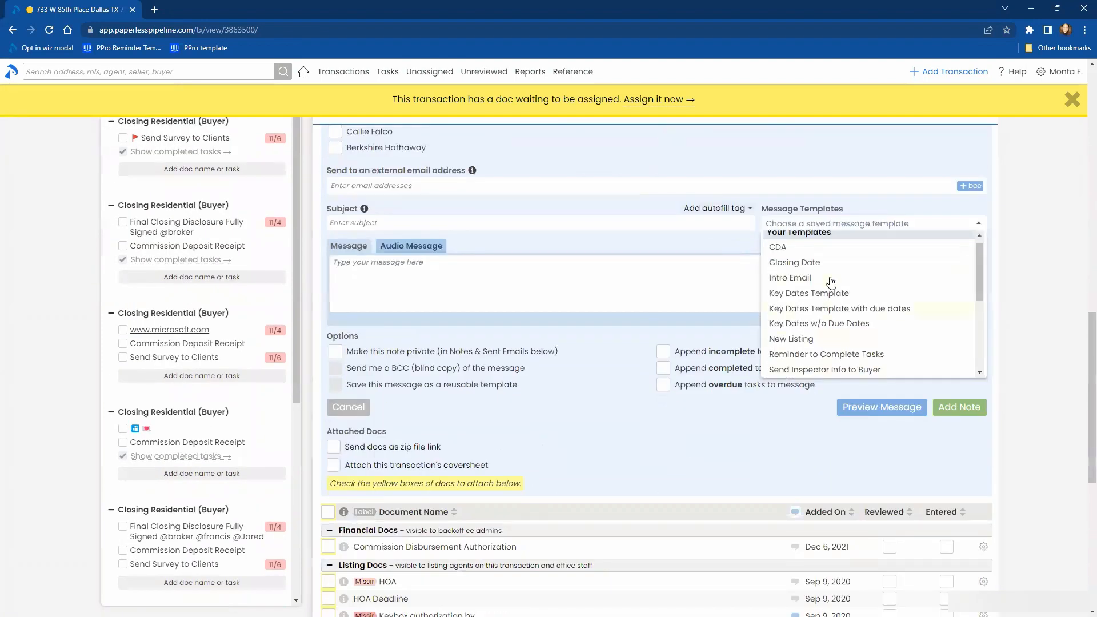
pyautogui.scroll(-3, 838, 302)
pyautogui.scroll(2, 840, 307)
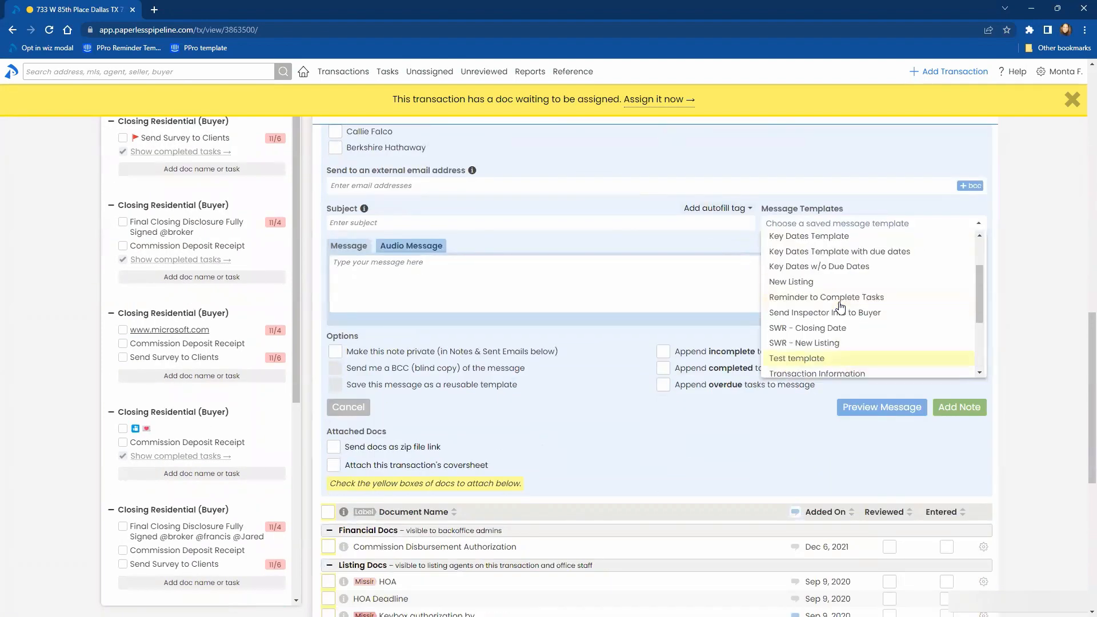
pyautogui.scroll(1, 840, 308)
pyautogui.scroll(-1, 840, 308)
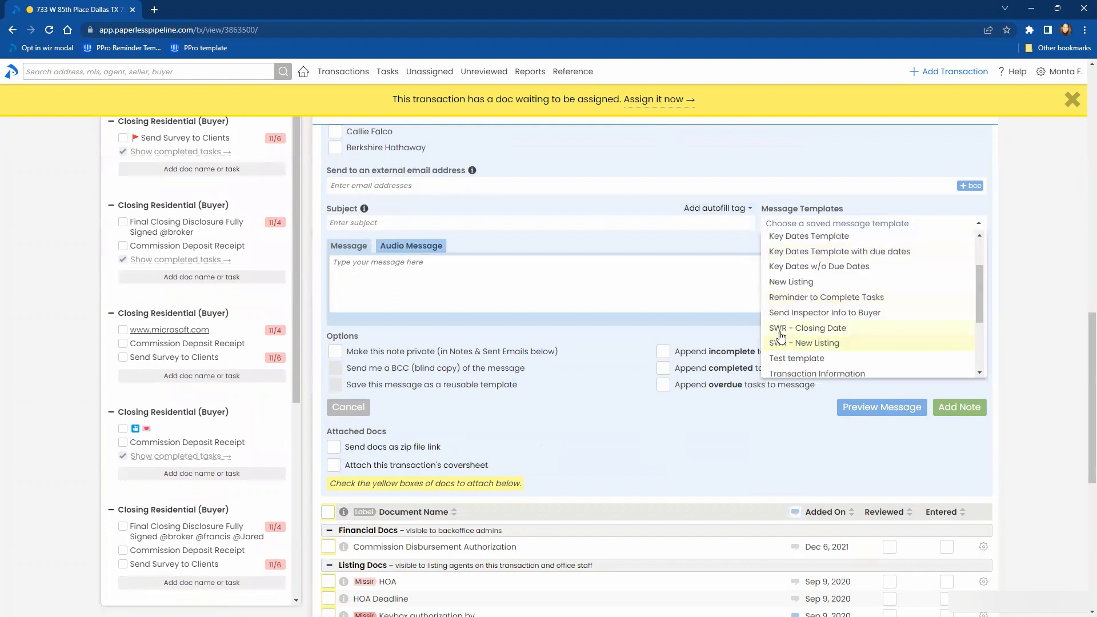
pyautogui.scroll(1, 855, 324)
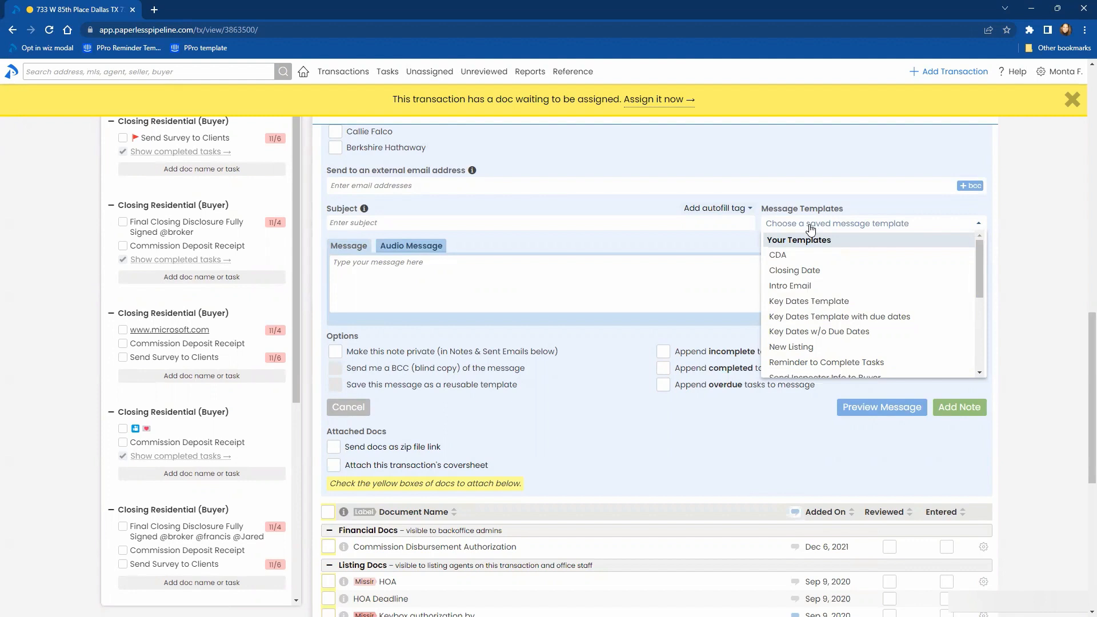
pyautogui.scroll(-2, 951, 277)
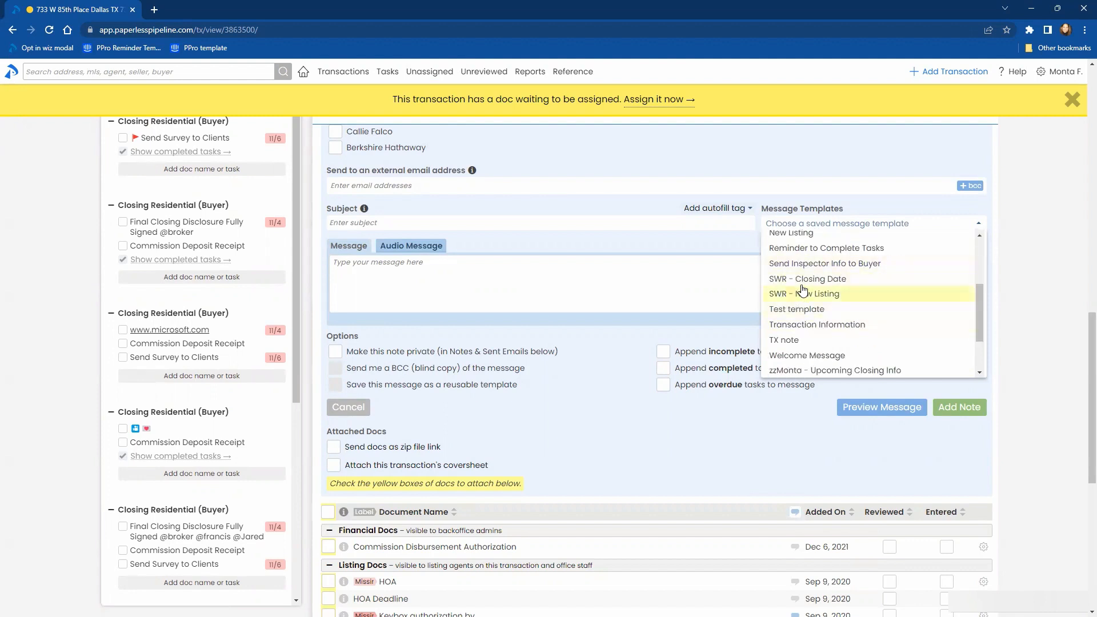
# - Filter the saved message templates by "swr", browse the full list and close it without choosing a template
pyautogui.scroll(3, 826, 315)
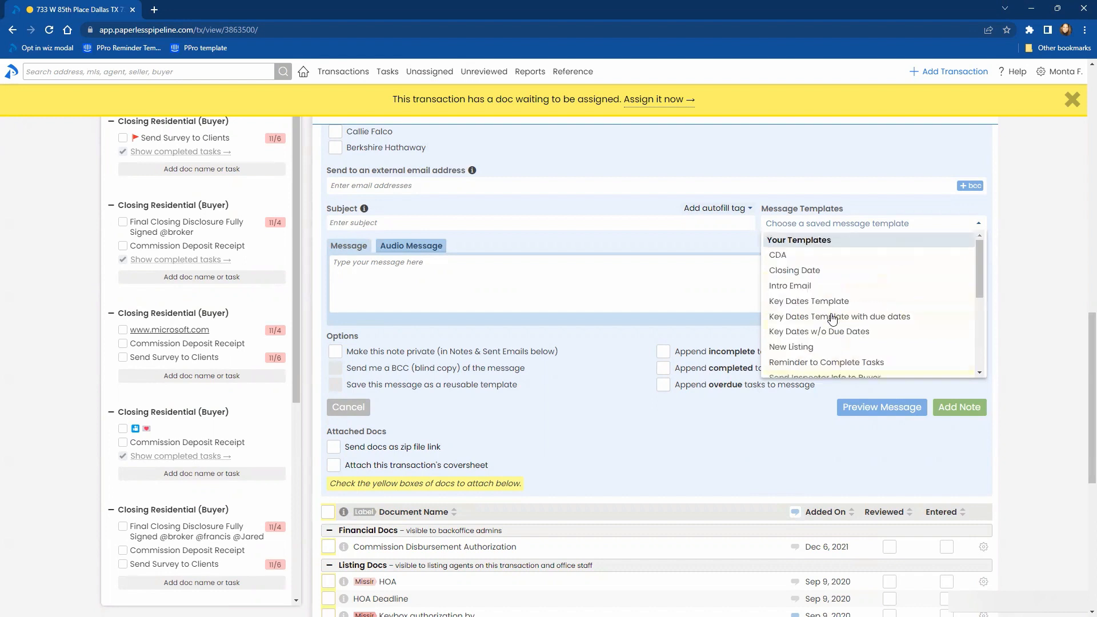
pyautogui.click(835, 224)
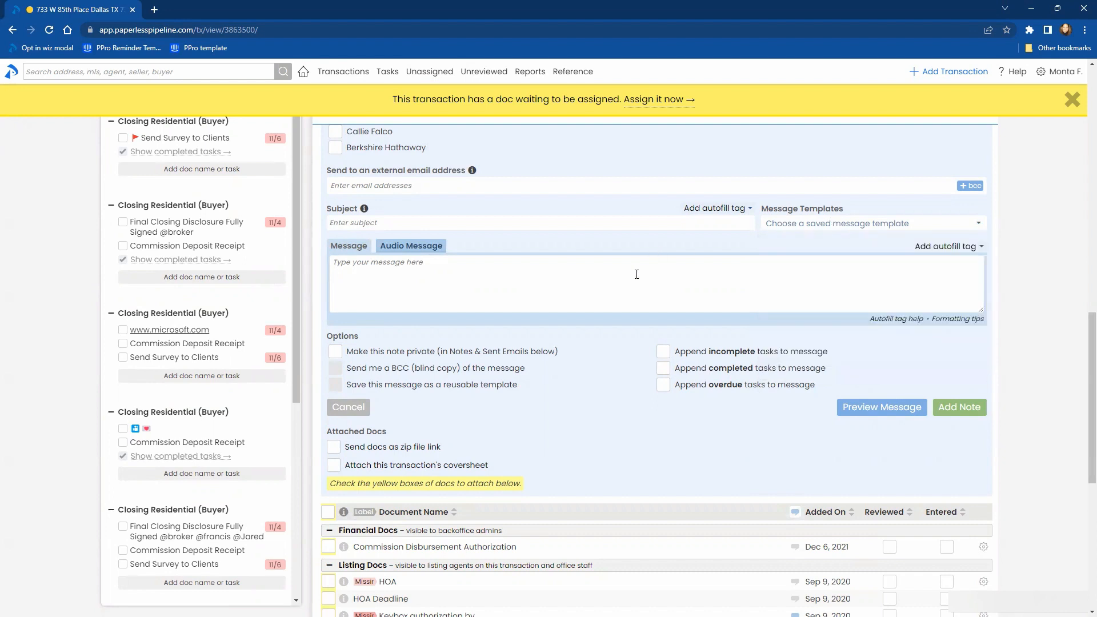
pyautogui.click(796, 226)
pyautogui.write('swr')
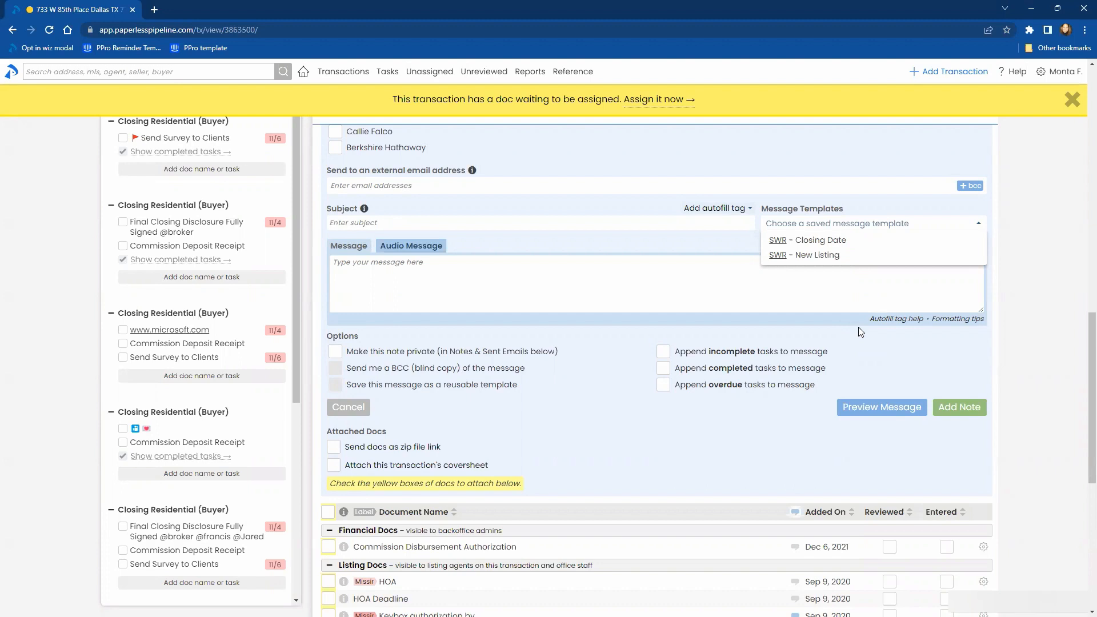
pyautogui.scroll(1, 843, 317)
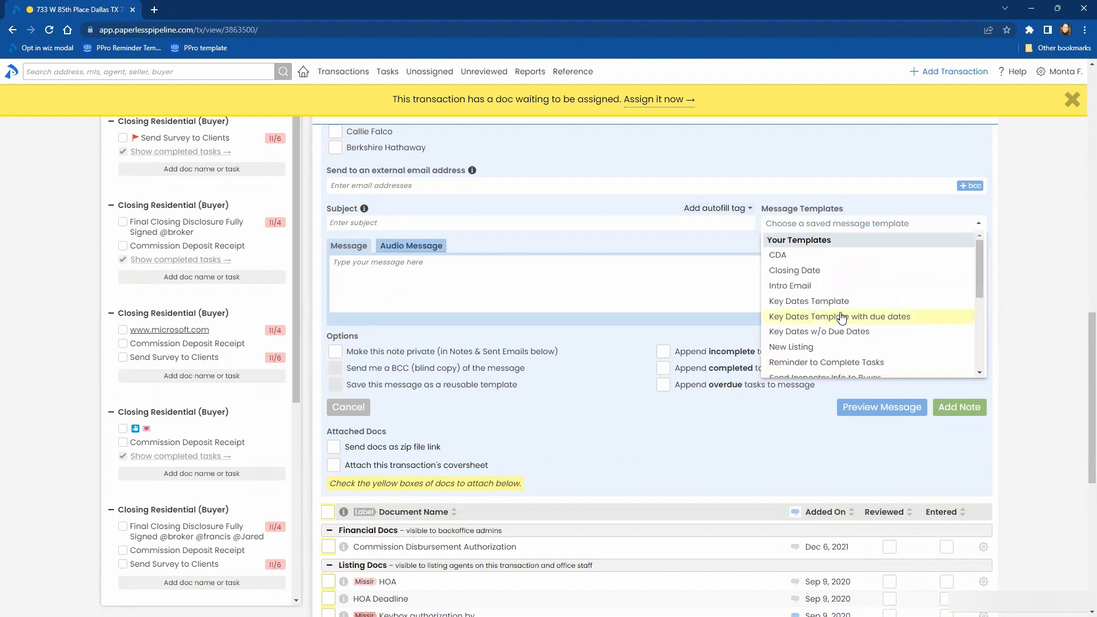
pyautogui.scroll(-1, 889, 358)
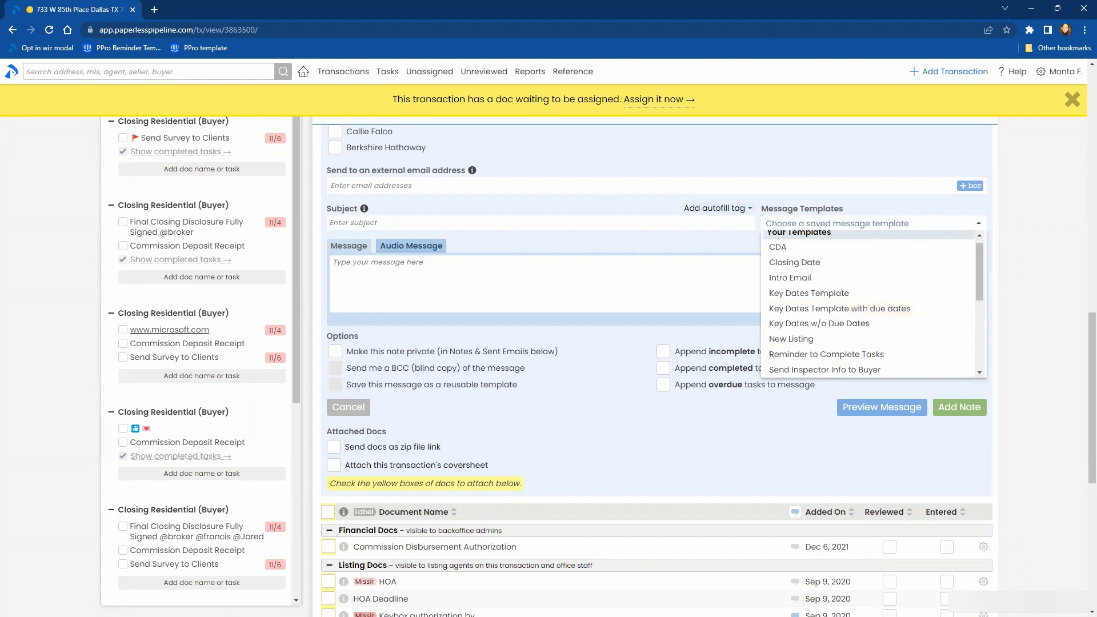
pyautogui.click(703, 434)
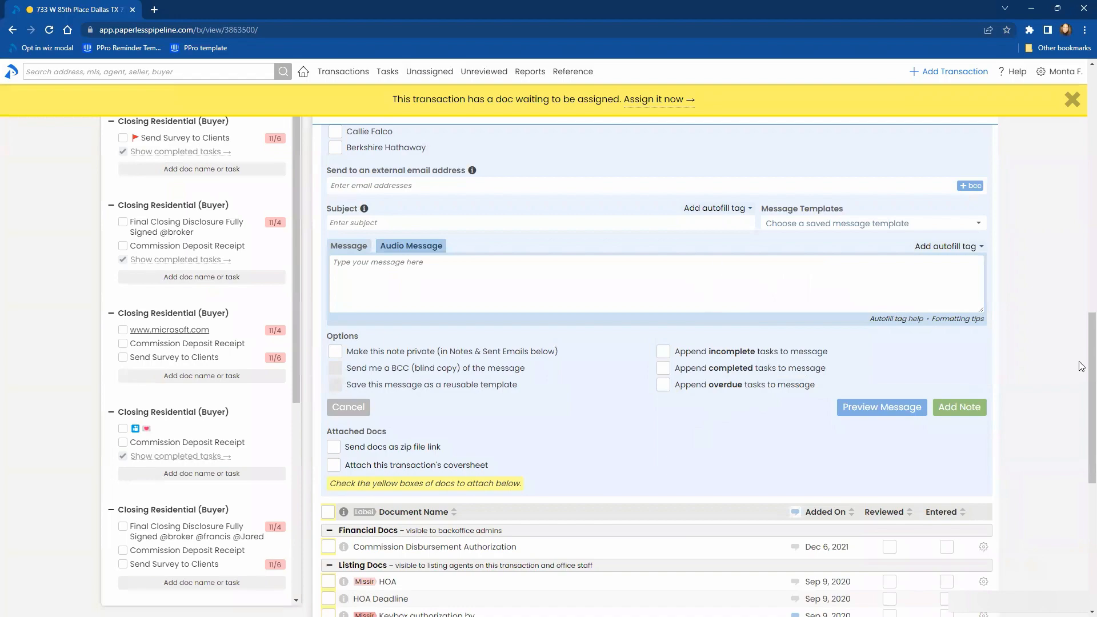
# - Try to set the HOA Deadline document's visibility to Sale and discard the edit
pyautogui.scroll(4, 719, 269)
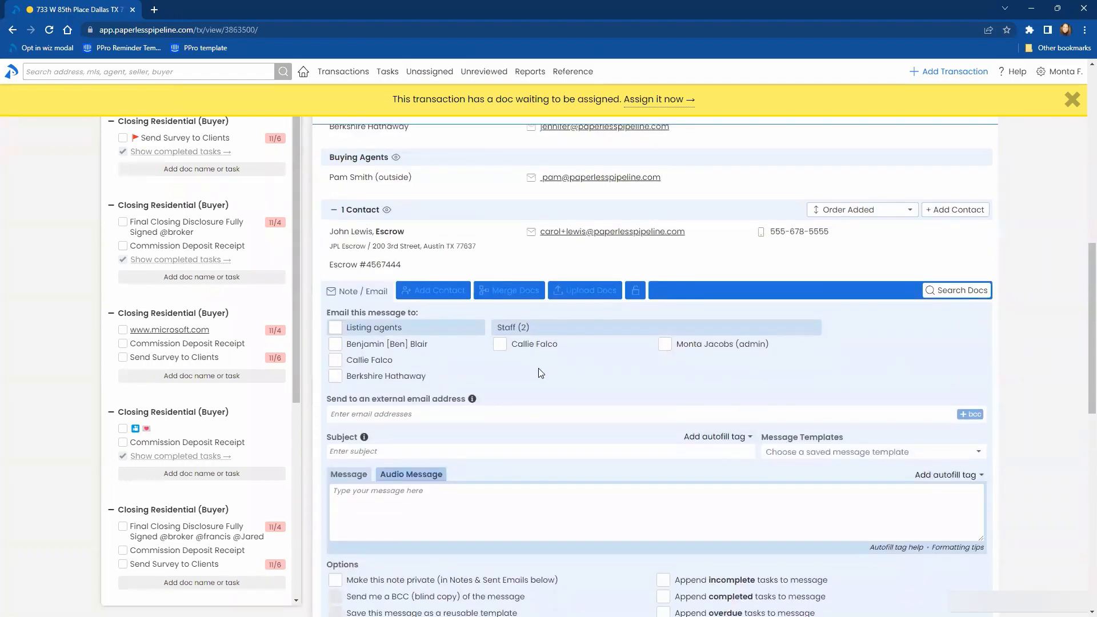
pyautogui.scroll(9, 543, 368)
pyautogui.scroll(-6, 629, 388)
pyautogui.scroll(-13, 681, 403)
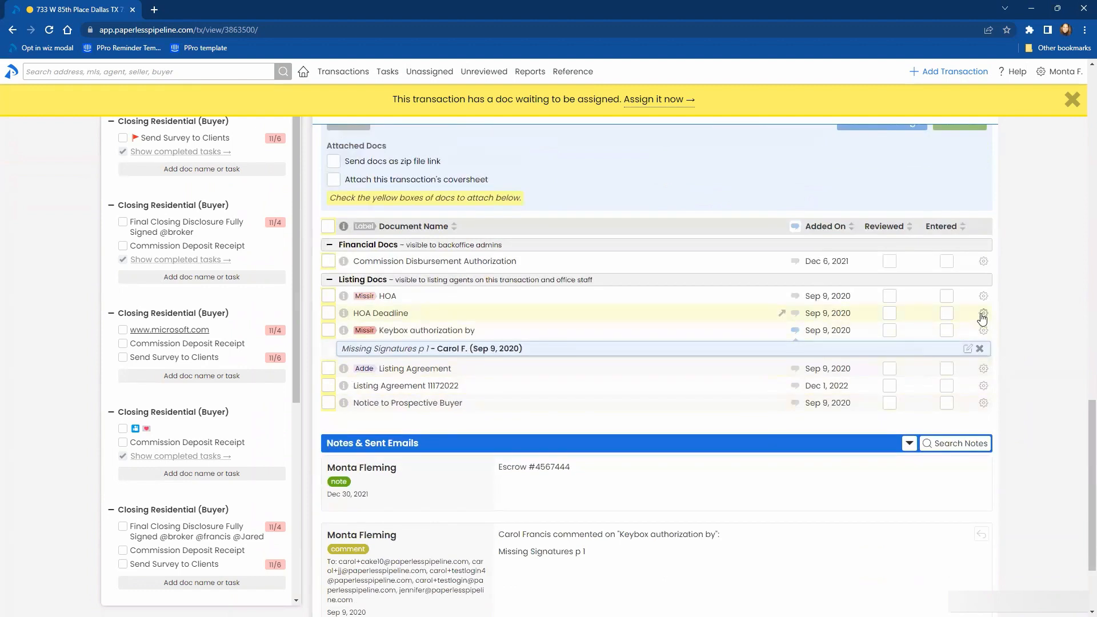
pyautogui.click(984, 313)
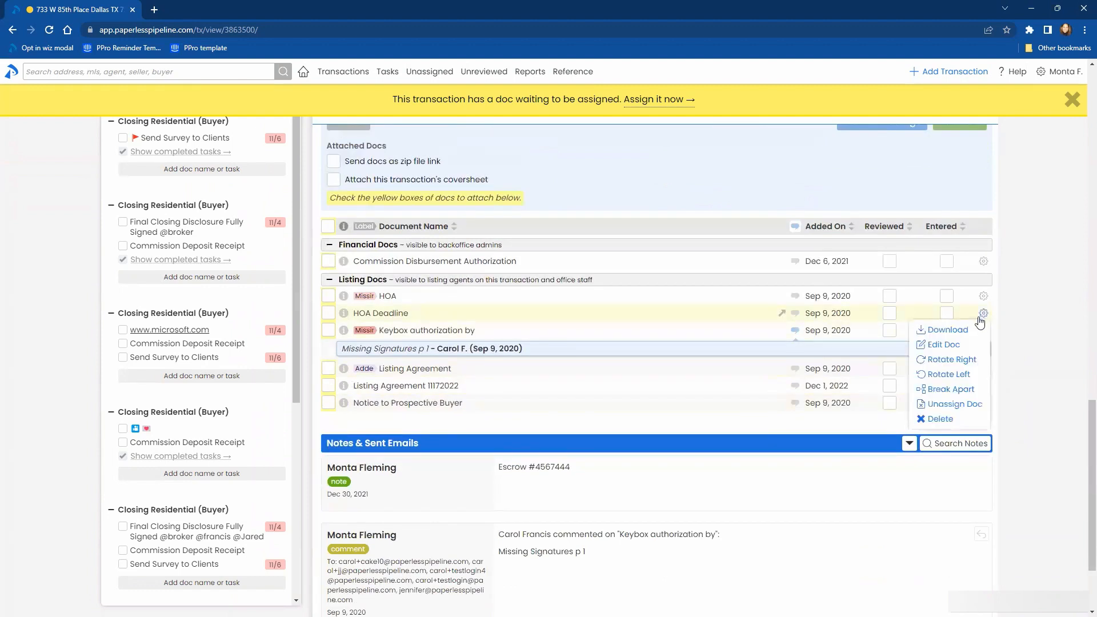
pyautogui.click(944, 345)
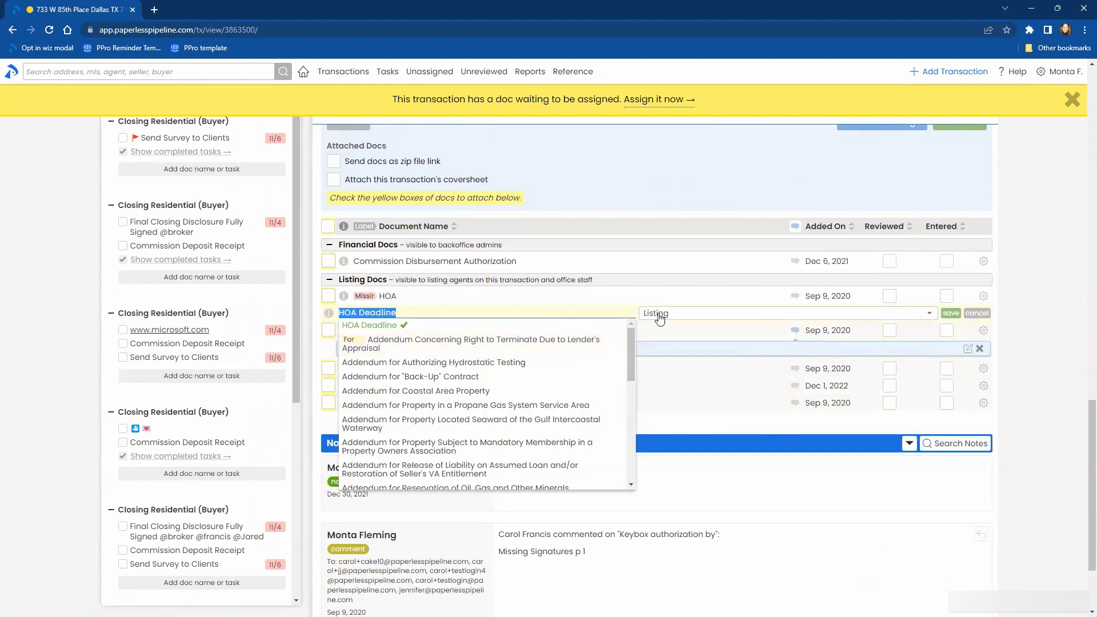
pyautogui.click(724, 318)
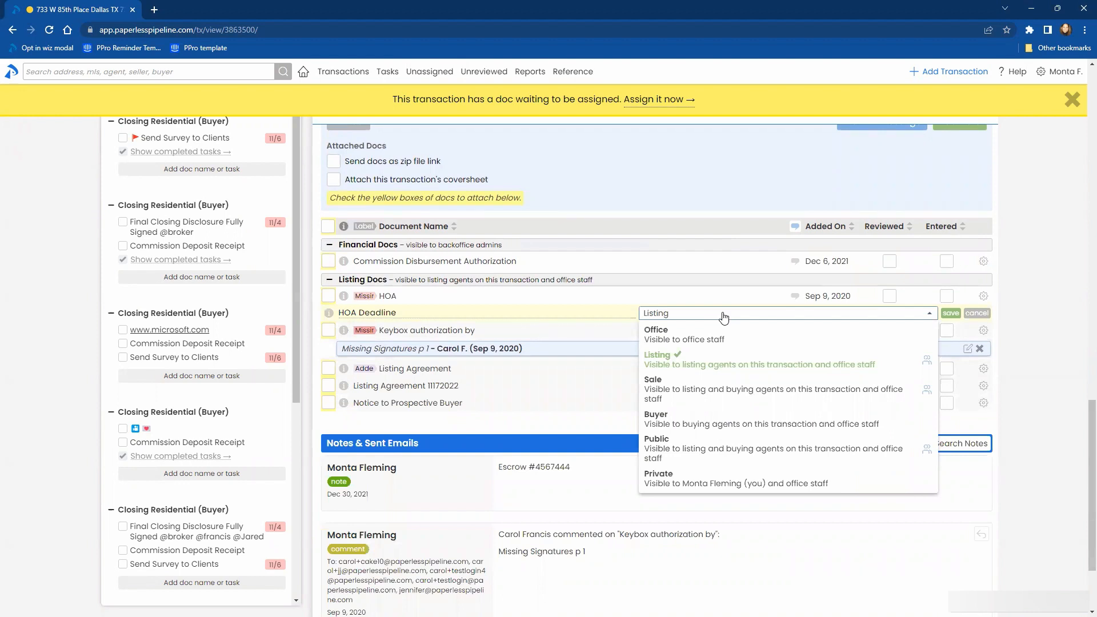
pyautogui.click(724, 390)
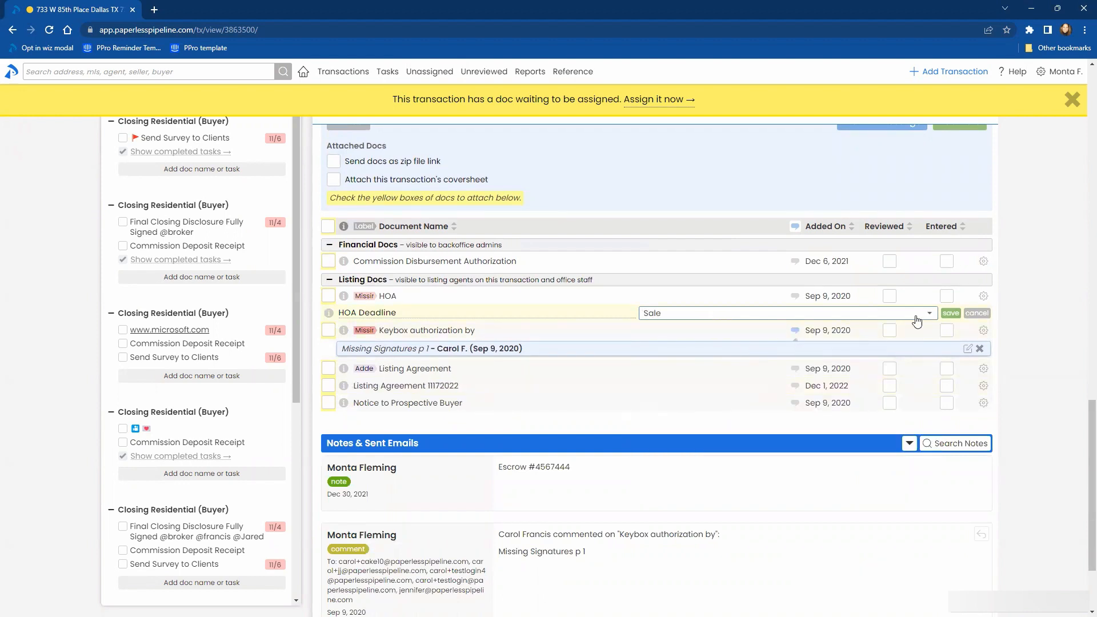
pyautogui.click(977, 314)
# - Filter the HOA Deadline document's visibility options by "s" and leave the edit without choosing one
pyautogui.click(983, 313)
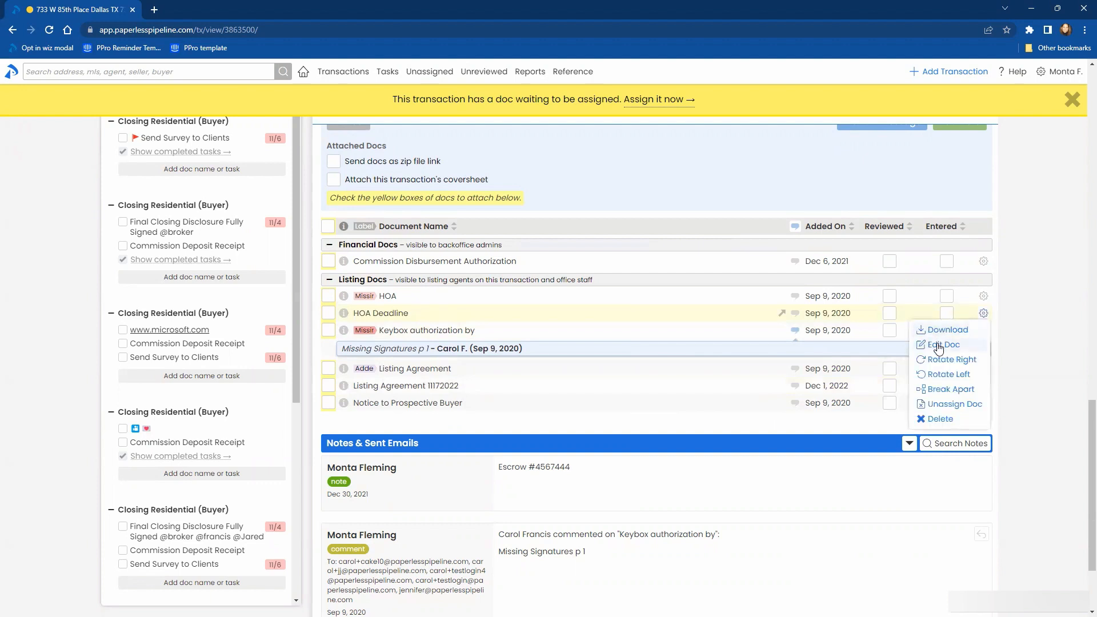
pyautogui.click(939, 346)
pyautogui.click(692, 318)
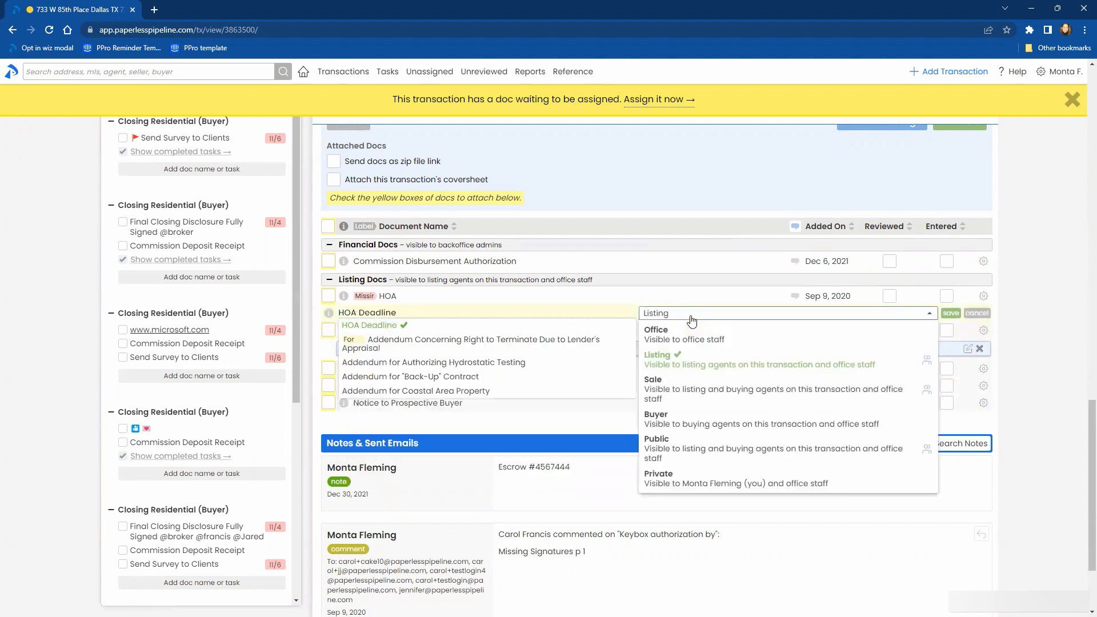
pyautogui.write('s')
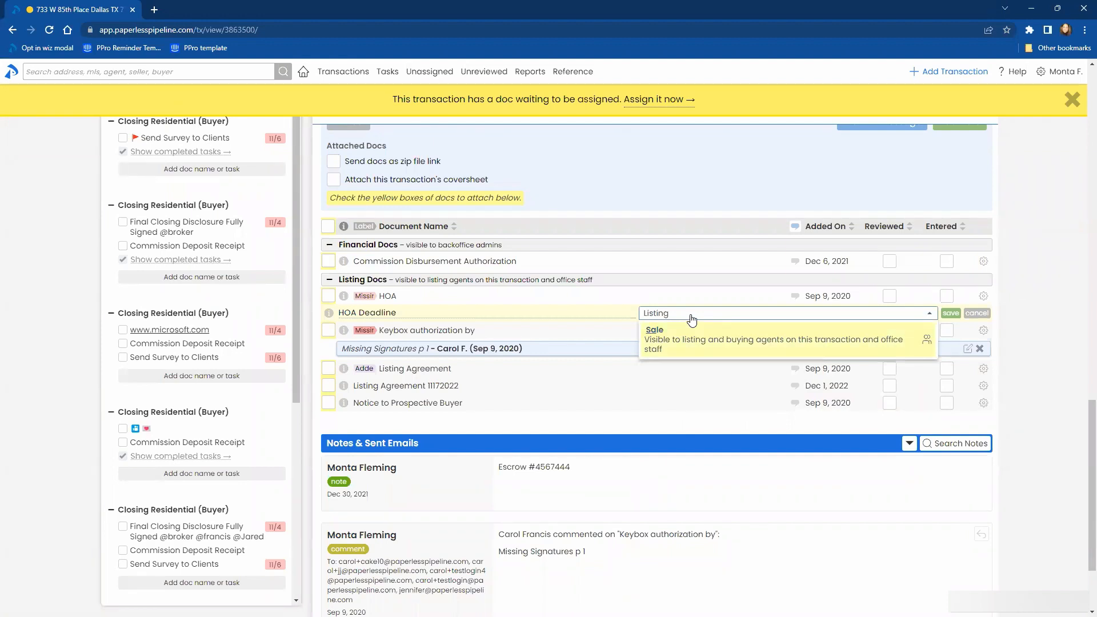
pyautogui.click(692, 316)
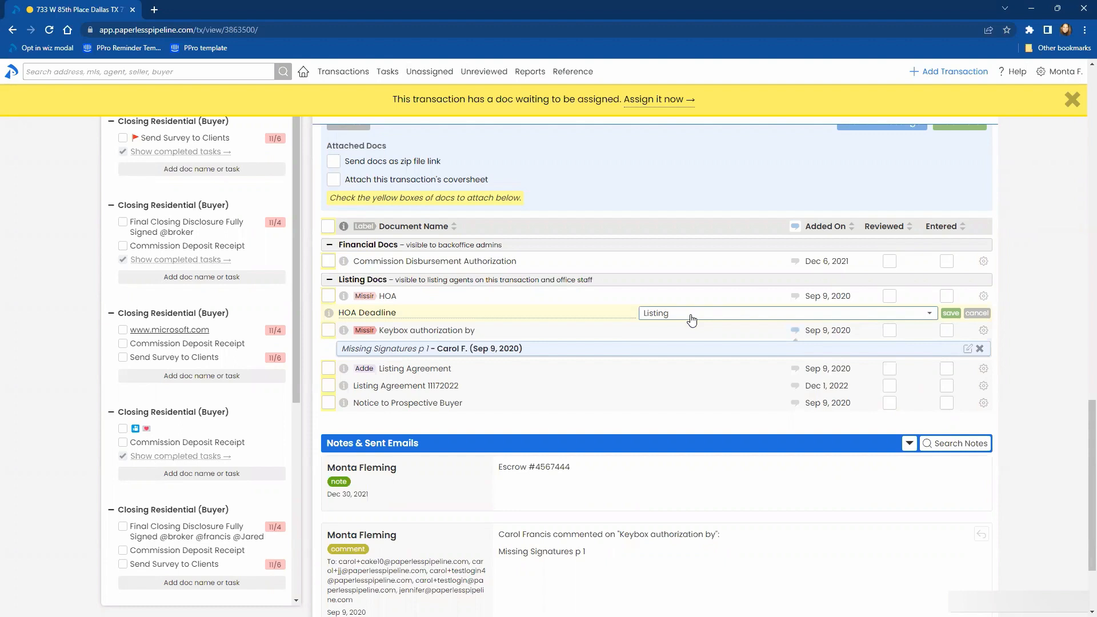
pyautogui.click(951, 313)
pyautogui.click(983, 313)
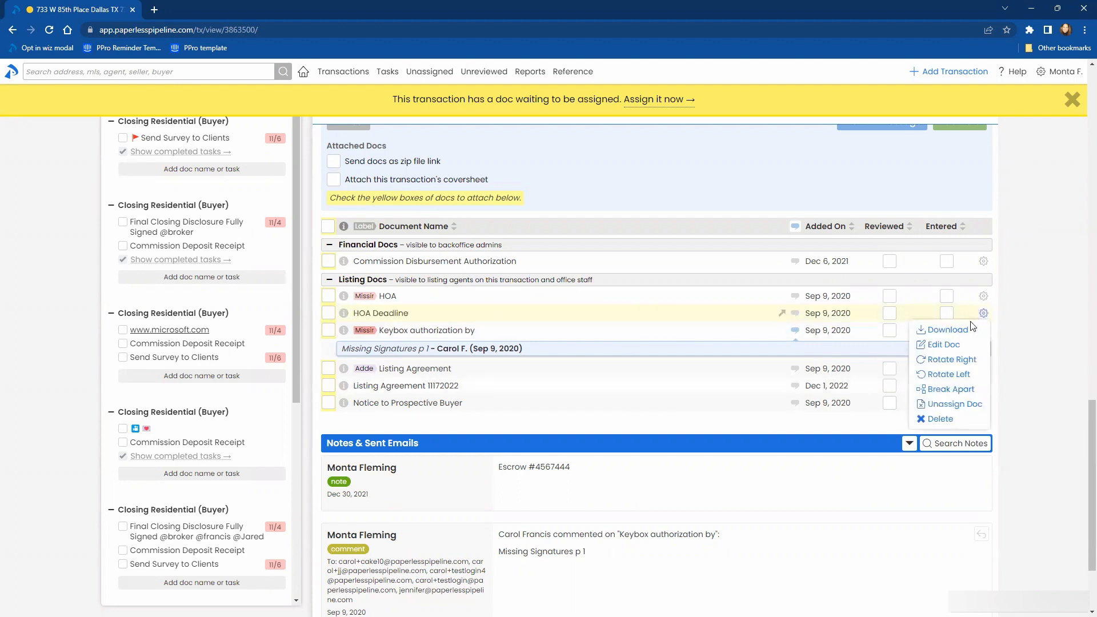
pyautogui.click(944, 345)
pyautogui.click(704, 320)
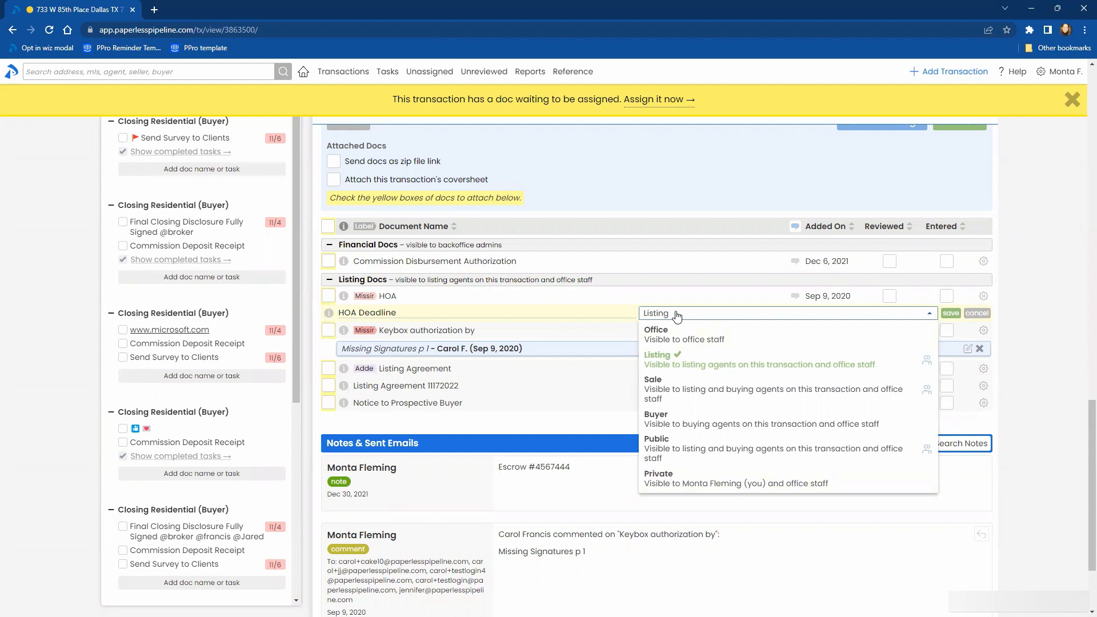
pyautogui.click(1038, 327)
pyautogui.click(984, 314)
# - Edit the HOA Deadline document, find its visibility option with "sa", choose Sale and save the change
pyautogui.click(981, 314)
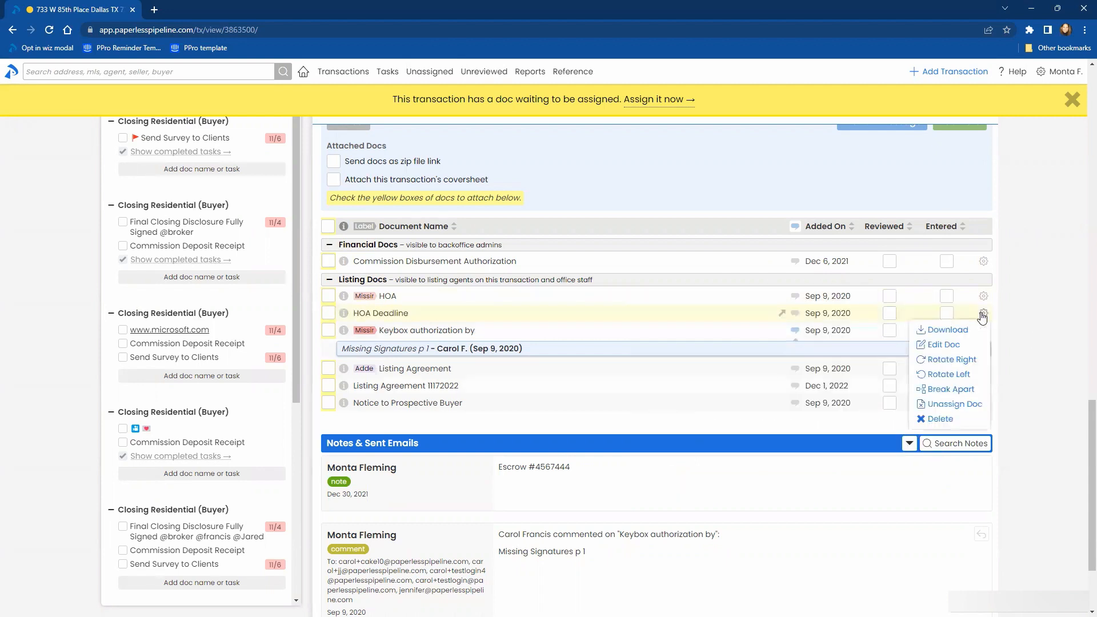
pyautogui.click(944, 345)
pyautogui.click(703, 314)
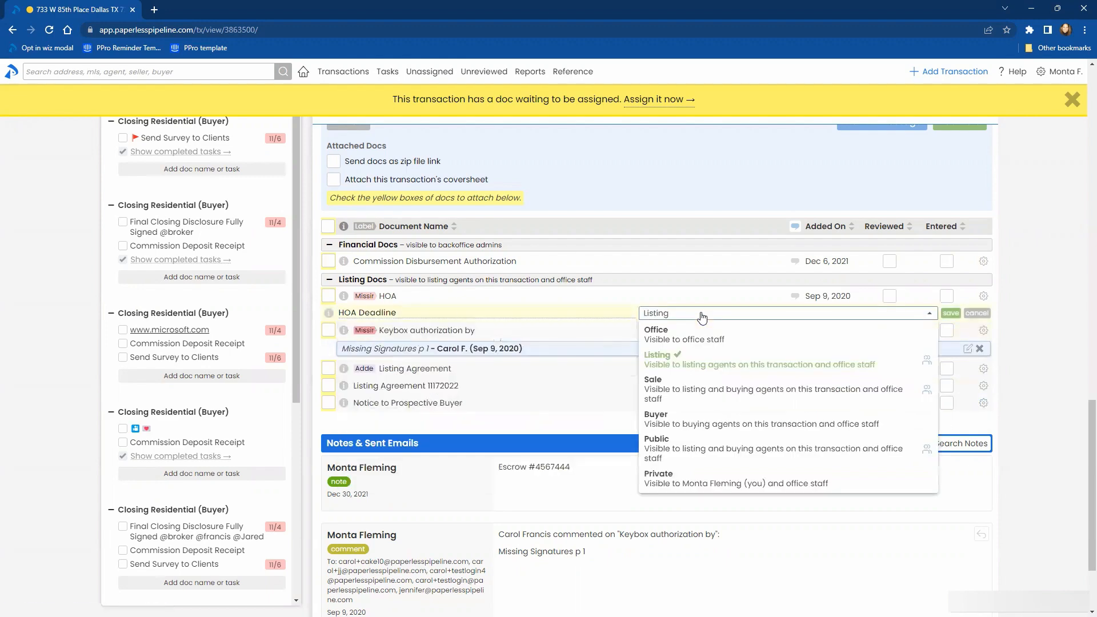
pyautogui.write('sa')
pyautogui.press('Return')
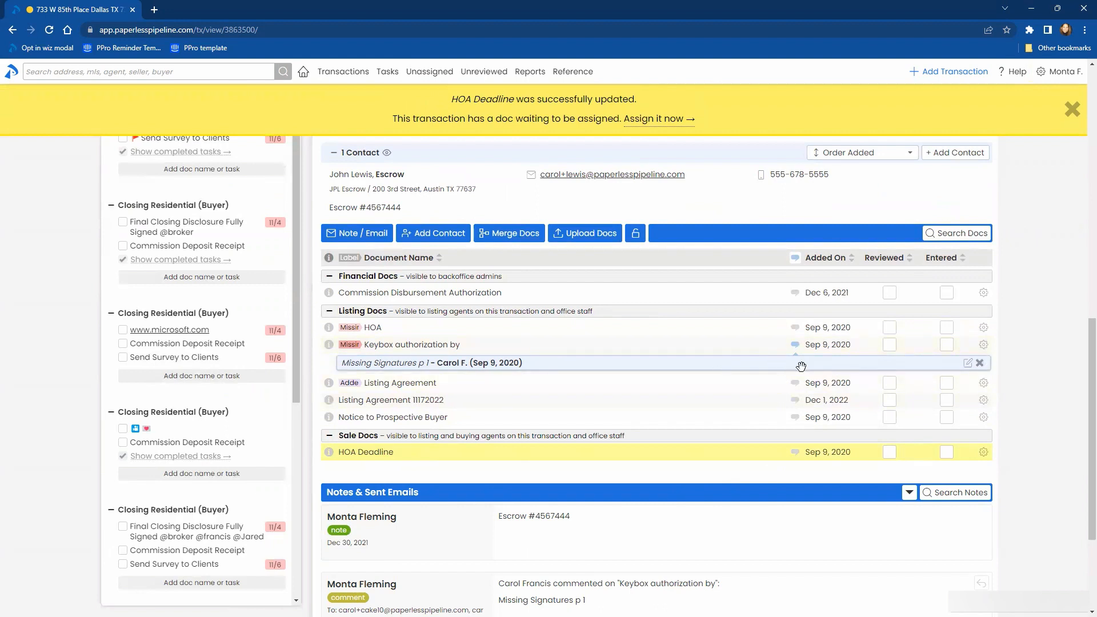
# - Change the visibility of the "Keybox authorization by" document to Sale and save it
pyautogui.click(984, 346)
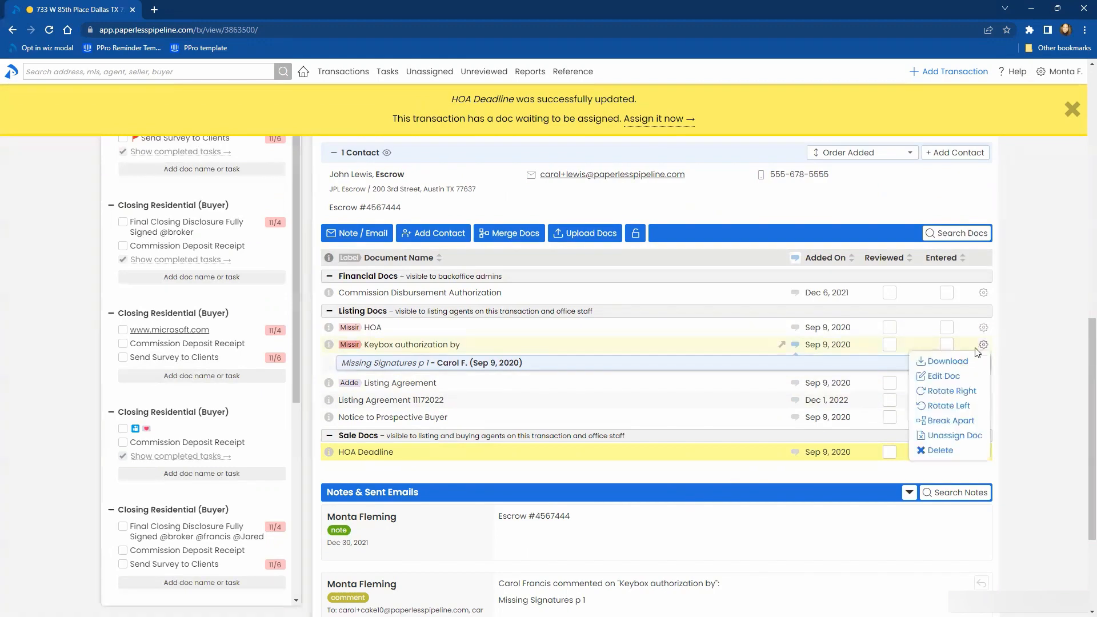
pyautogui.click(997, 375)
pyautogui.click(703, 350)
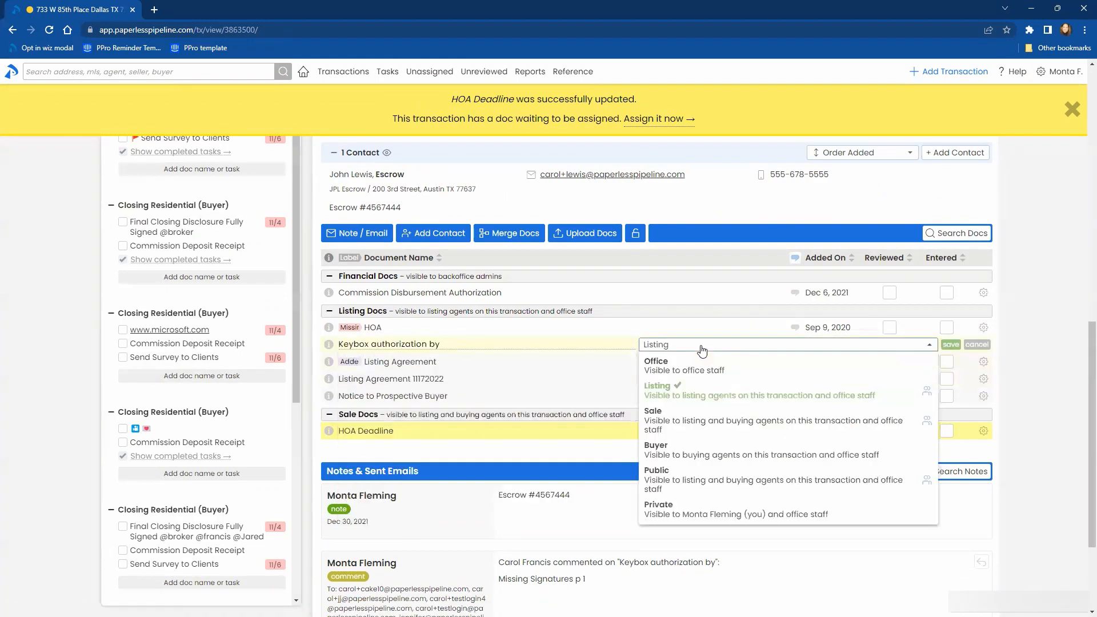
pyautogui.click(703, 419)
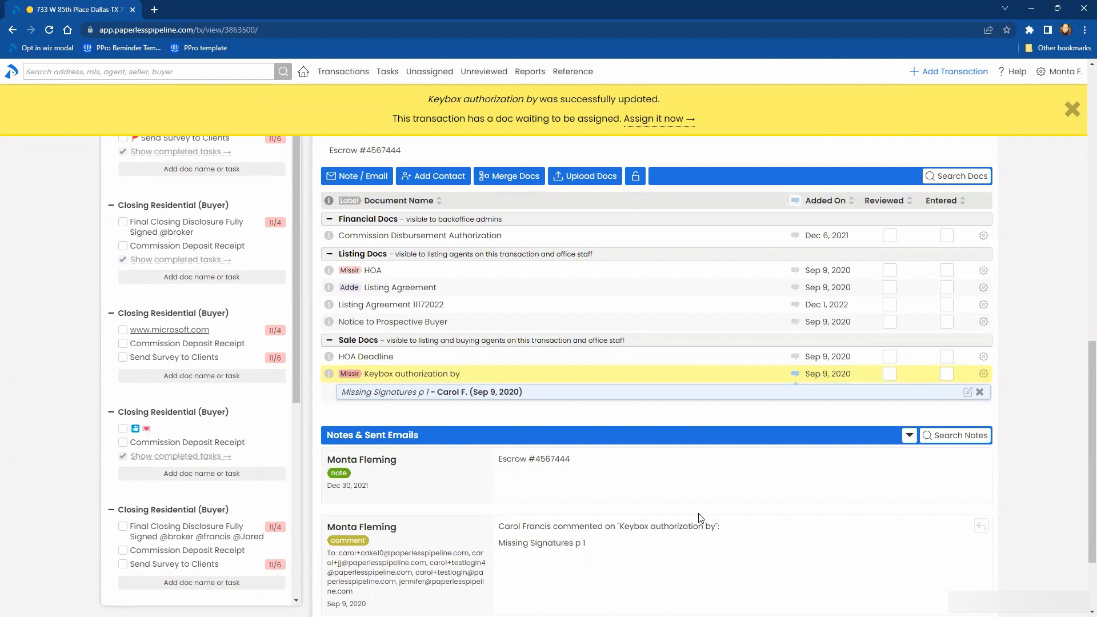
# - Dismiss the notification banner on the transaction and go to the list of all transactions
pyautogui.scroll(3, 701, 511)
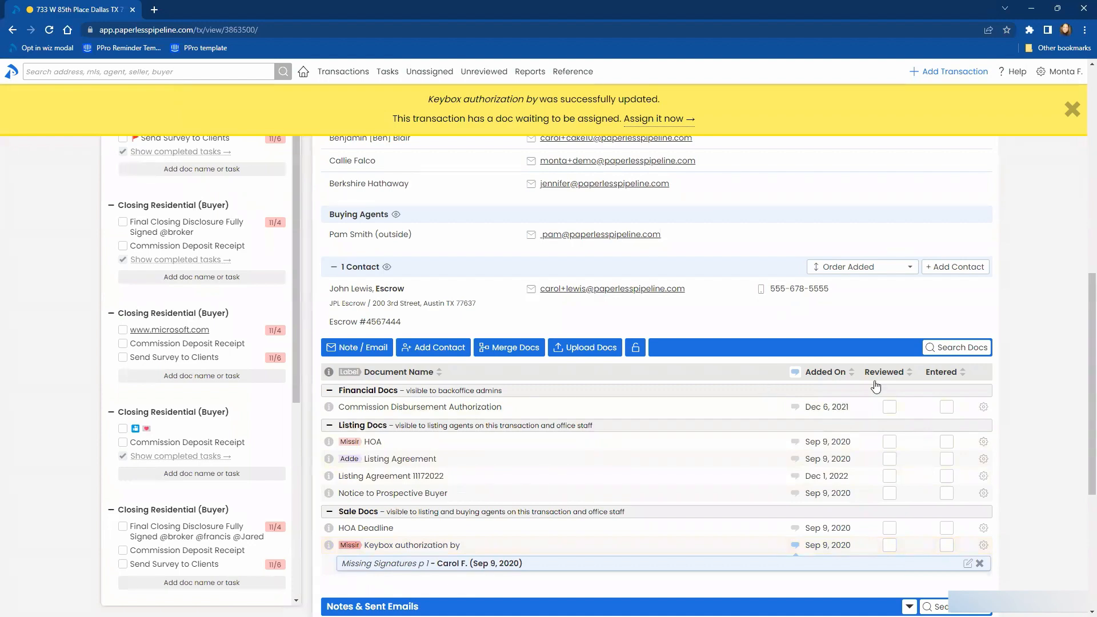
pyautogui.scroll(10, 1001, 411)
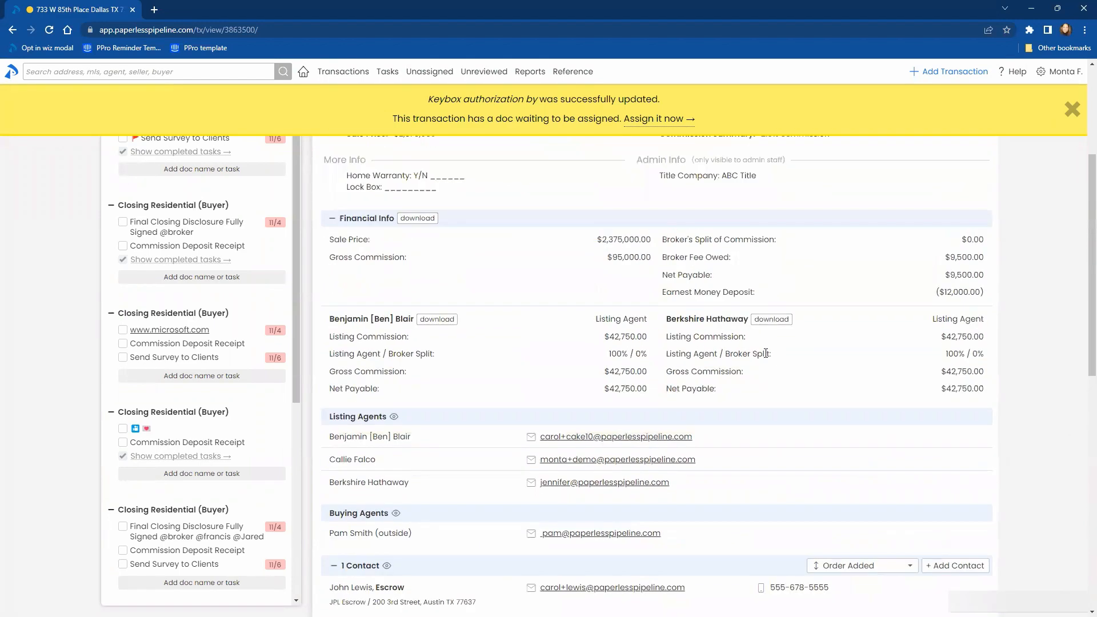
pyautogui.click(1071, 107)
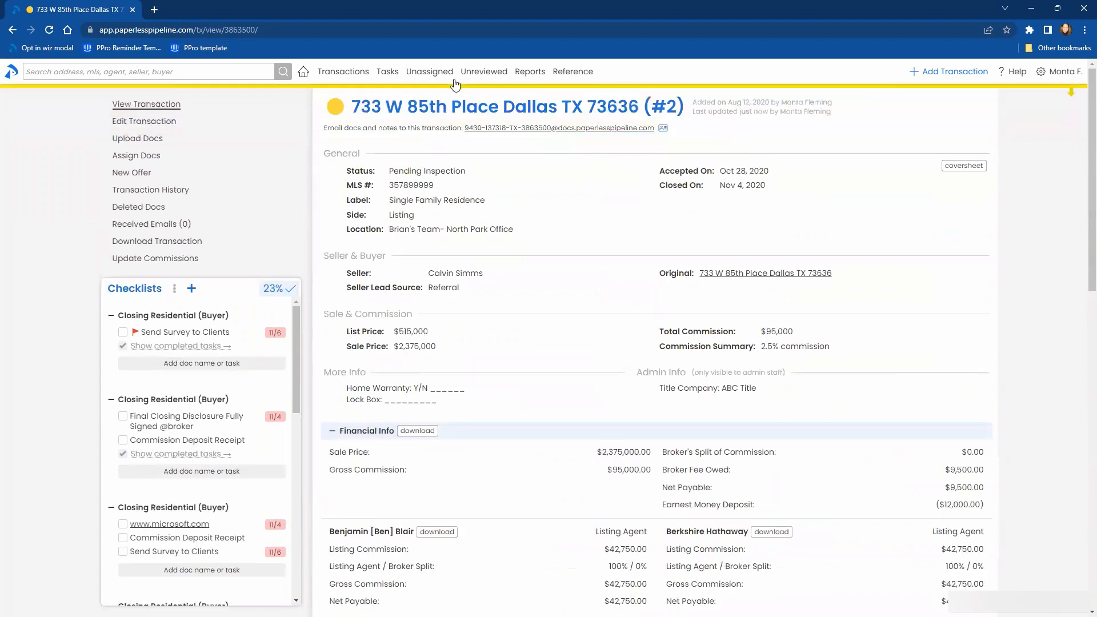
pyautogui.click(343, 71)
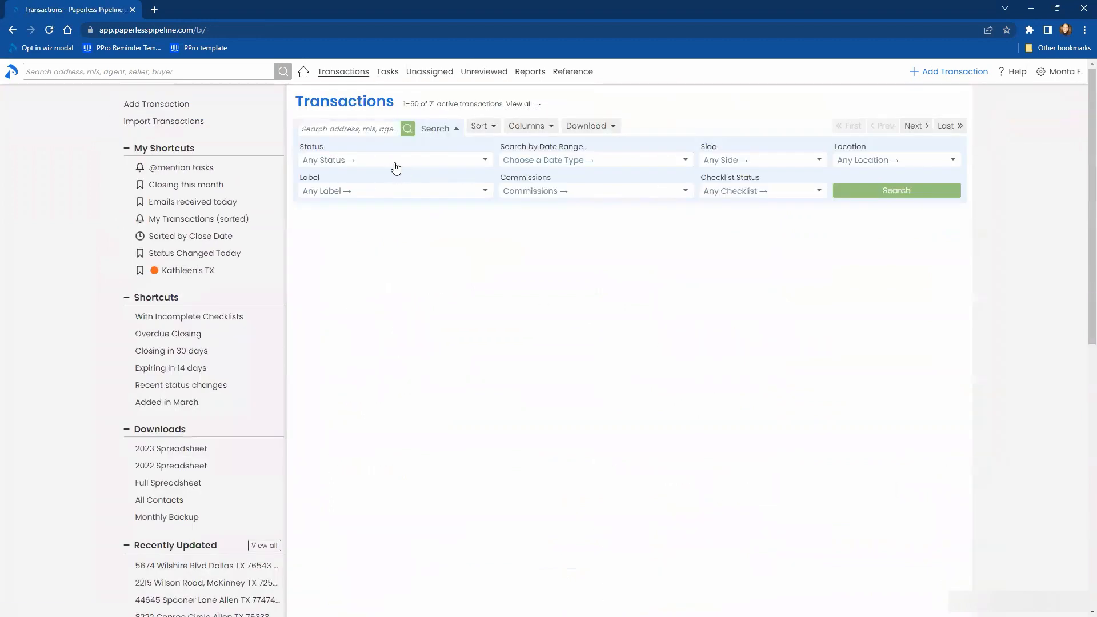
# - Look through the status, date range, side, location, label and commissions search filters without choosing an option
pyautogui.click(468, 164)
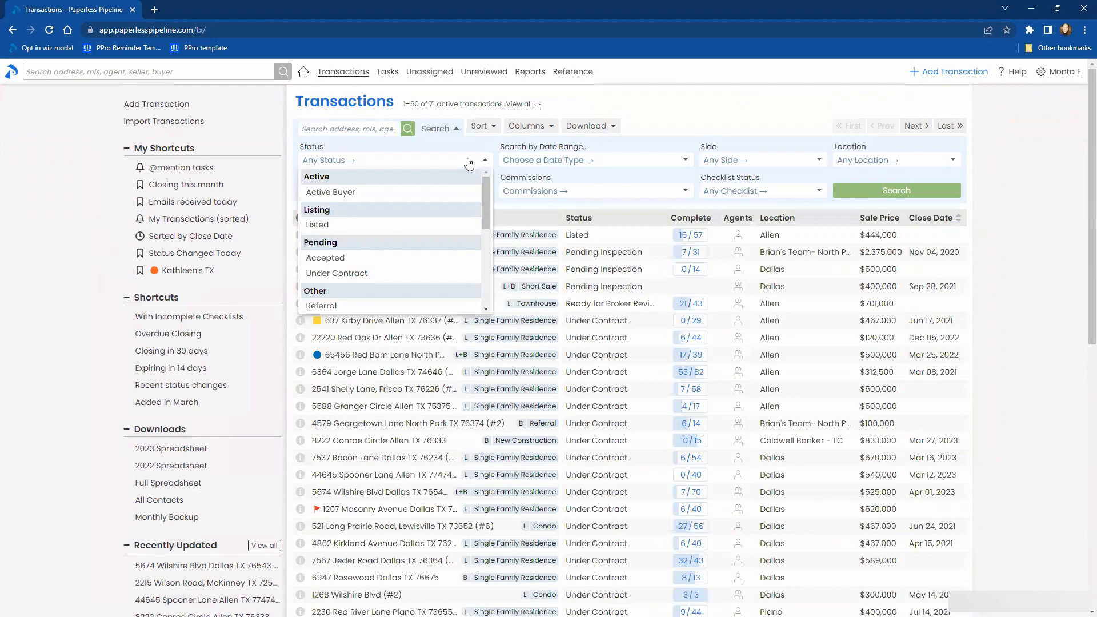
pyautogui.click(550, 166)
pyautogui.click(739, 165)
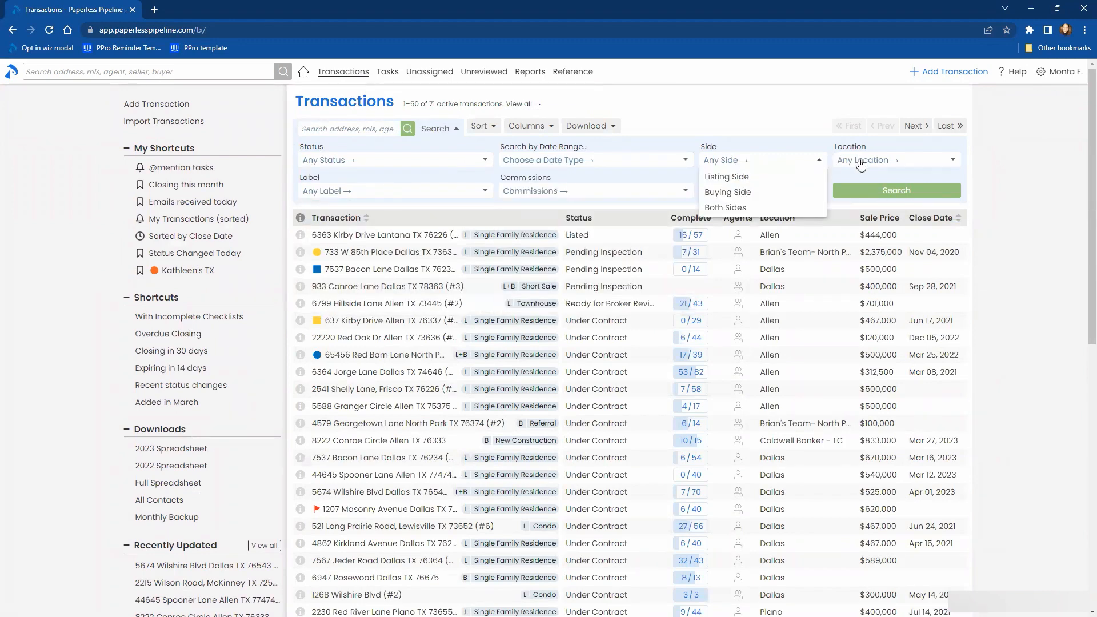
pyautogui.click(860, 161)
pyautogui.click(371, 189)
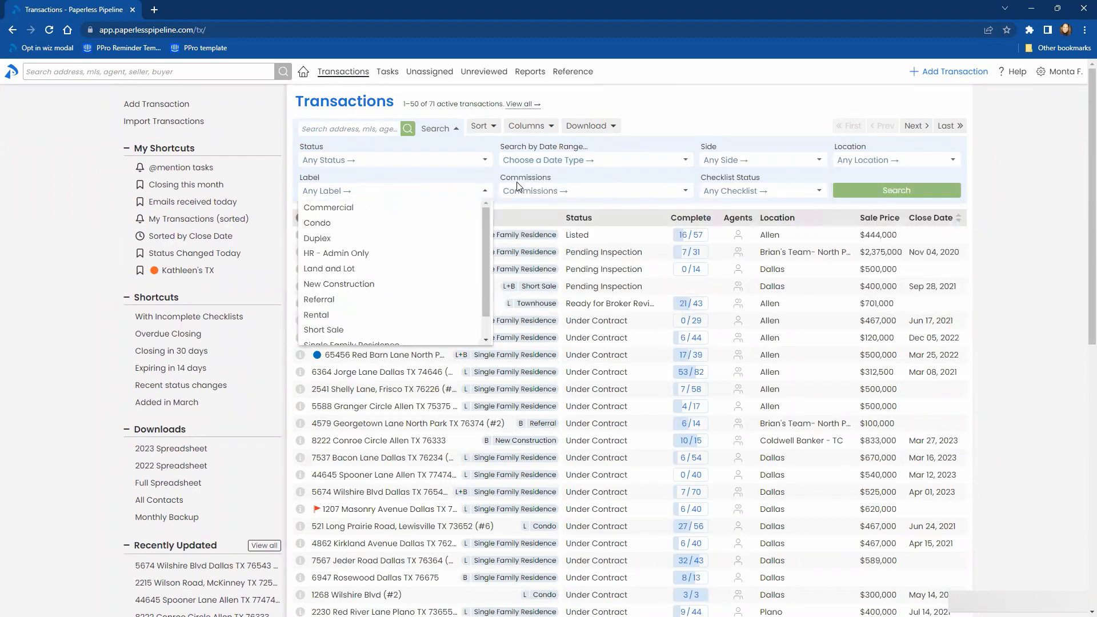
pyautogui.click(520, 190)
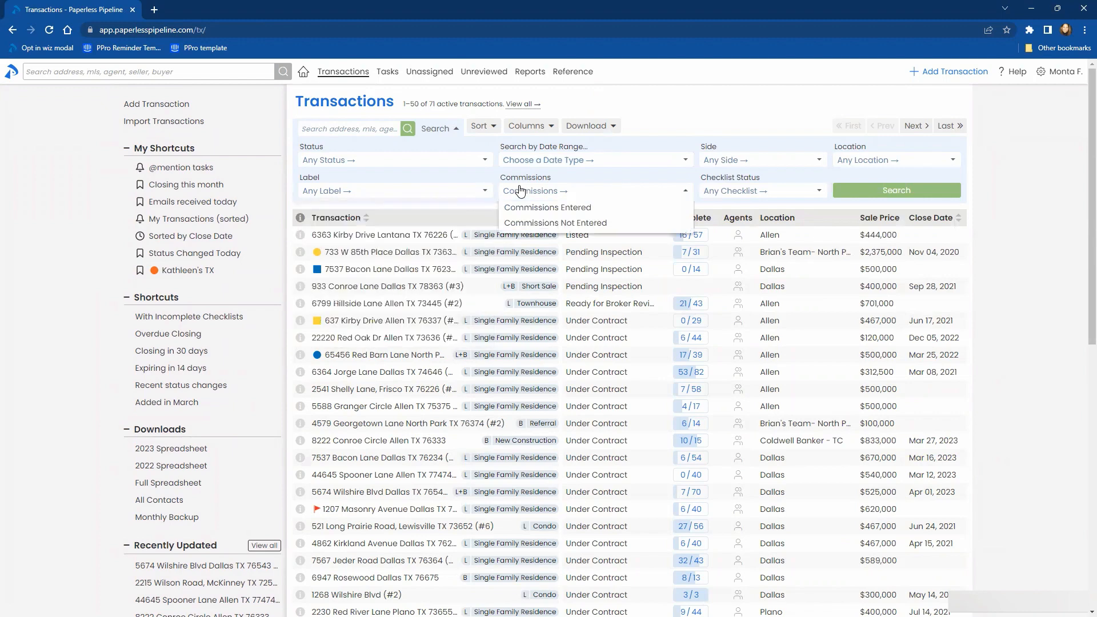
# - Find the transaction search's status option with "acc" and choose Accepted
pyautogui.click(418, 163)
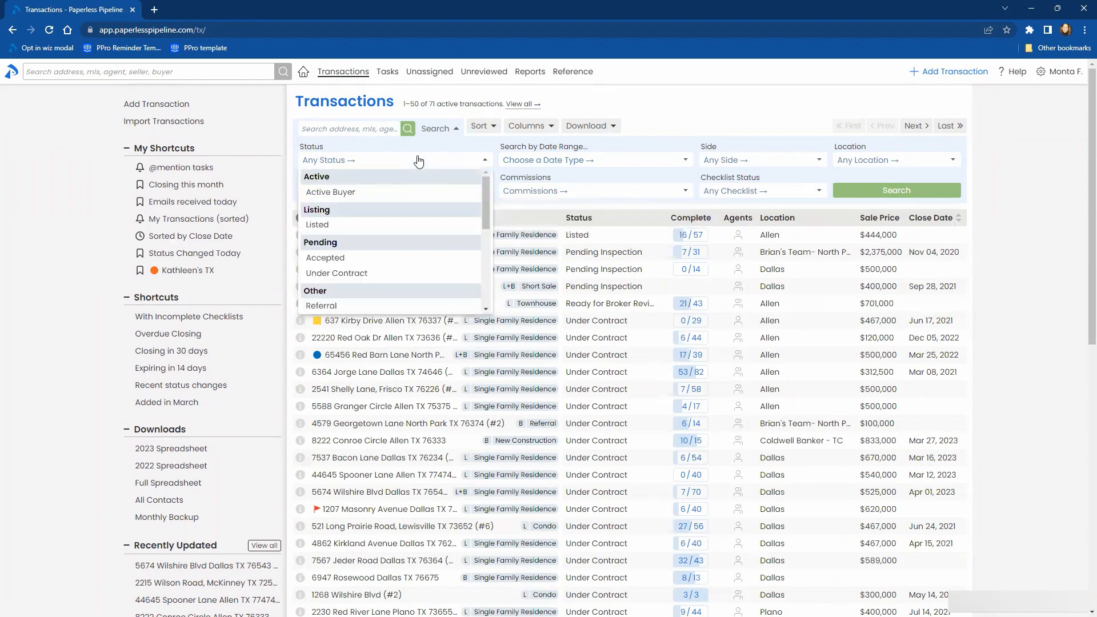
pyautogui.write('acc')
pyautogui.press('Return')
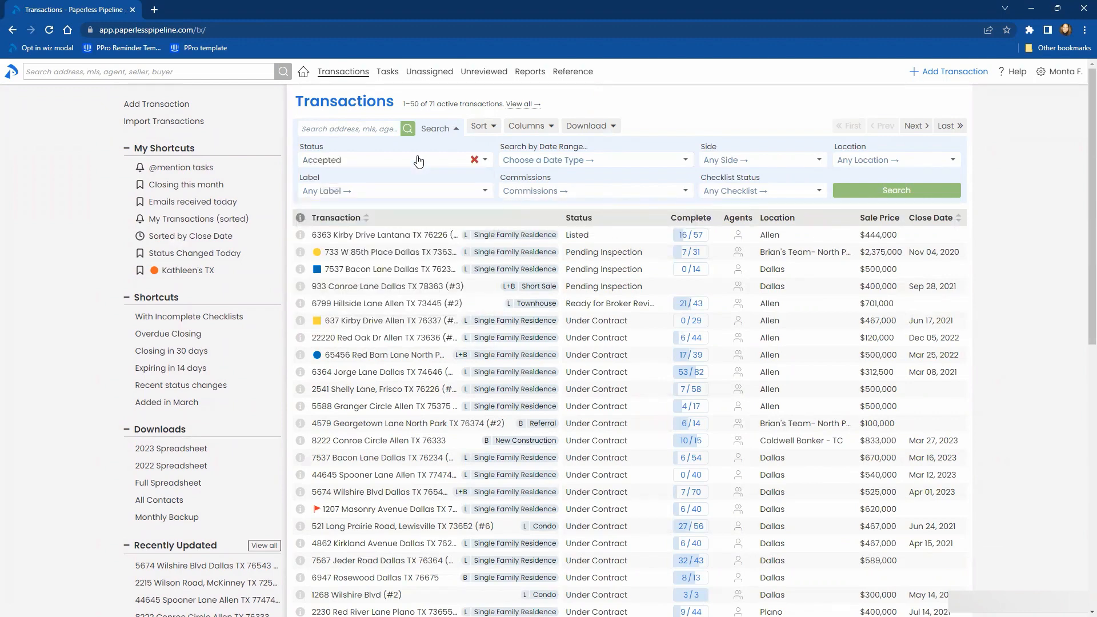
# - Narrow the label filter's options with "co" and choose Condo
pyautogui.click(410, 194)
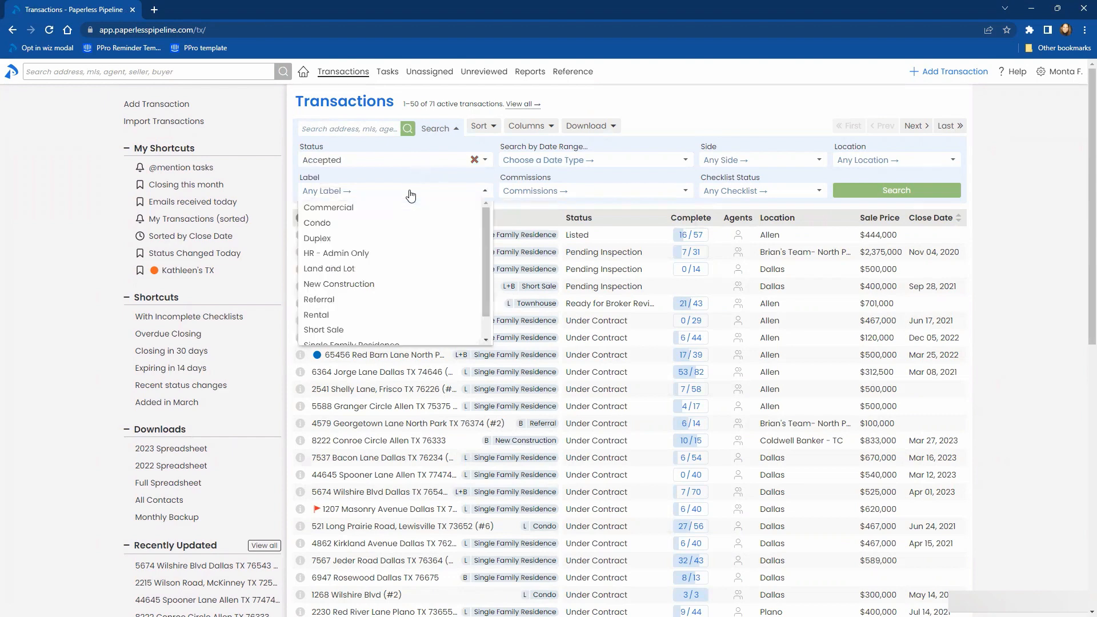
pyautogui.write('c')
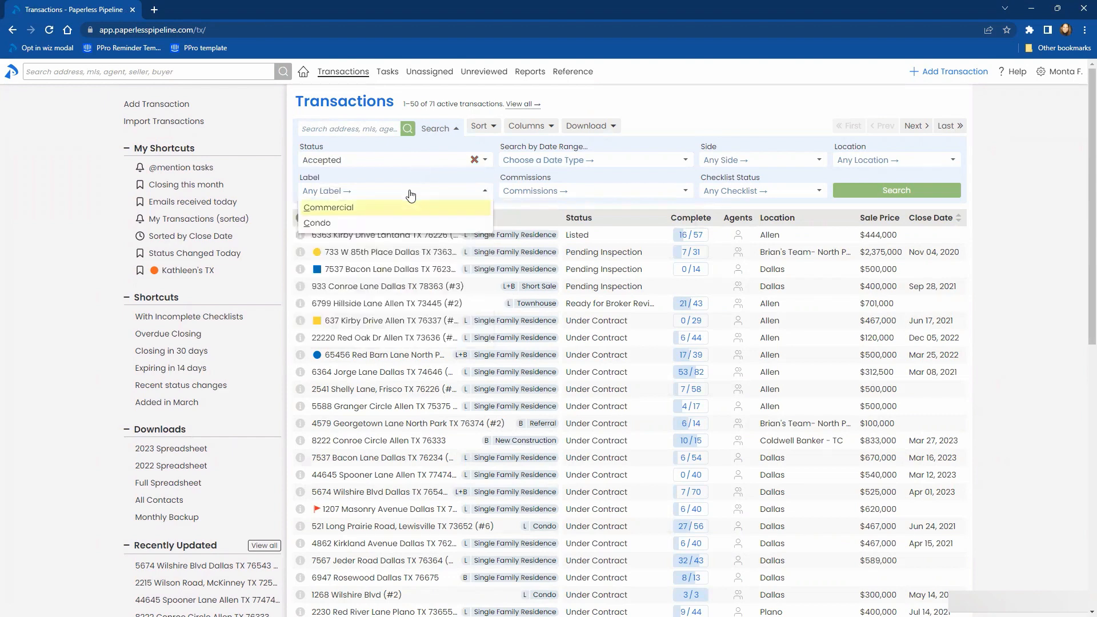
pyautogui.write('o')
pyautogui.press('Return')
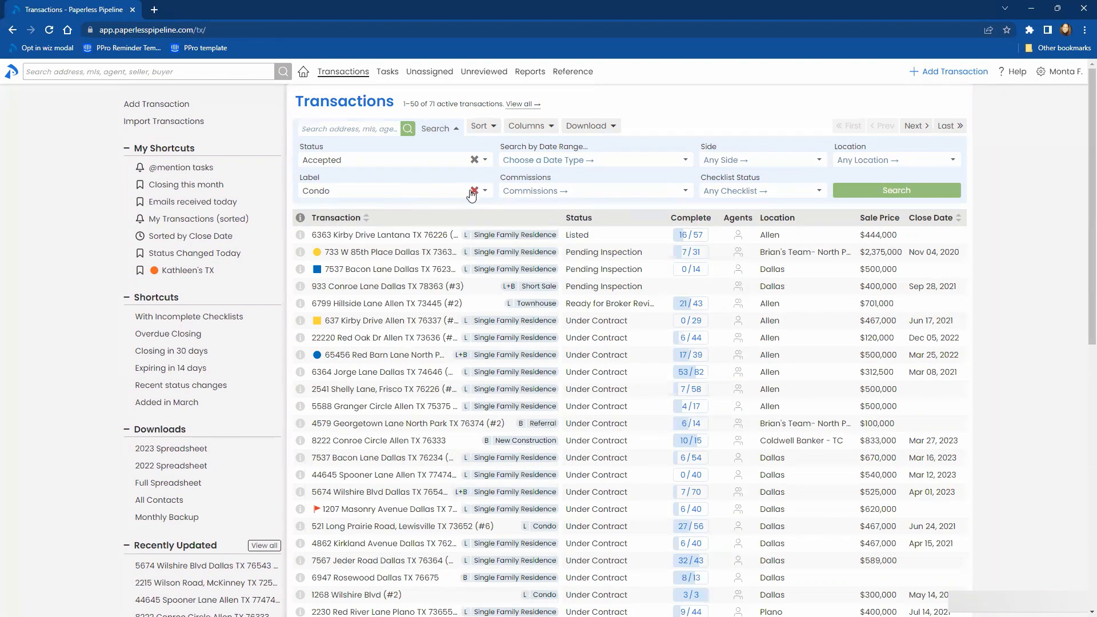
# - Clear the chosen label from the transaction search and set the label filter to Rental instead
pyautogui.click(473, 191)
pyautogui.click(392, 197)
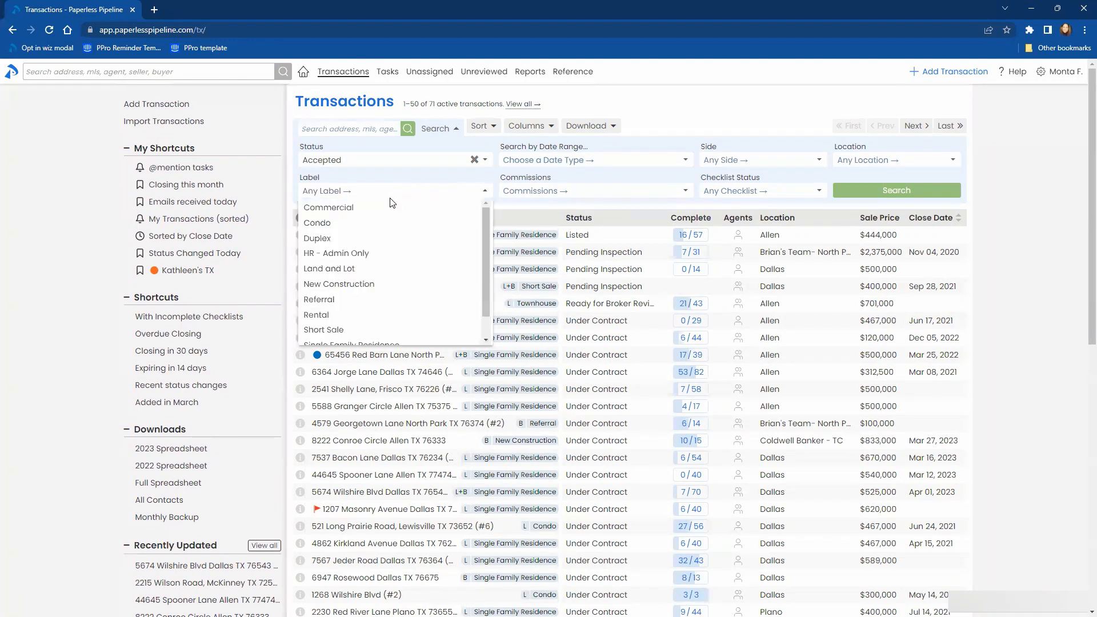
pyautogui.write('c')
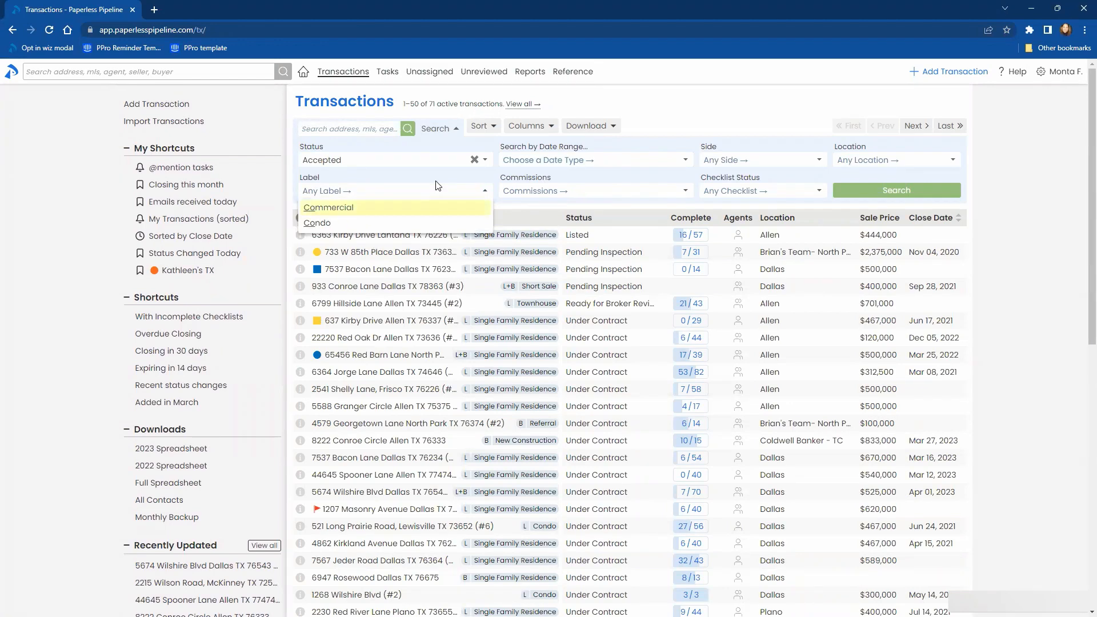
pyautogui.press('Up')
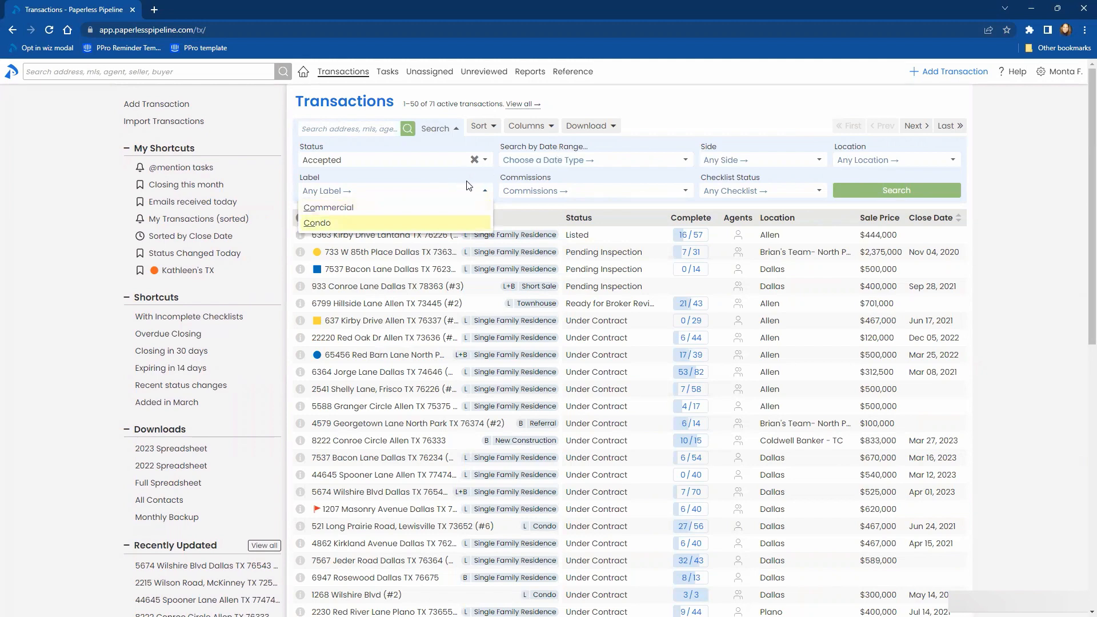
pyautogui.click(483, 195)
pyautogui.click(483, 194)
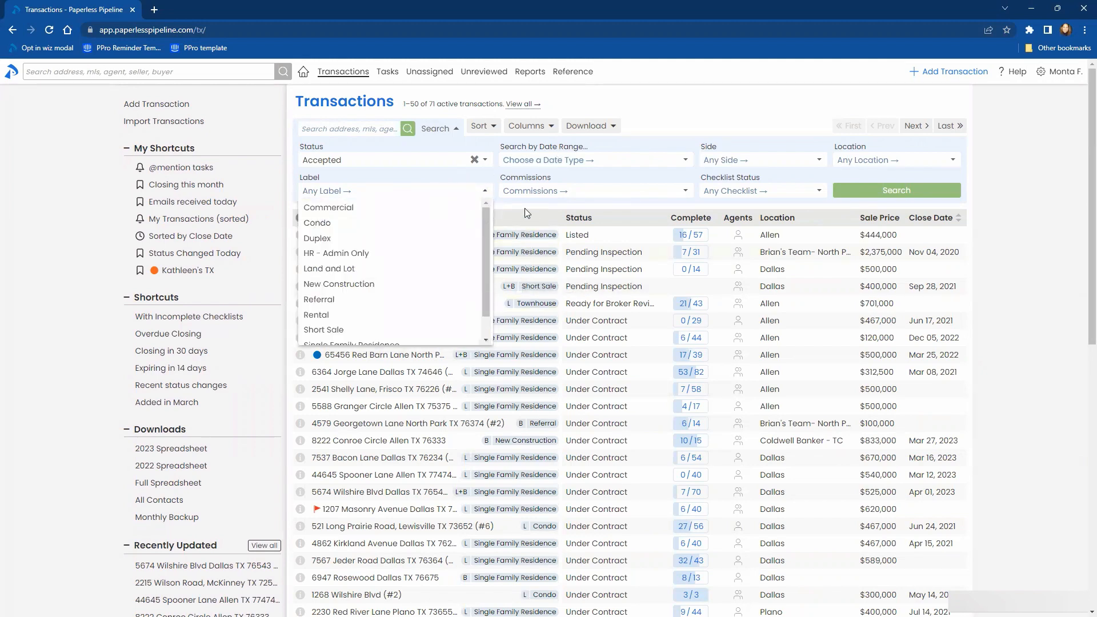
pyautogui.click(496, 209)
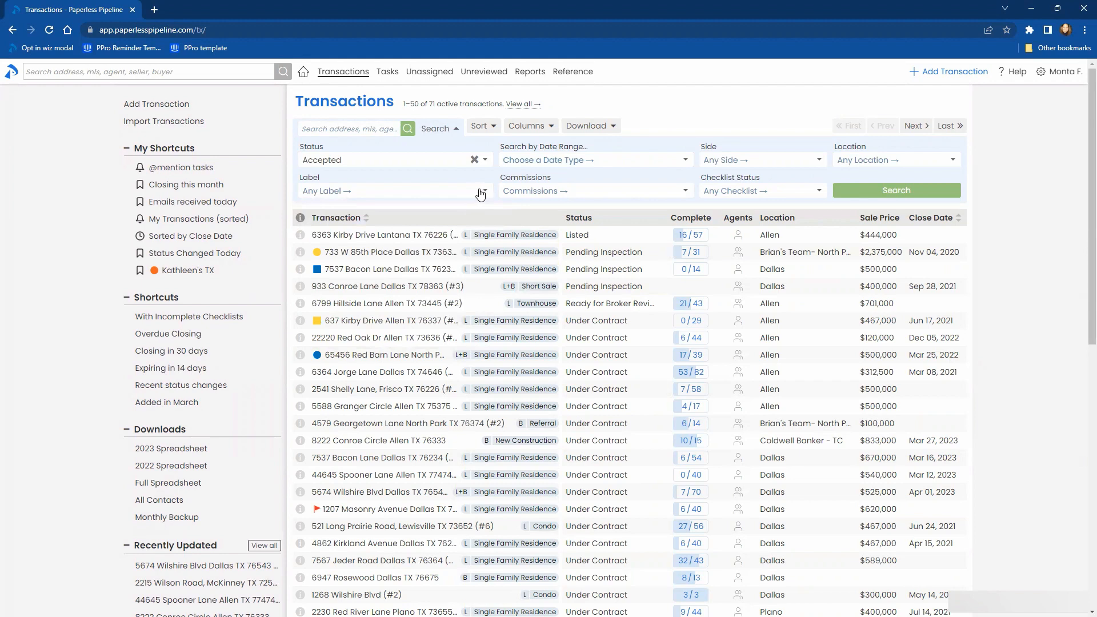
pyautogui.click(480, 194)
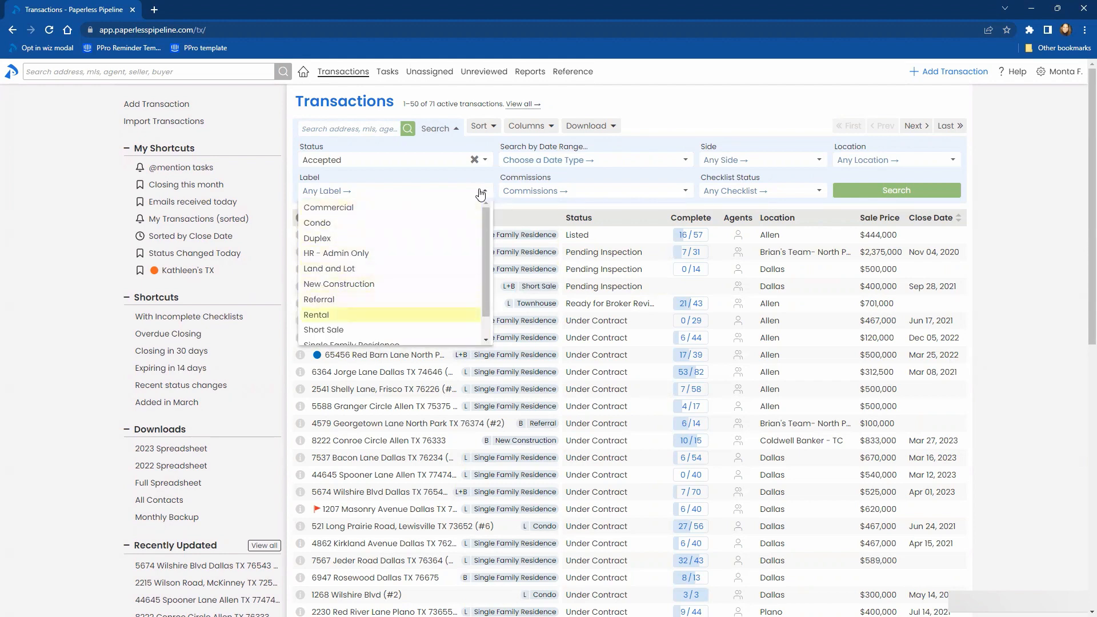
pyautogui.press('Return')
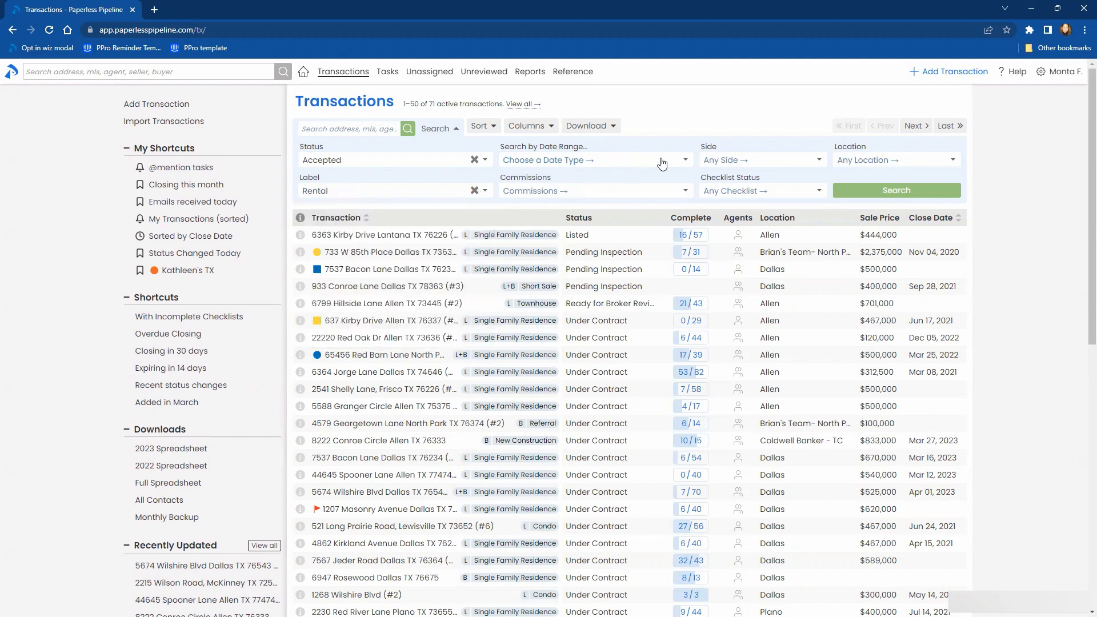
# - Narrow the side filter's options with "b", and view its full option list without choosing one
pyautogui.click(733, 162)
pyautogui.write('b')
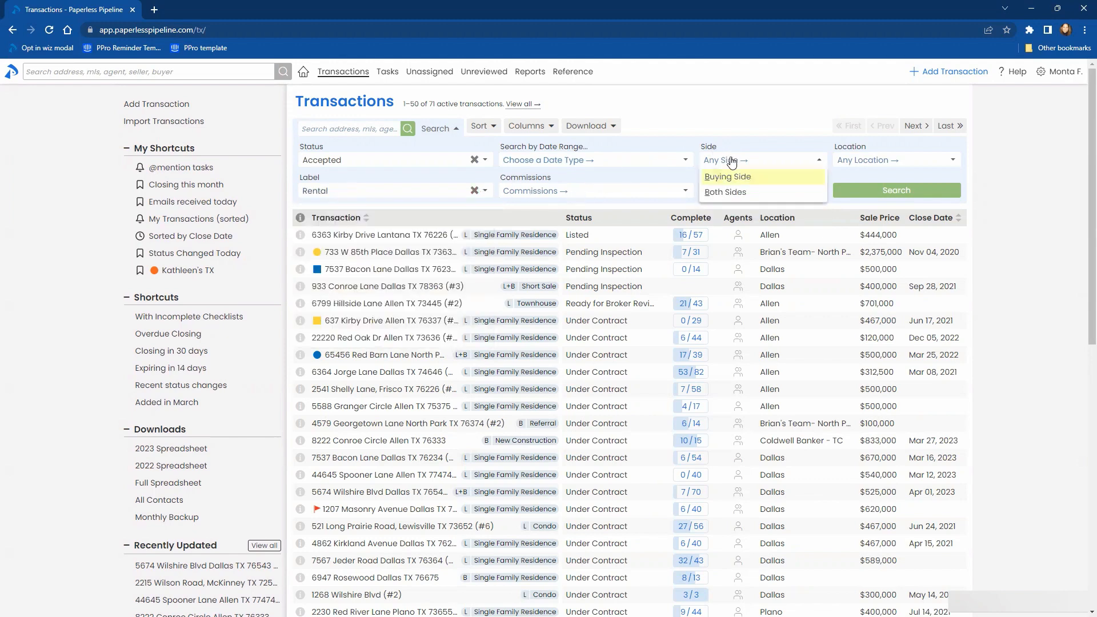
pyautogui.click(1019, 187)
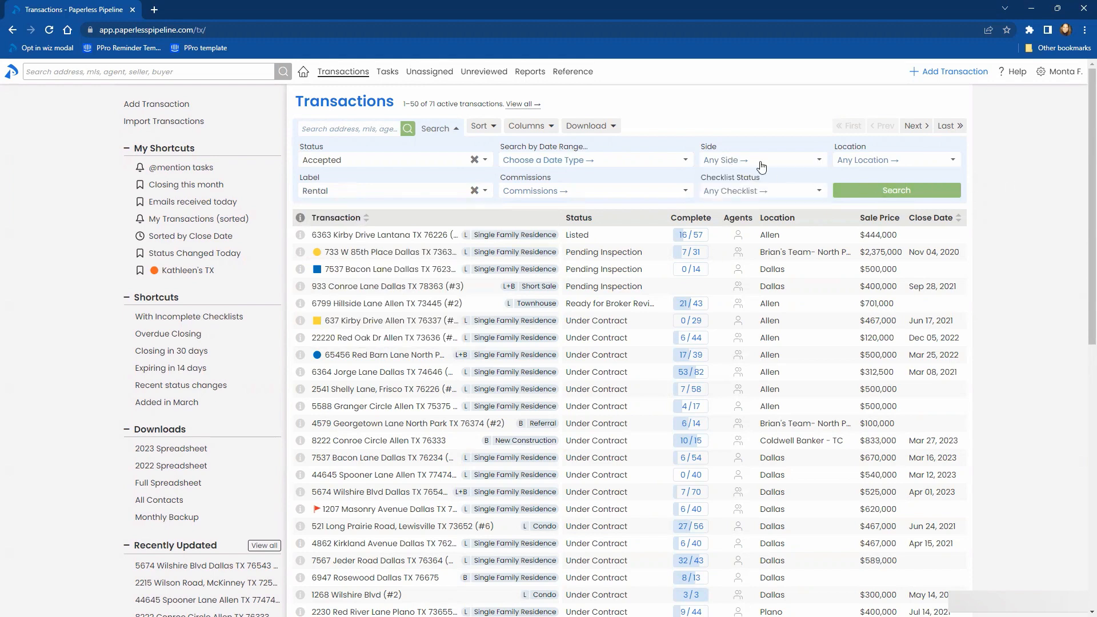
pyautogui.click(741, 166)
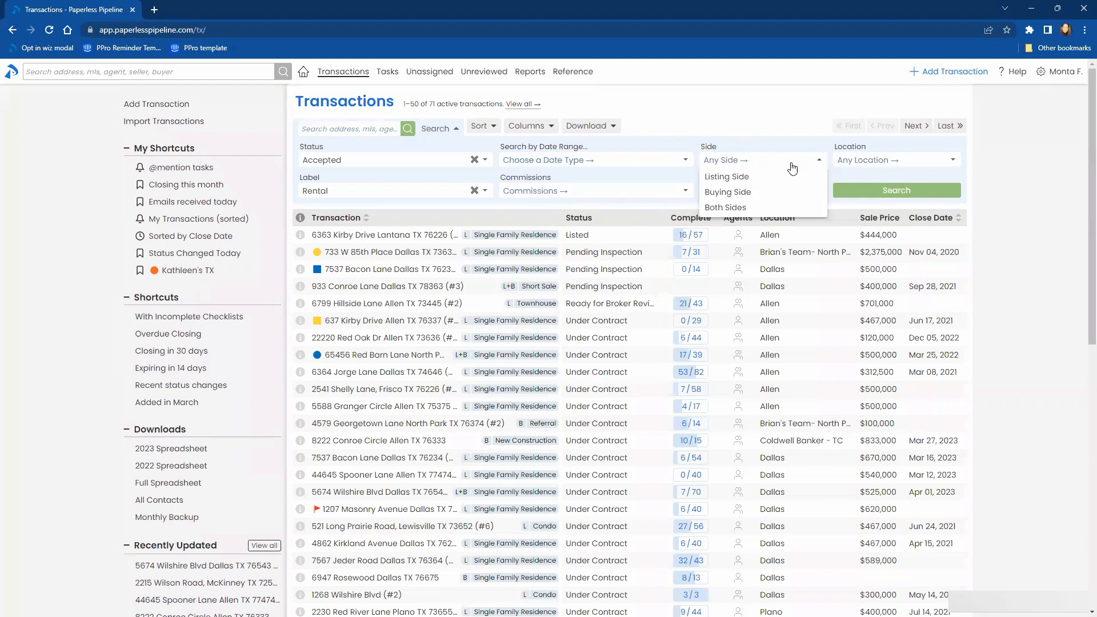
pyautogui.click(1010, 197)
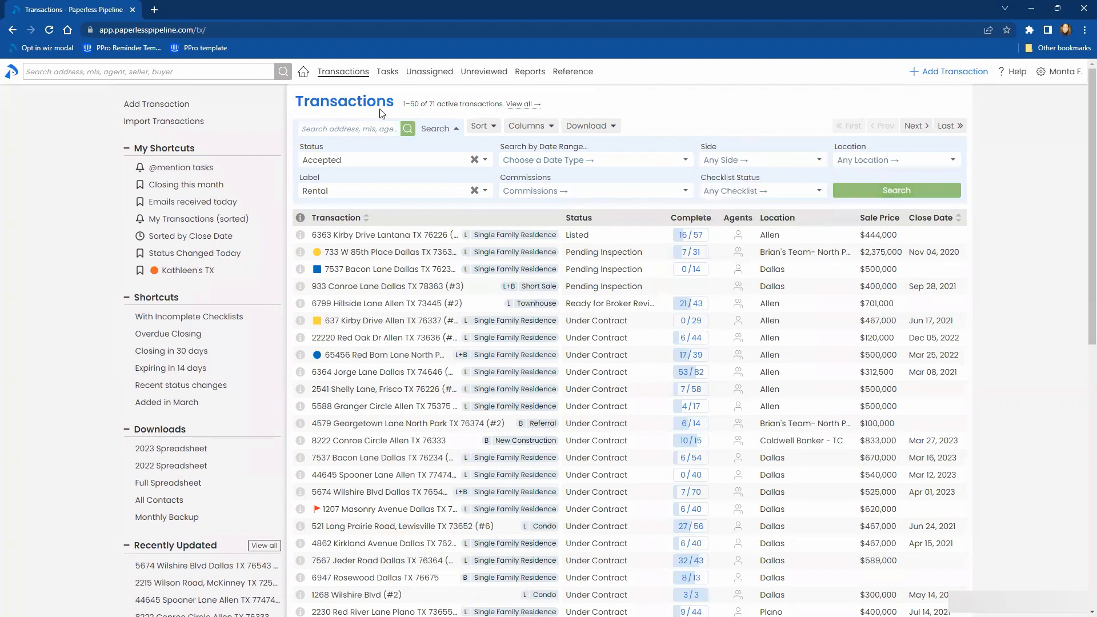
# - Go to the tasks list, show its filters and look through the task visibility and due date options
pyautogui.click(378, 74)
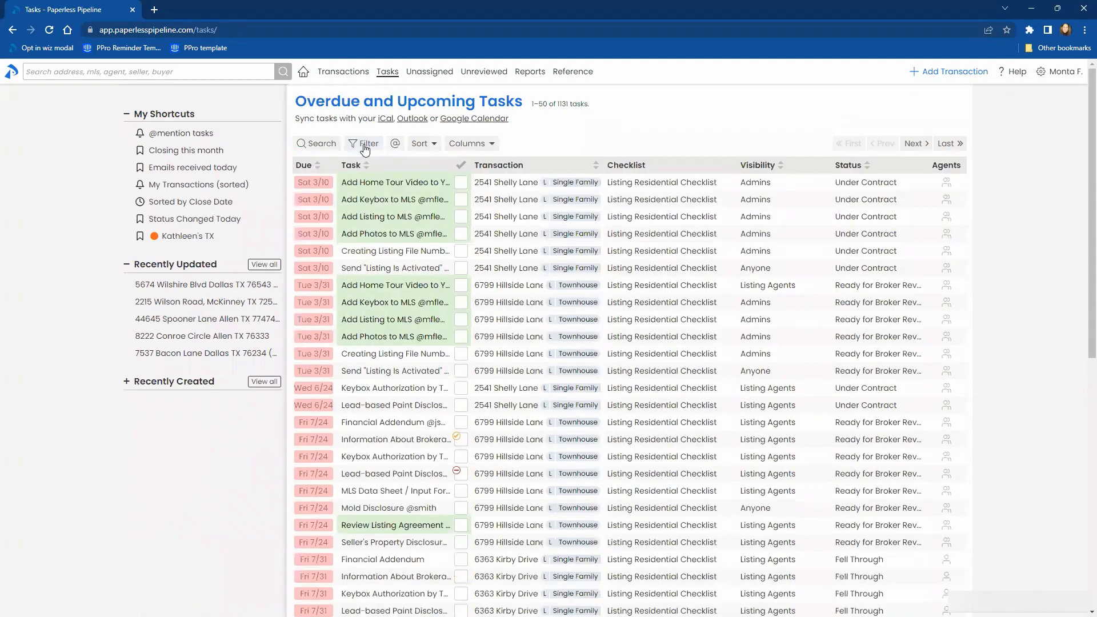
pyautogui.click(365, 144)
pyautogui.click(345, 201)
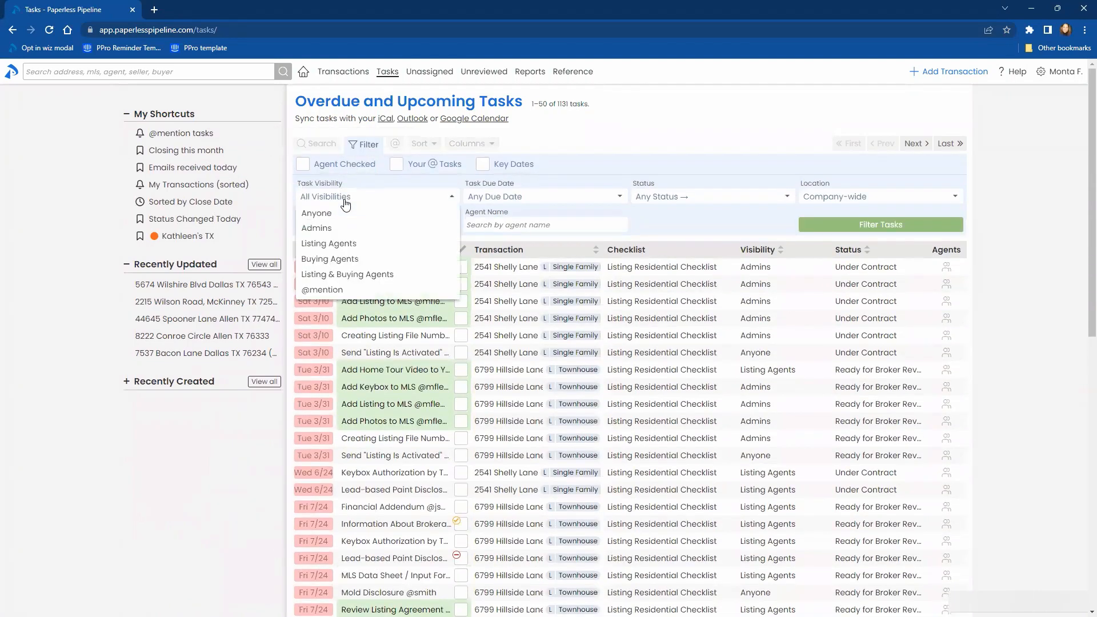
pyautogui.click(346, 201)
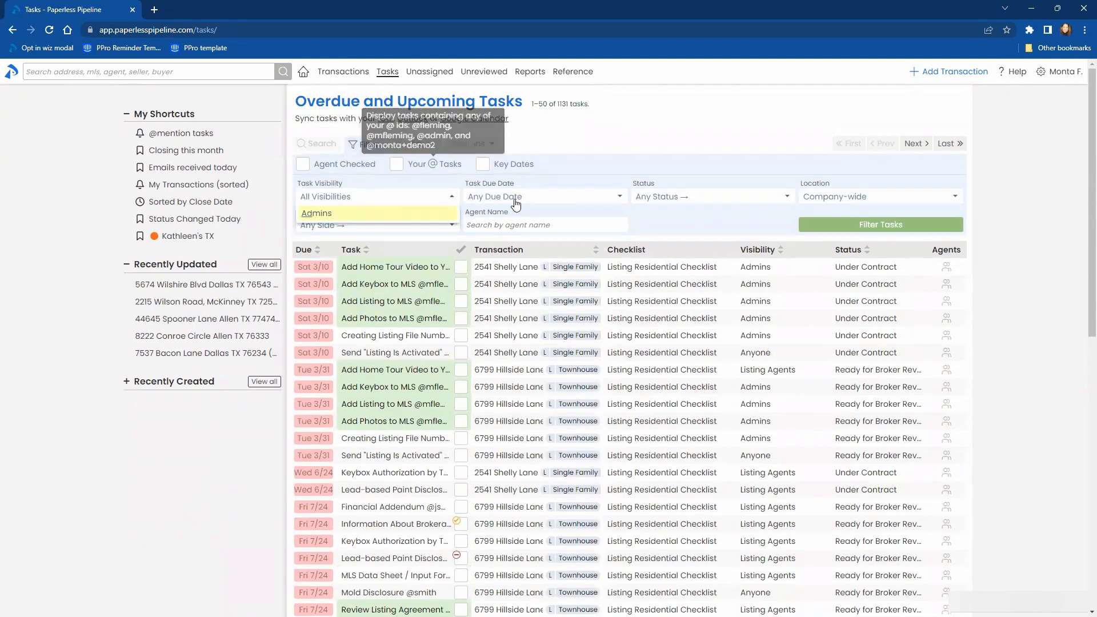
pyautogui.click(537, 200)
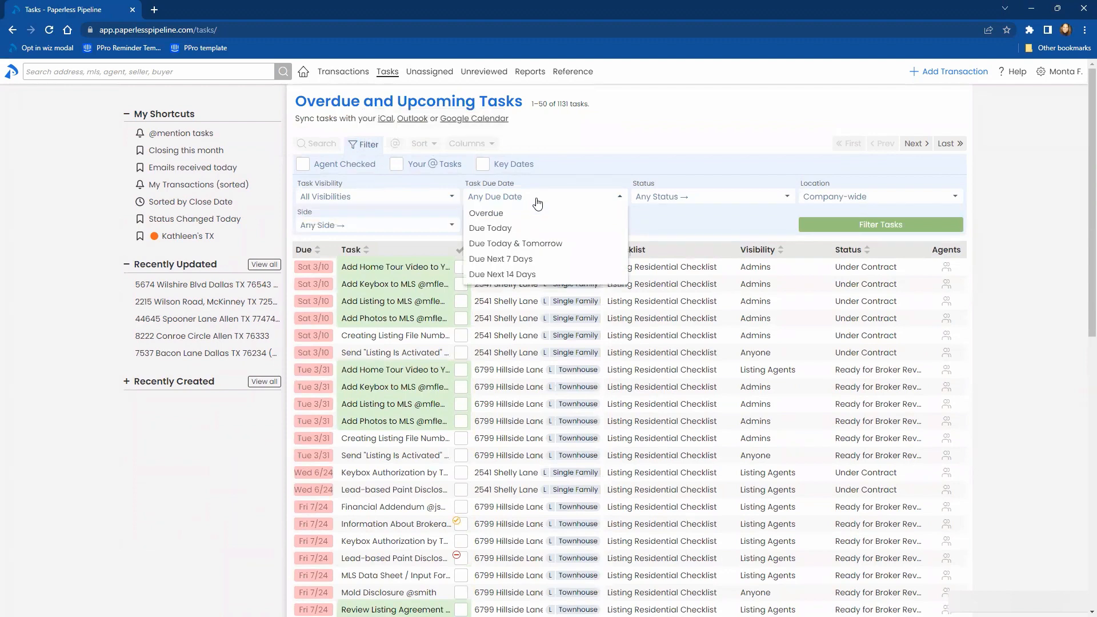
pyautogui.click(610, 160)
# - Look at the filters offered for unassigned docs and for unreviewed docs
pyautogui.click(418, 73)
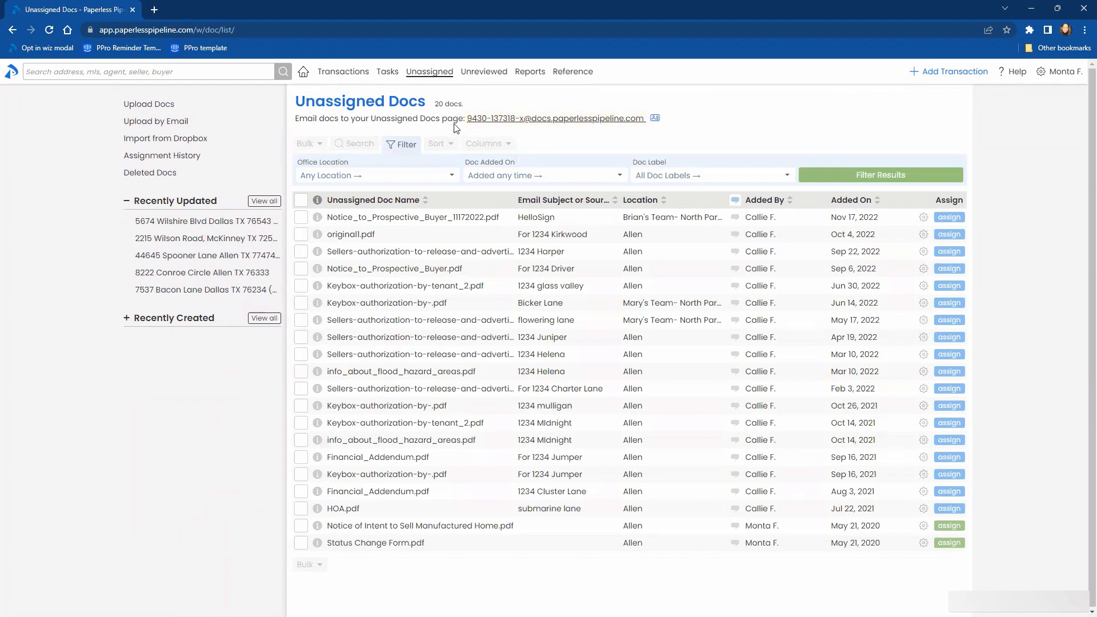
pyautogui.click(482, 74)
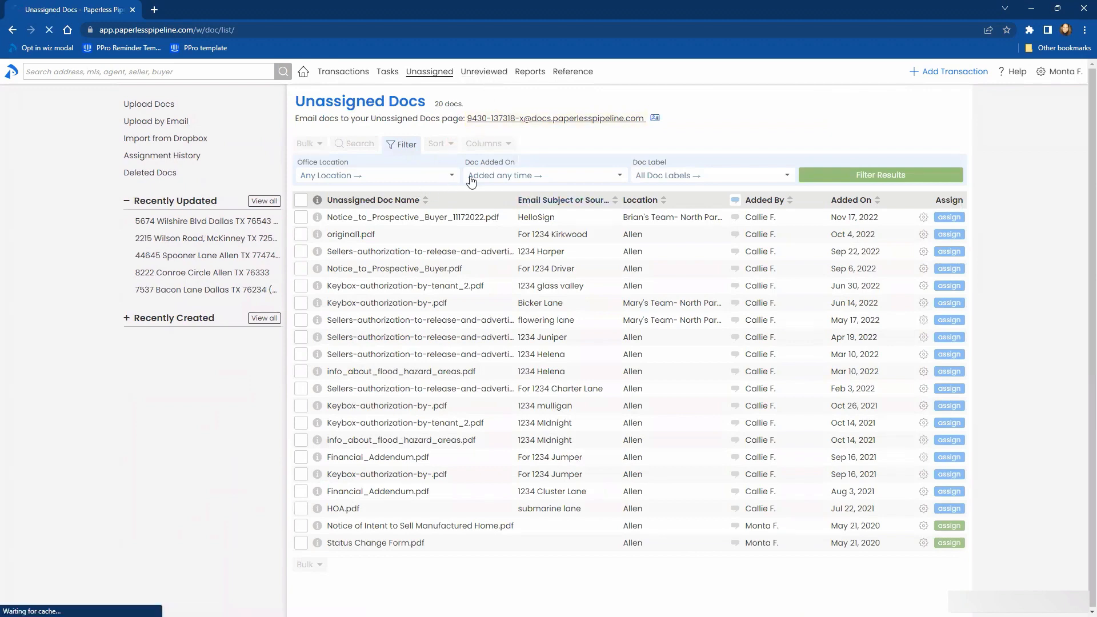
pyautogui.click(363, 145)
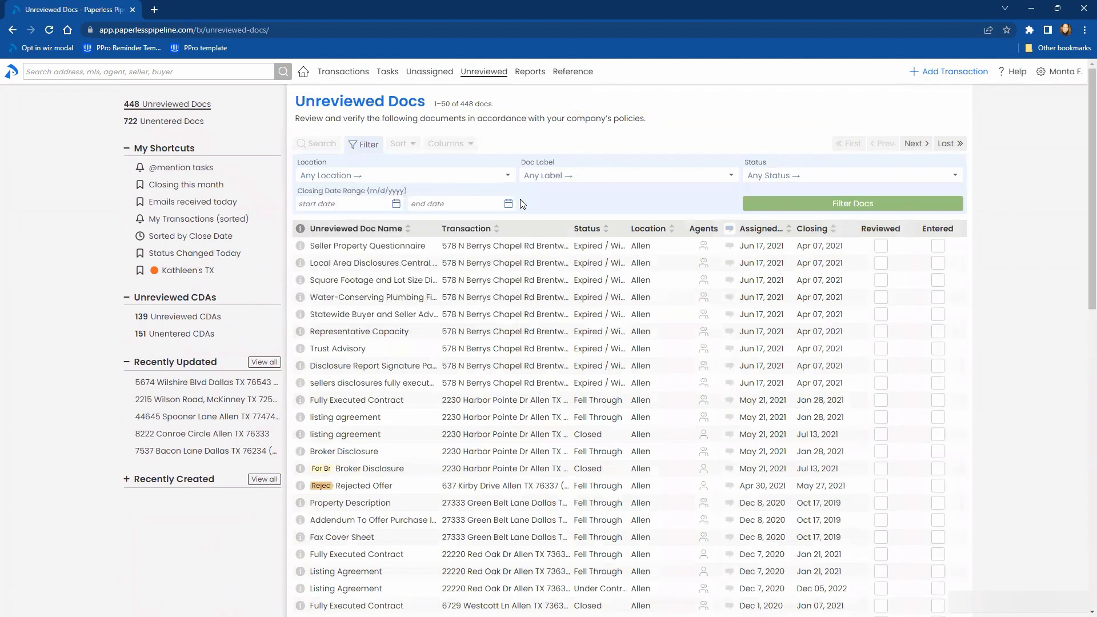
# - Return to the tasks list, narrow the visibility options with "l", and look through the status and location options
pyautogui.click(387, 73)
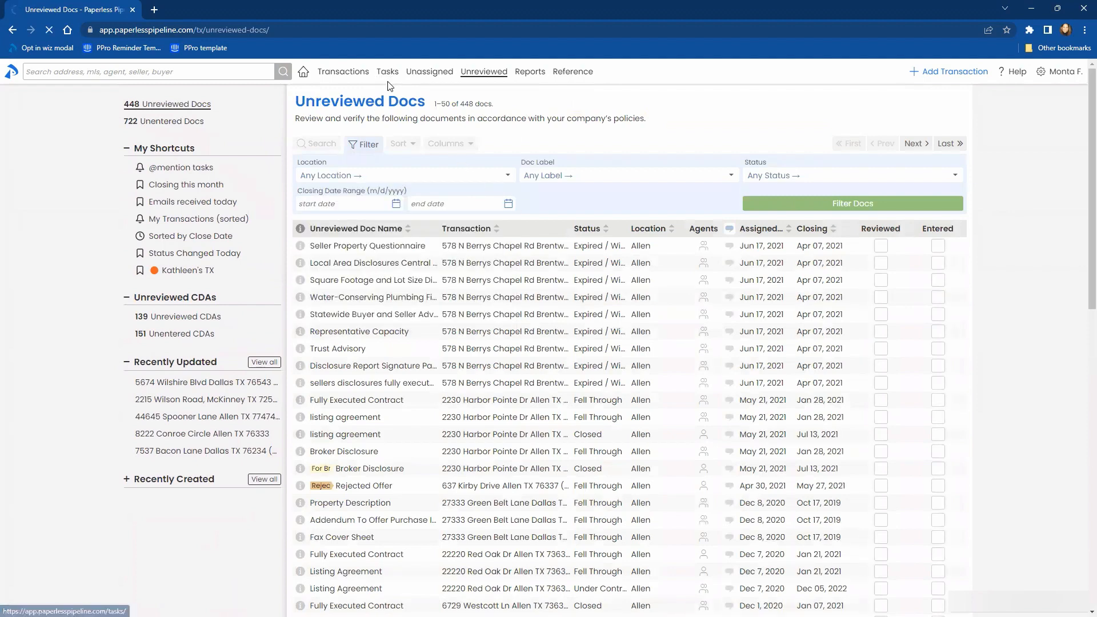
pyautogui.click(364, 198)
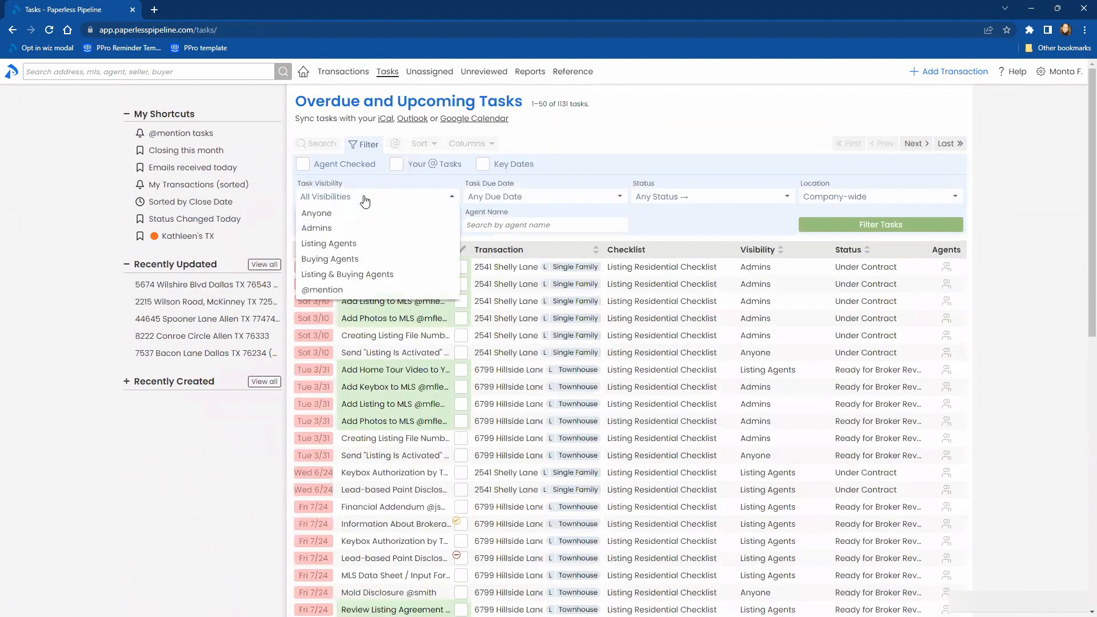
pyautogui.write('l')
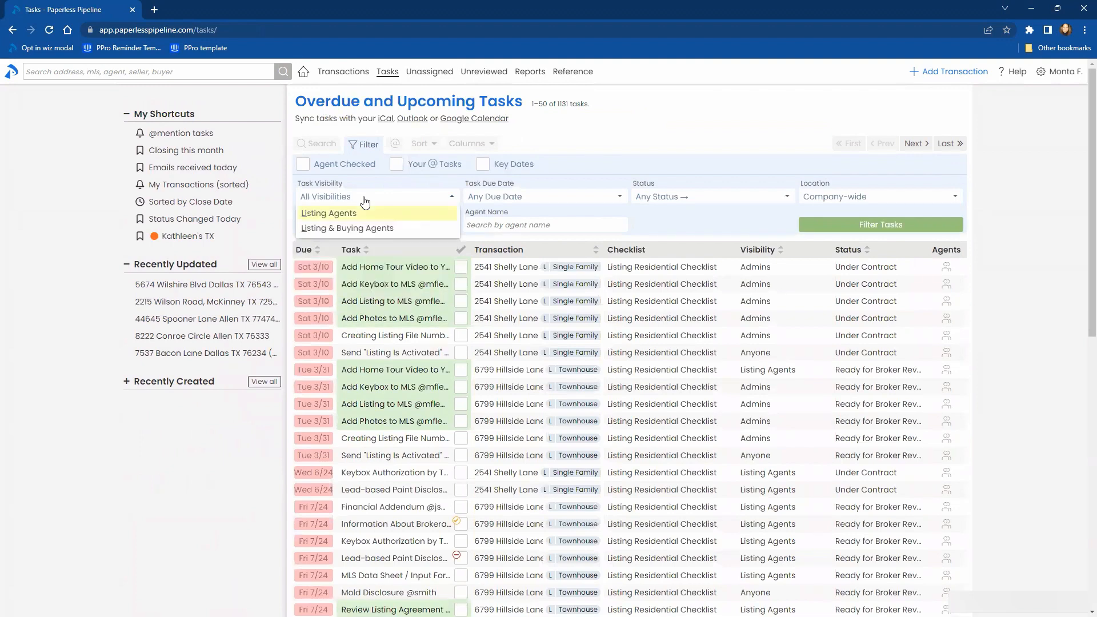
pyautogui.click(698, 196)
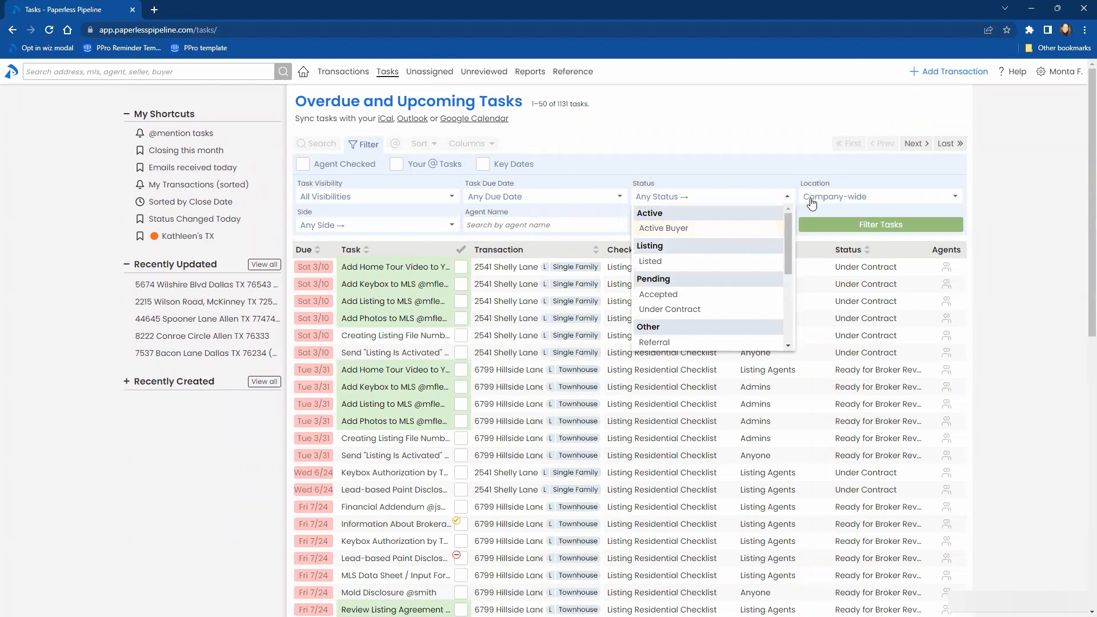
pyautogui.click(833, 199)
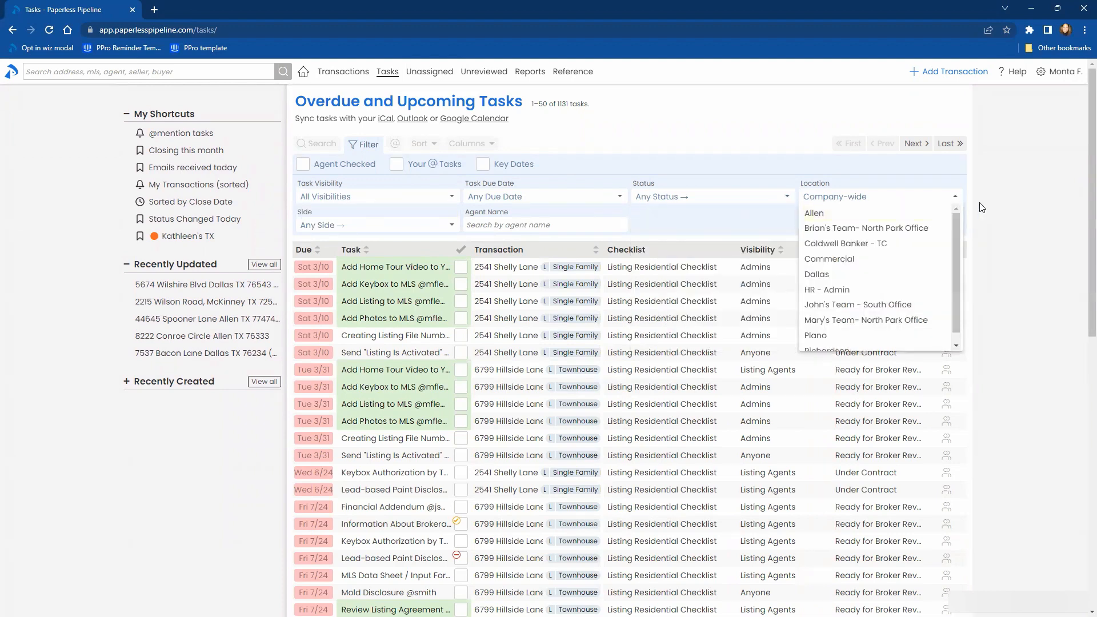
pyautogui.click(873, 184)
# - Go to the reference document upload and add the file "keybox authorization by"
pyautogui.click(572, 72)
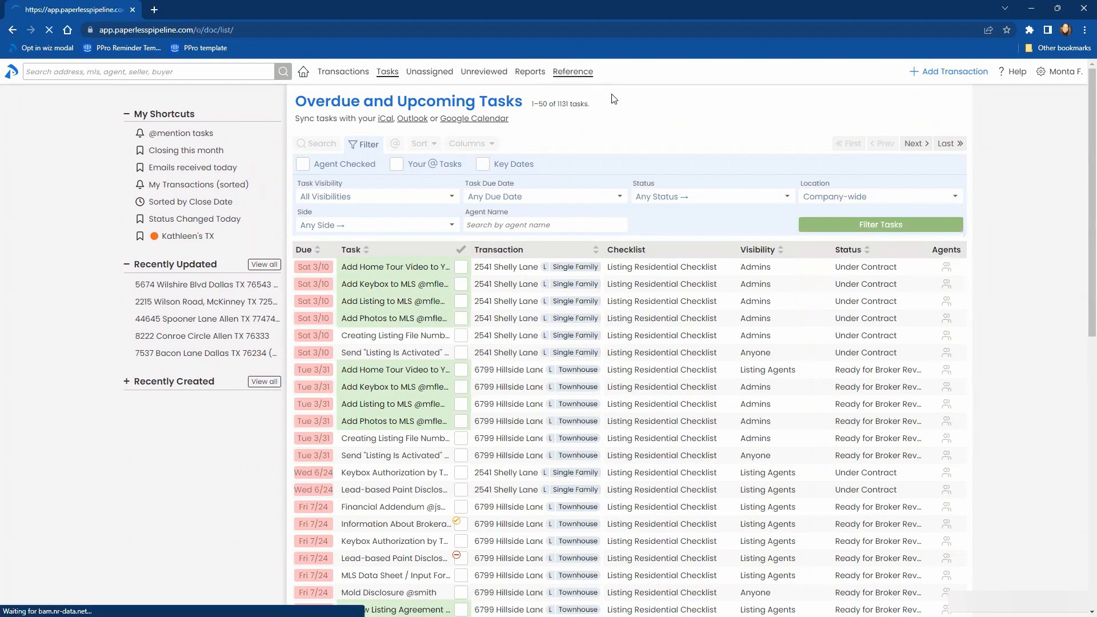
pyautogui.click(492, 144)
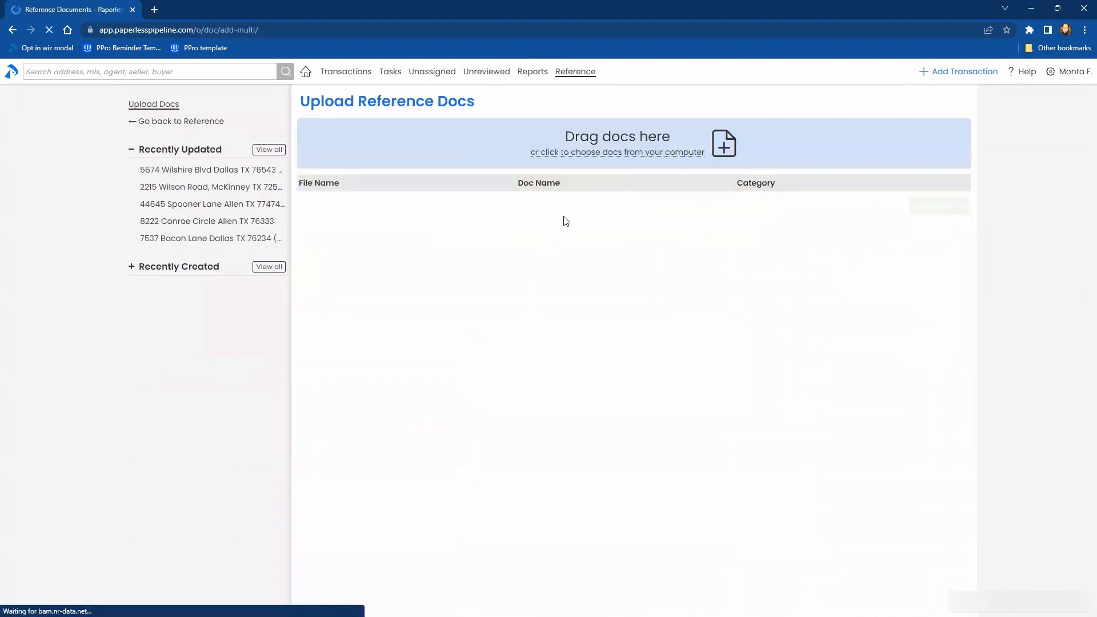
pyautogui.click(564, 165)
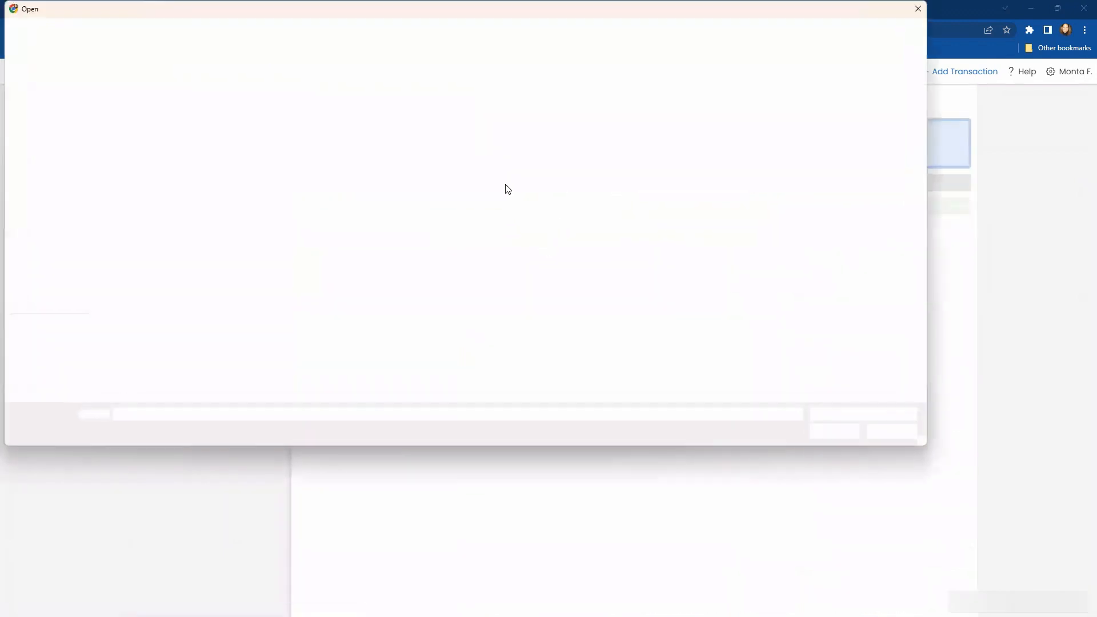
pyautogui.click(194, 128)
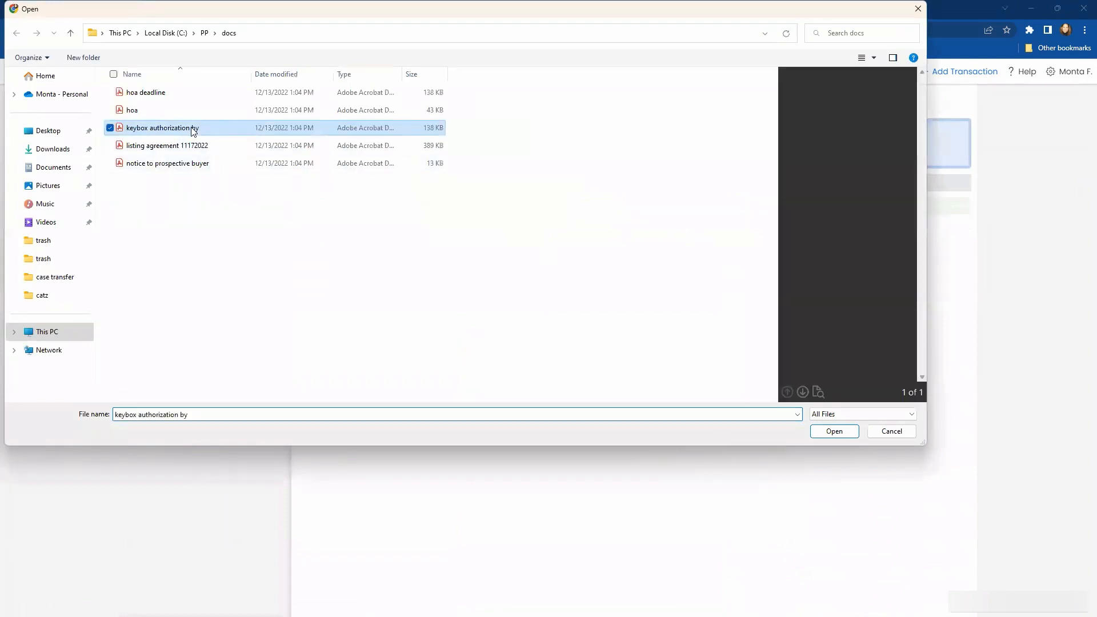
pyautogui.click(834, 431)
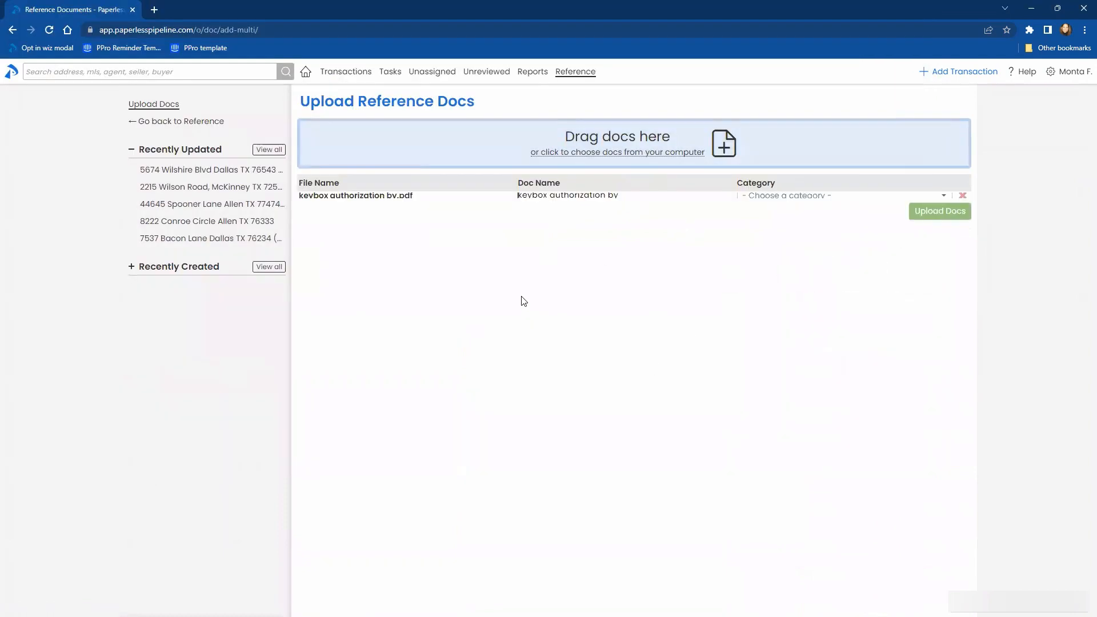
# - Filter the category options for the keybox authorization document with "mi"
pyautogui.click(762, 202)
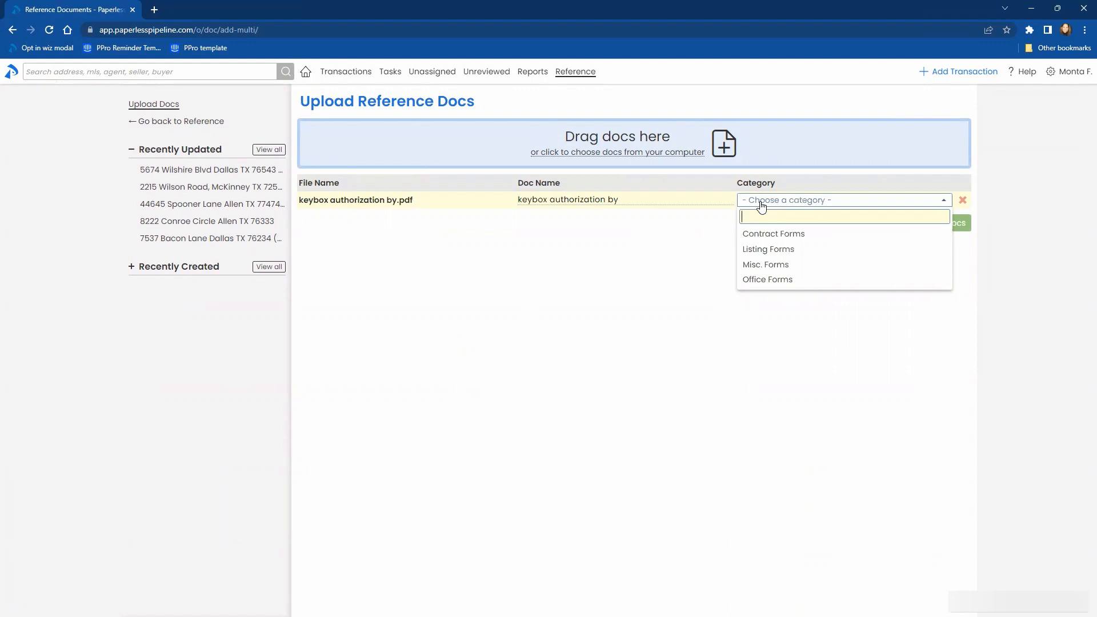
pyautogui.write('mi')
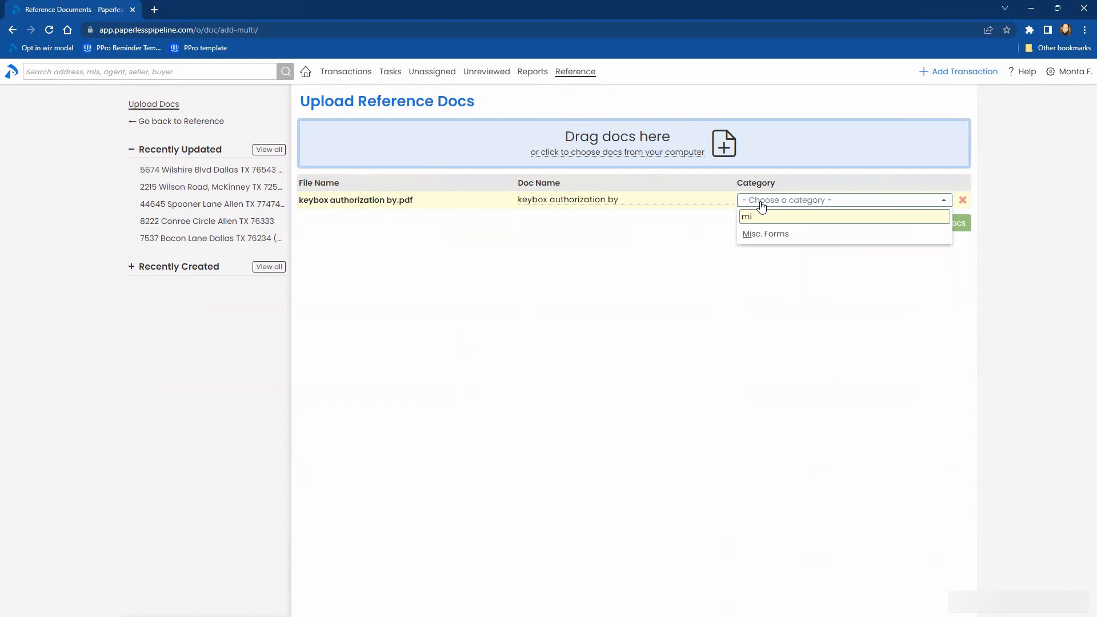
pyautogui.click(772, 331)
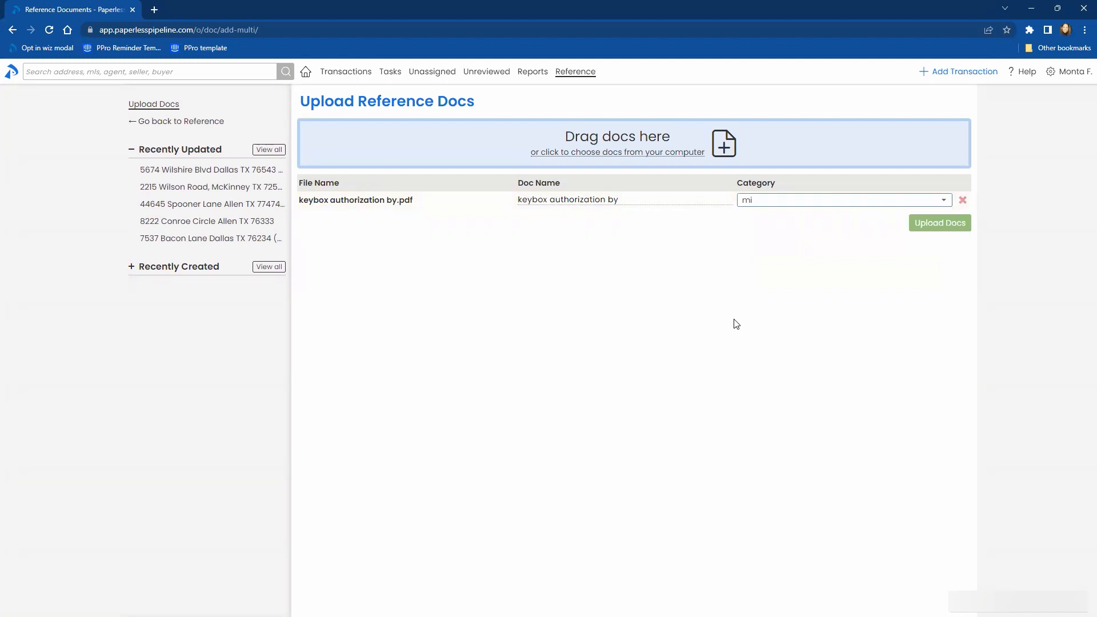
# - Start a new transaction and fill in its property address and MLS or transaction number
pyautogui.click(956, 72)
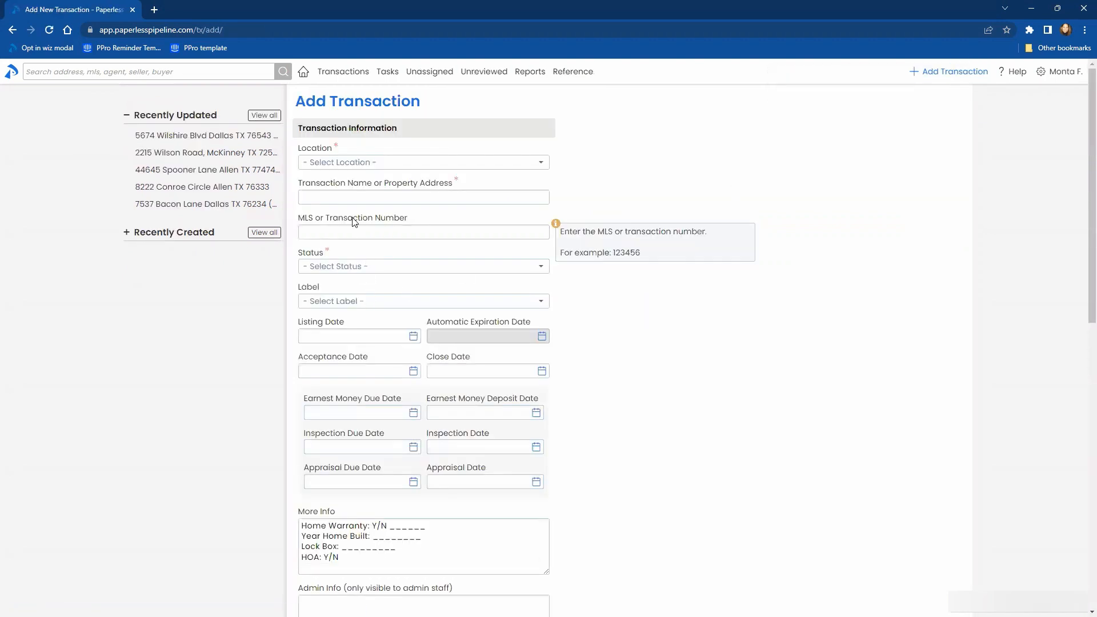
pyautogui.click(330, 197)
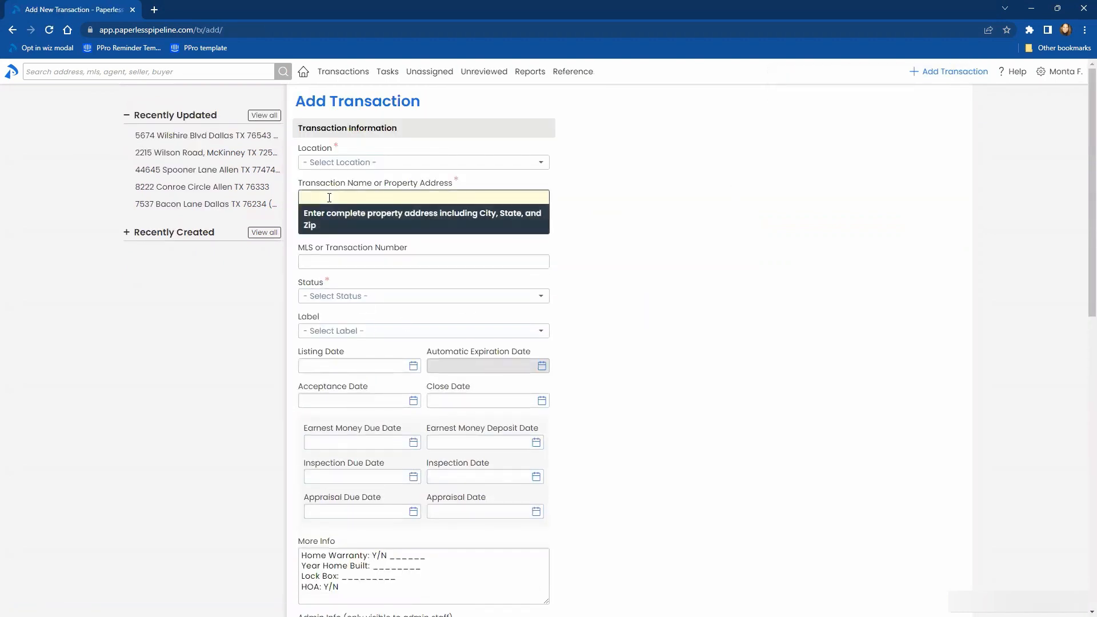
pyautogui.write('1234 main st')
pyautogui.click(372, 261)
pyautogui.write('1331')
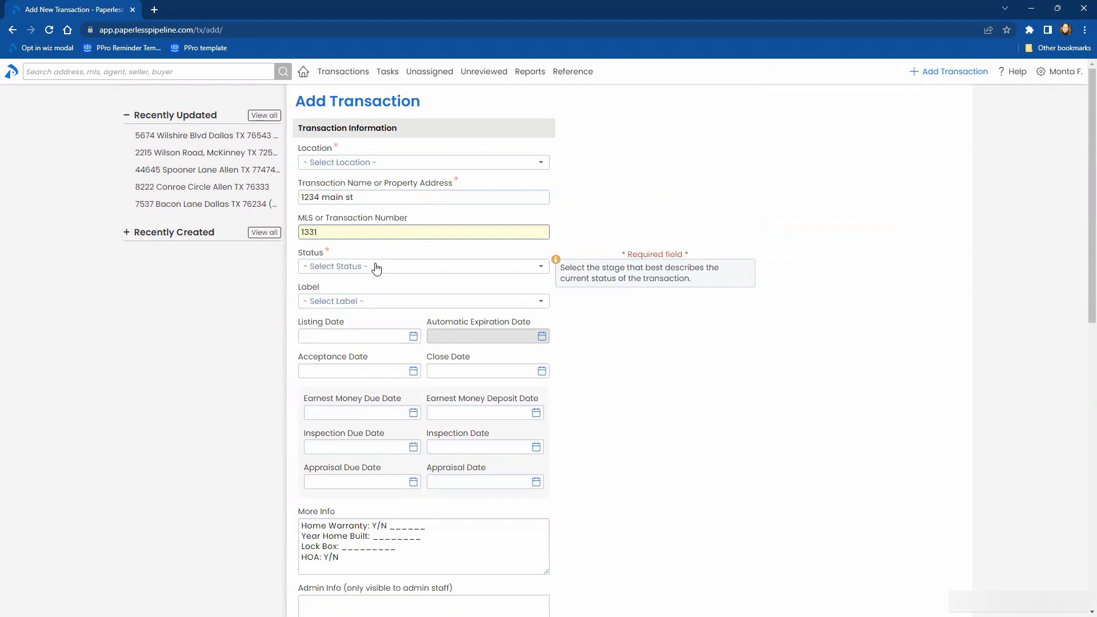
# - Set the new transaction's status to Accepted and its label to Condo
pyautogui.click(376, 269)
pyautogui.write('acc')
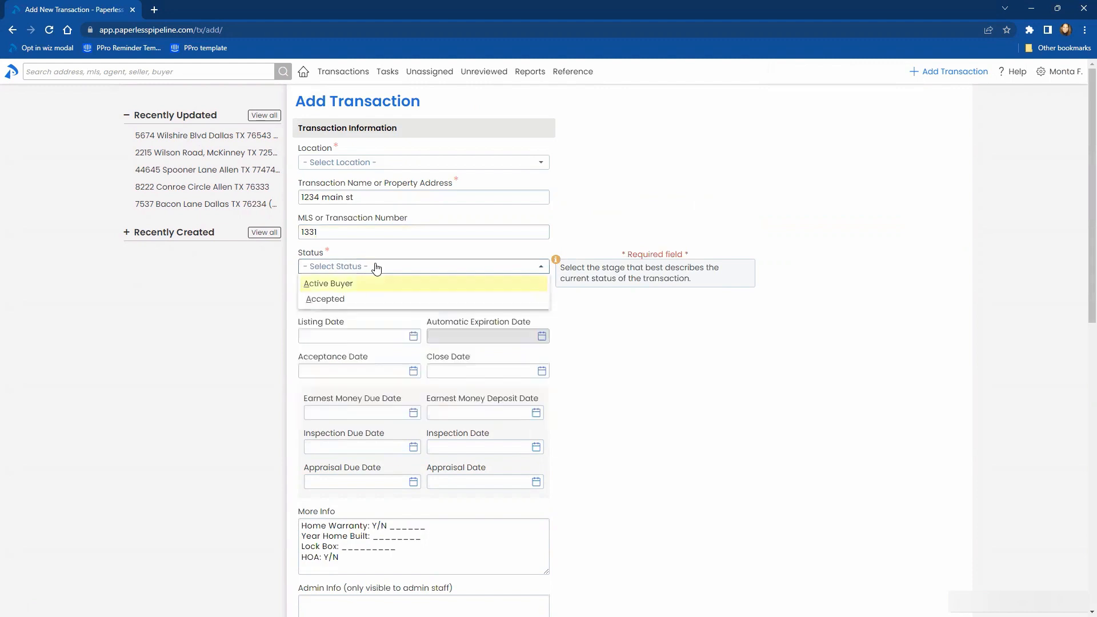
pyautogui.press('Return')
pyautogui.press('Tab')
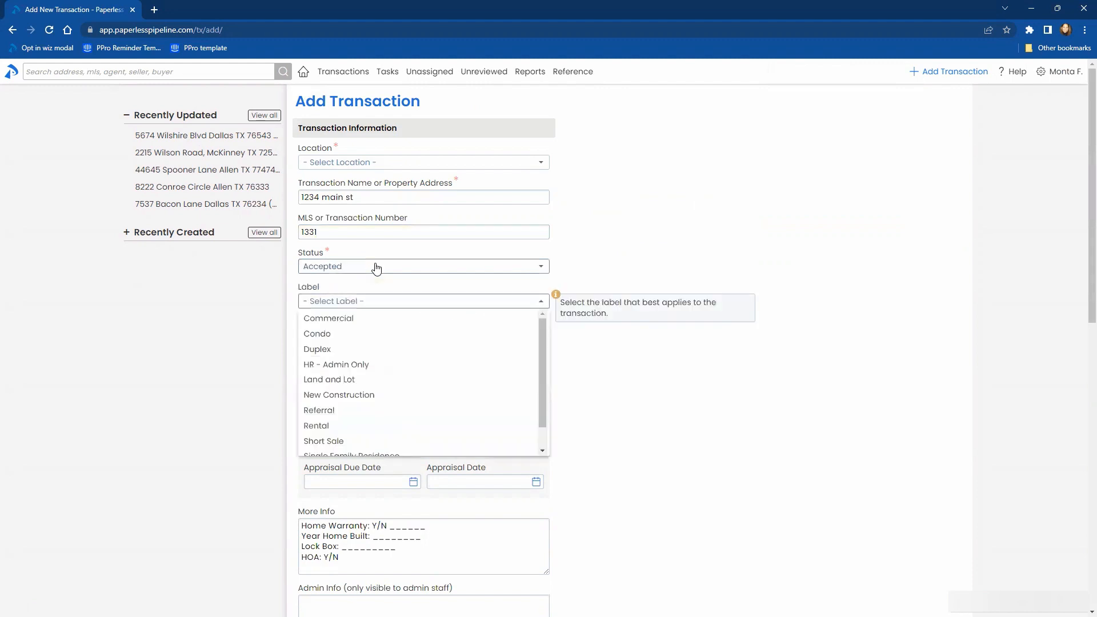
pyautogui.write('con')
pyautogui.press('Return')
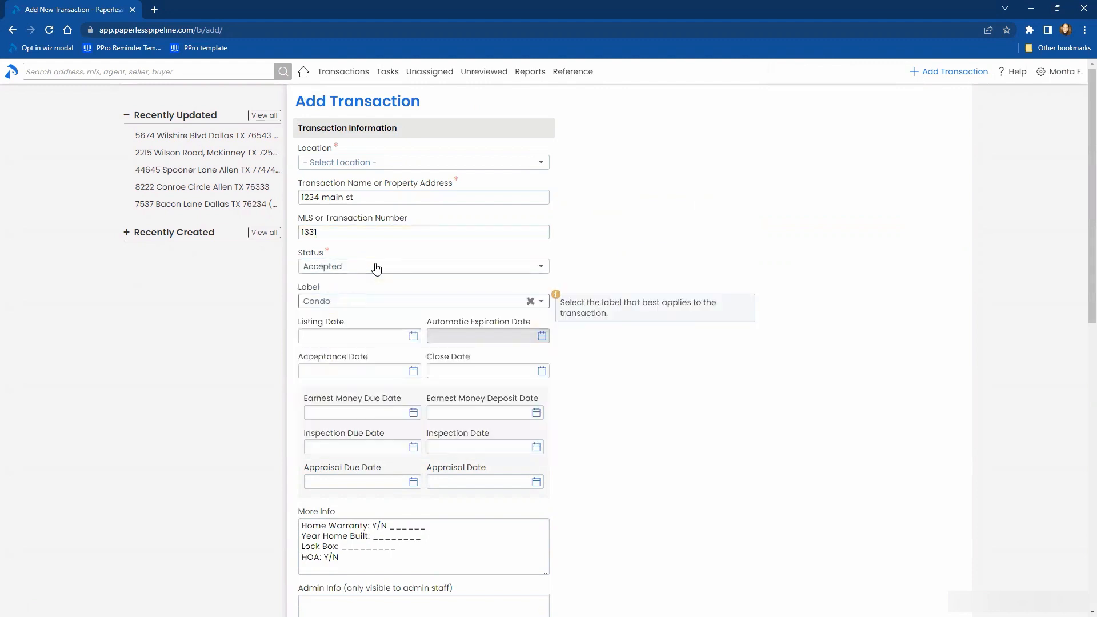
pyautogui.press('Tab')
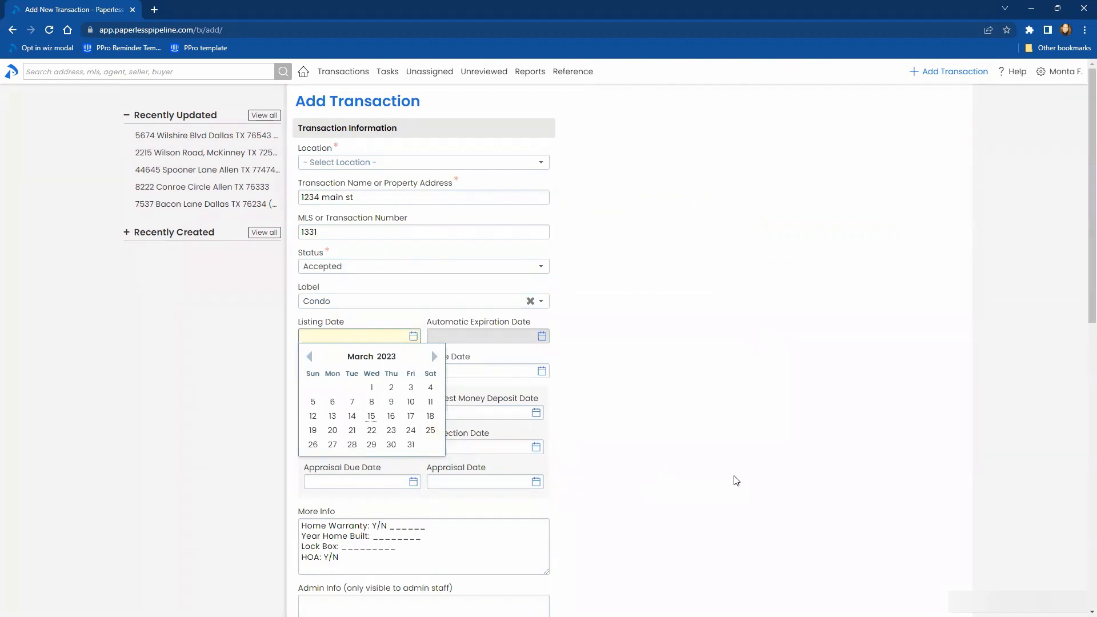
pyautogui.click(753, 416)
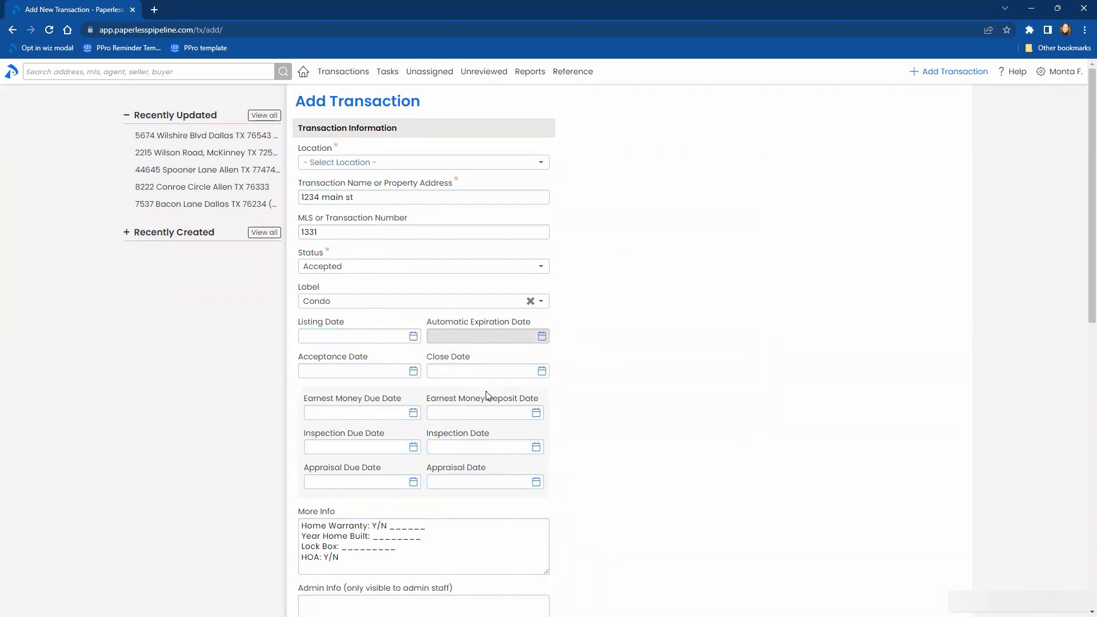
# - Look through the status options and the label options of the new transaction
pyautogui.click(449, 273)
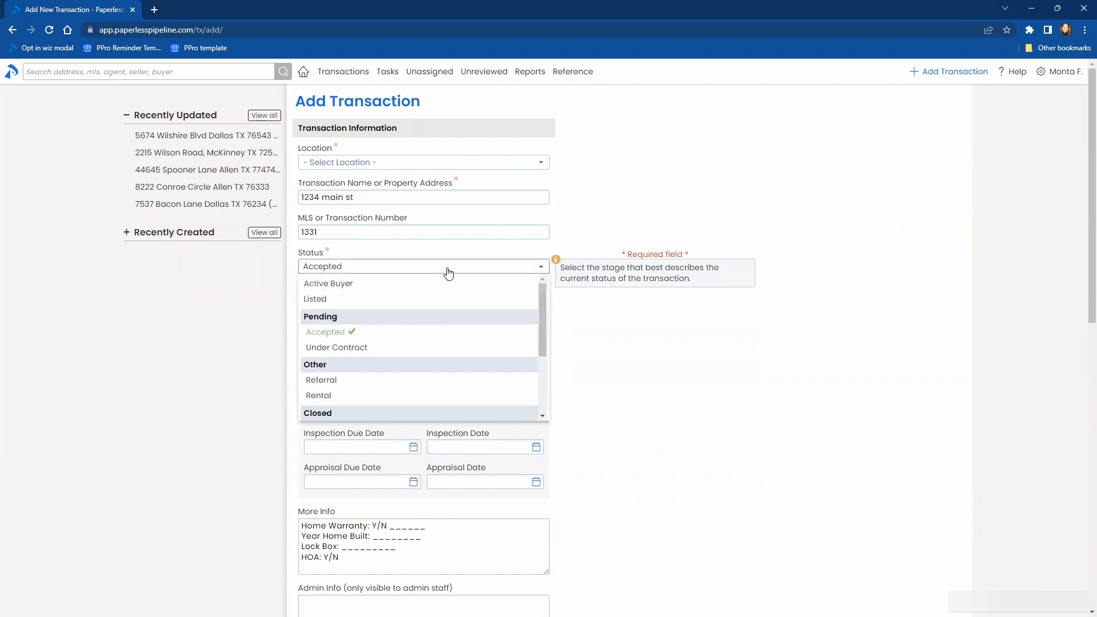
pyautogui.click(782, 396)
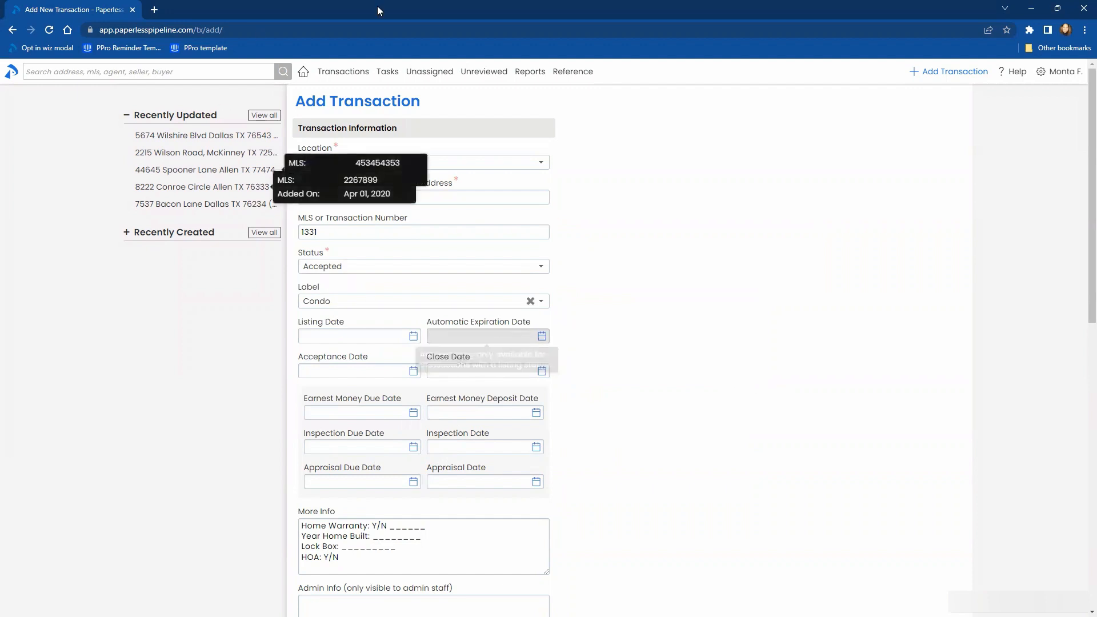
pyautogui.click(422, 300)
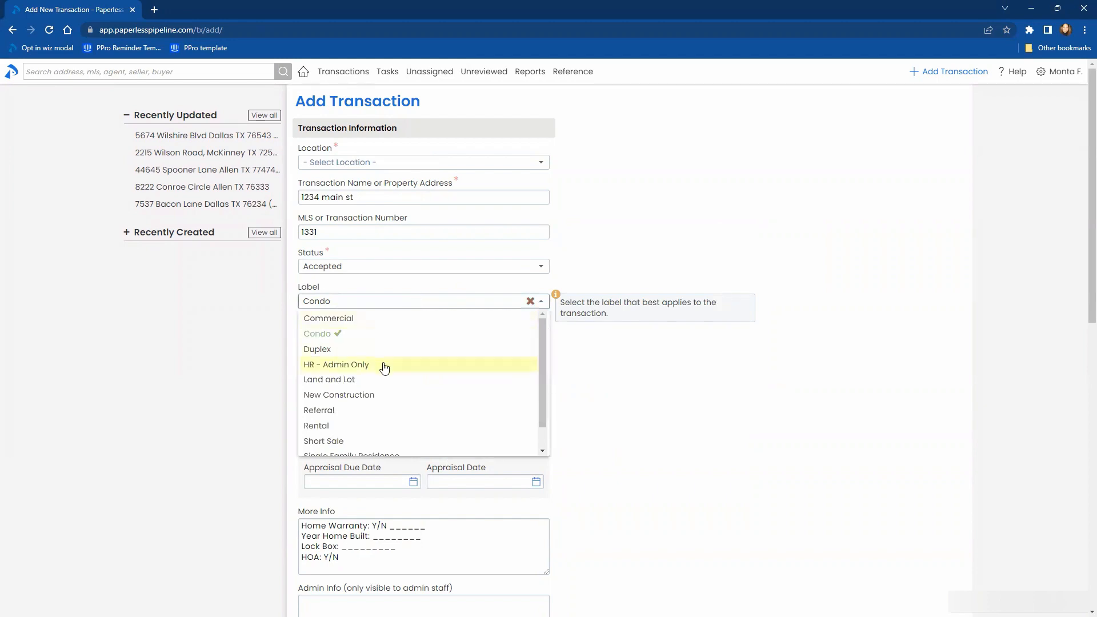
pyautogui.click(884, 444)
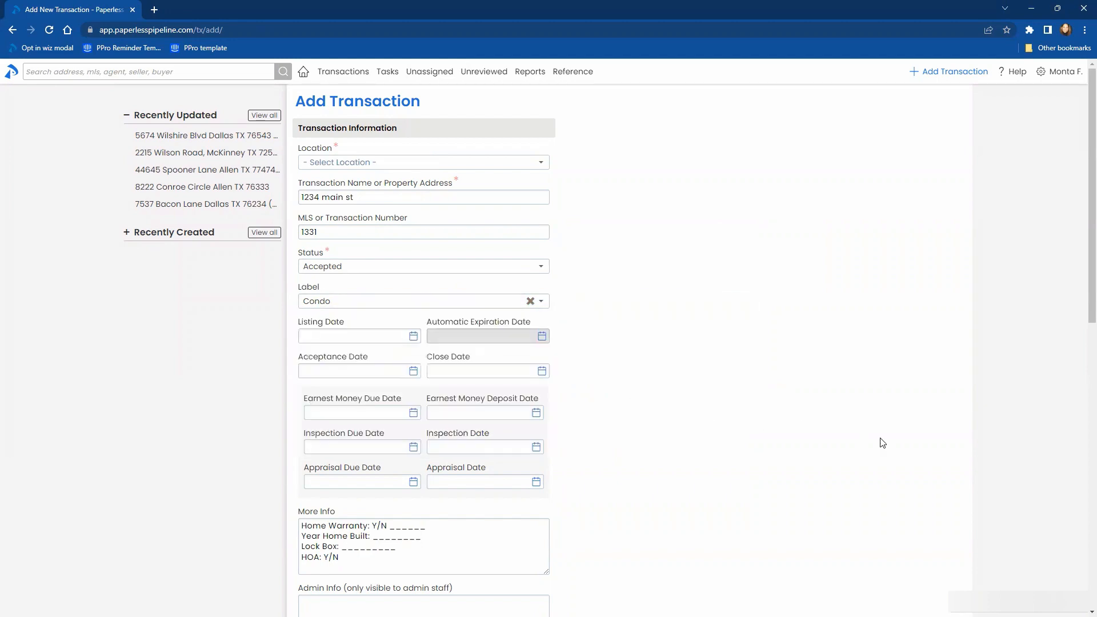
# - Set the buyer lead source of the new transaction to Newspaper Ads
pyautogui.scroll(-8, 884, 444)
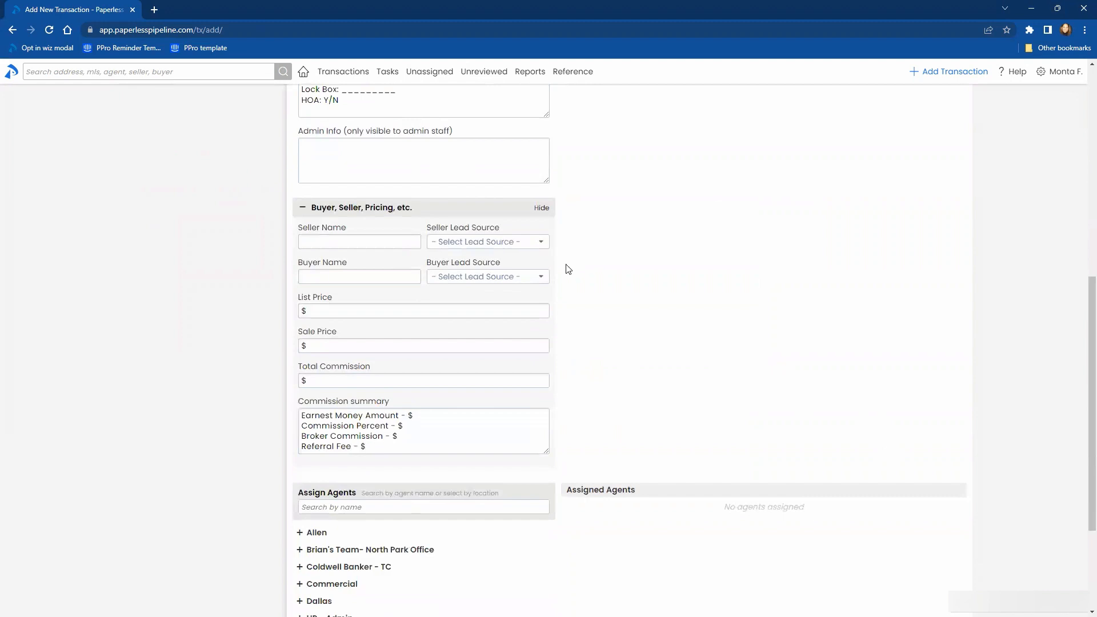
pyautogui.click(481, 276)
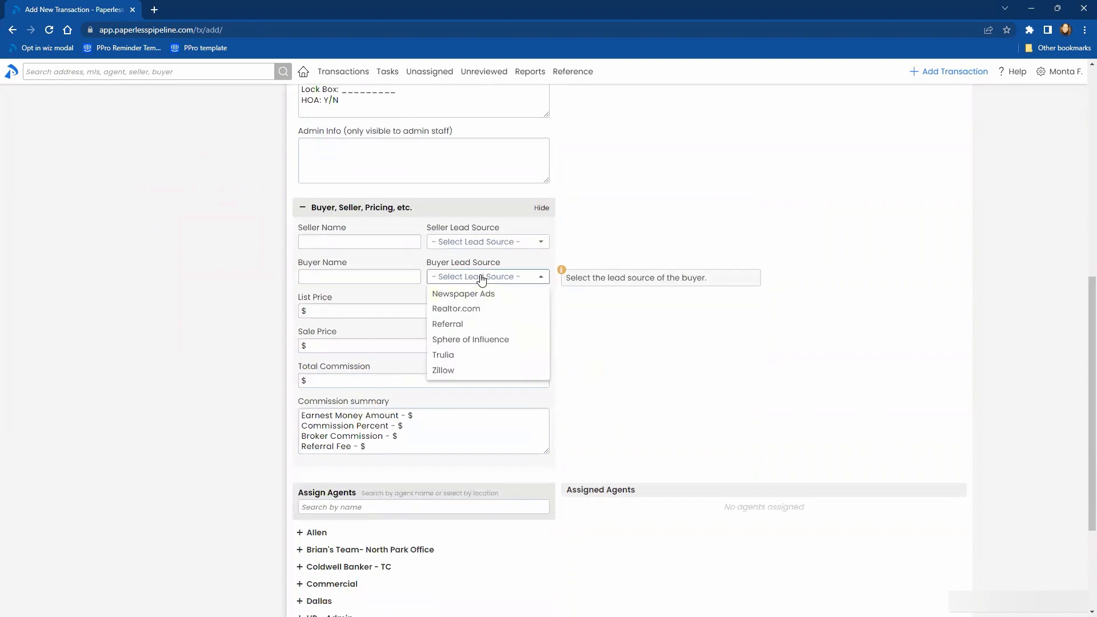
pyautogui.write('n')
pyautogui.click(485, 293)
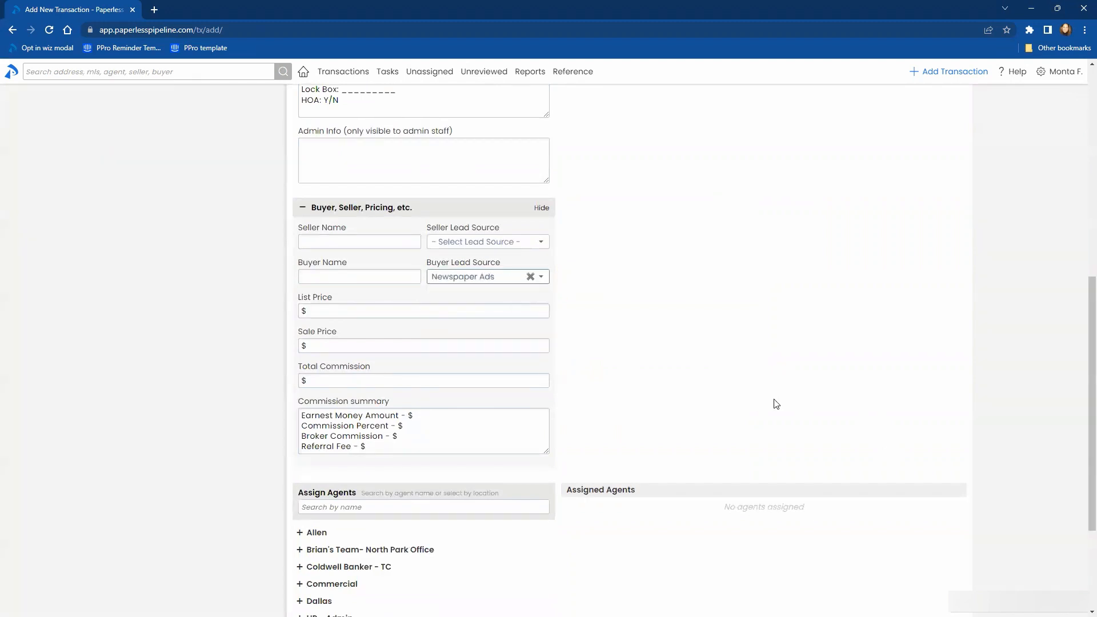
# - Search the agents that can be assigned to the transaction for "mon"
pyautogui.scroll(-3, 338, 339)
pyautogui.click(342, 340)
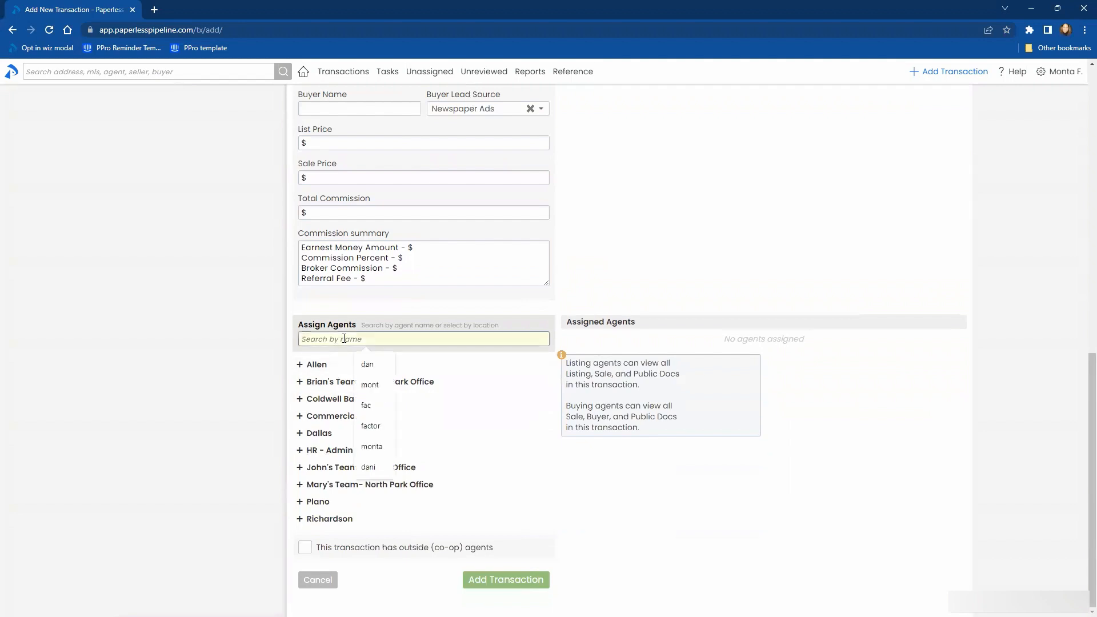
pyautogui.write('mon')
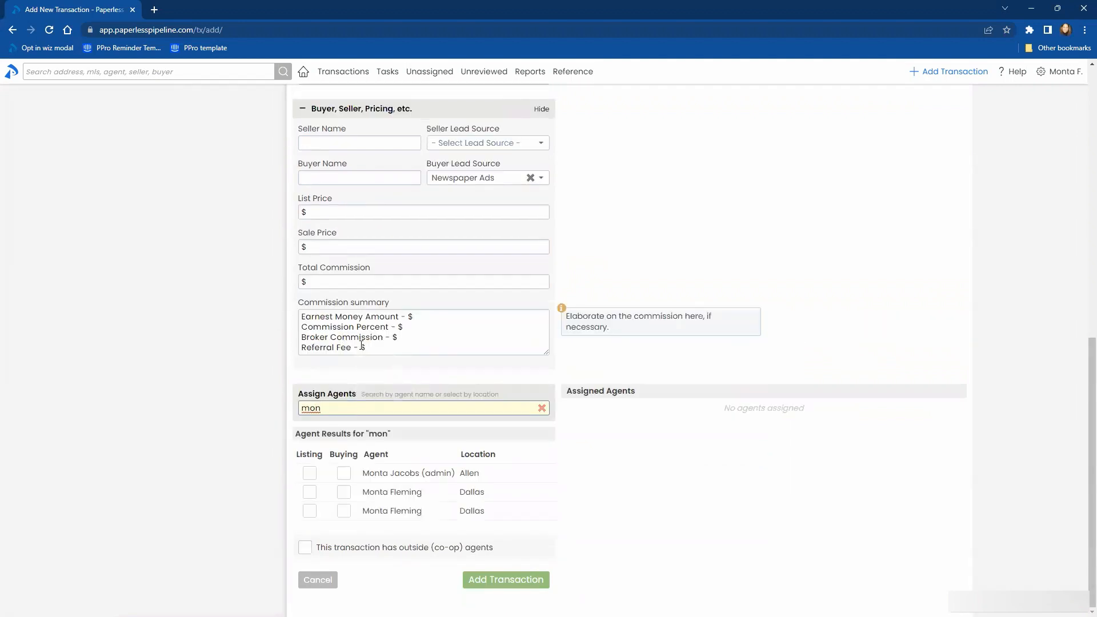
pyautogui.click(915, 509)
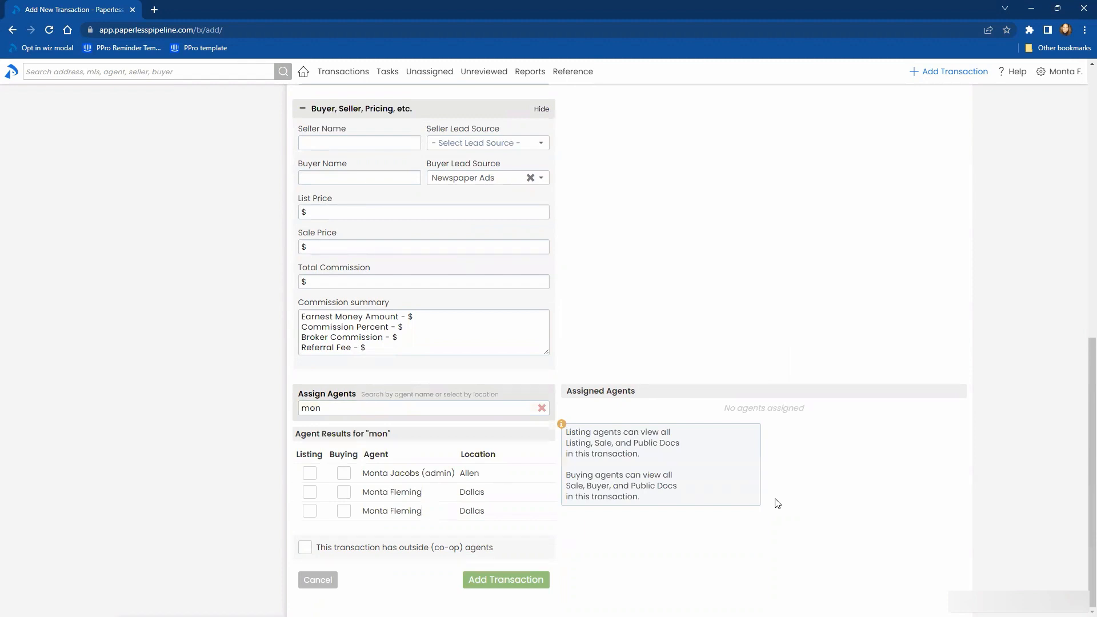
# - Discard the unsaved transaction form and preview the Listing Agreement in the $2,375,000 Pending Inspection transaction
pyautogui.click(328, 73)
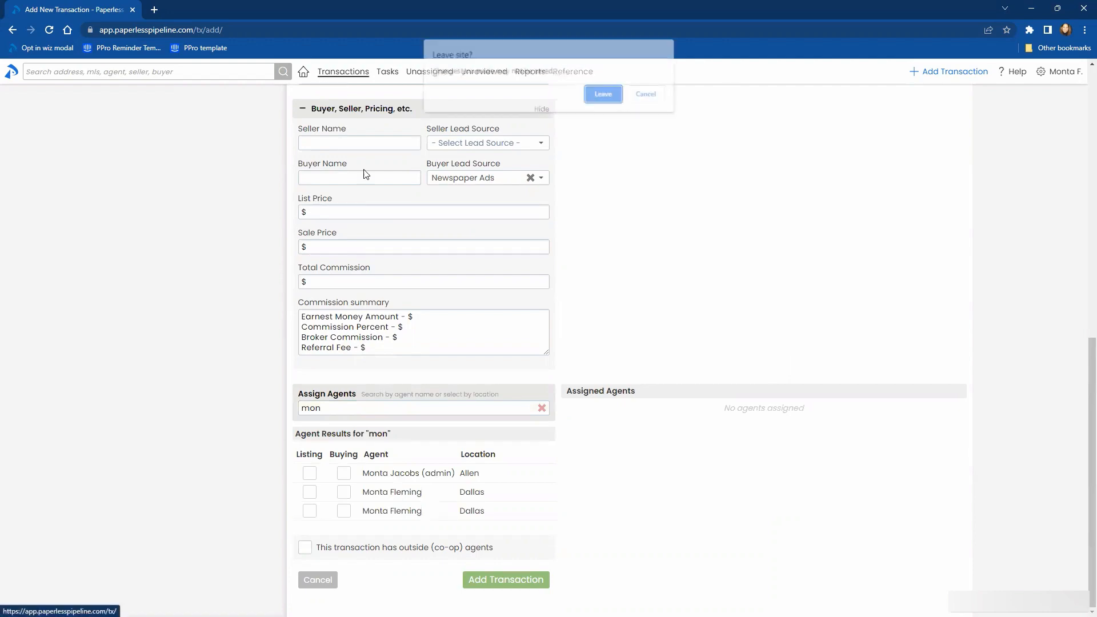
pyautogui.click(601, 93)
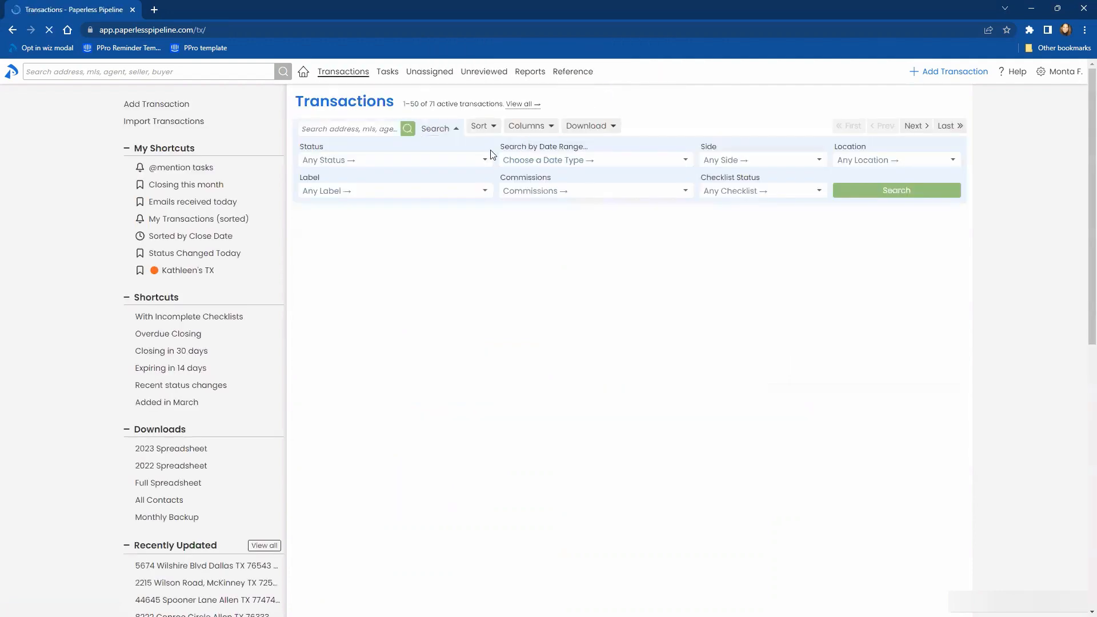
pyautogui.click(357, 252)
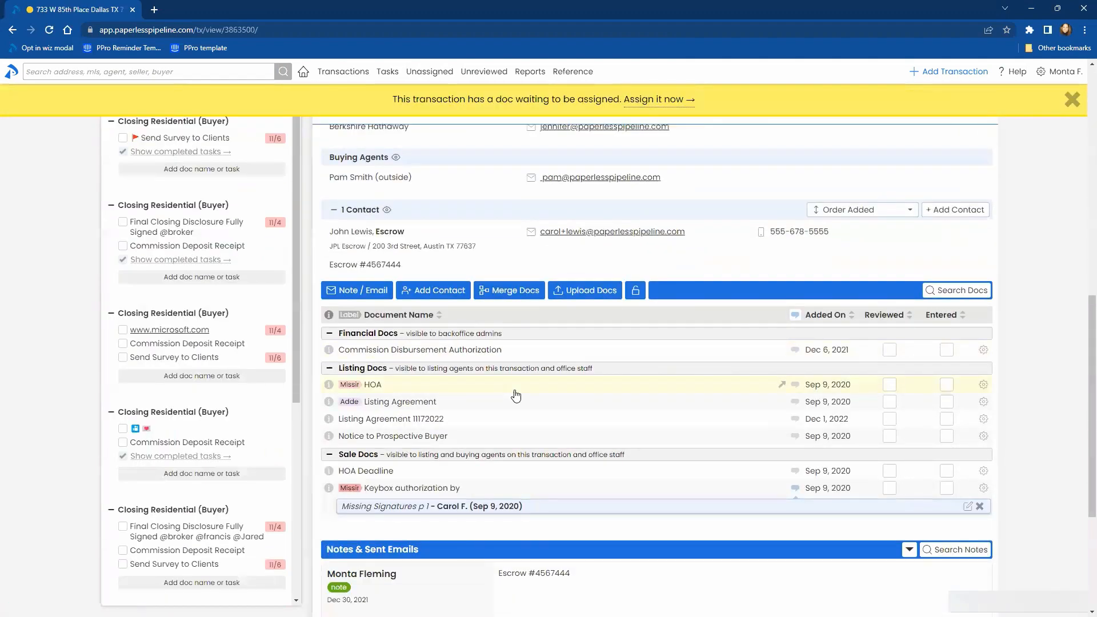
pyautogui.click(377, 403)
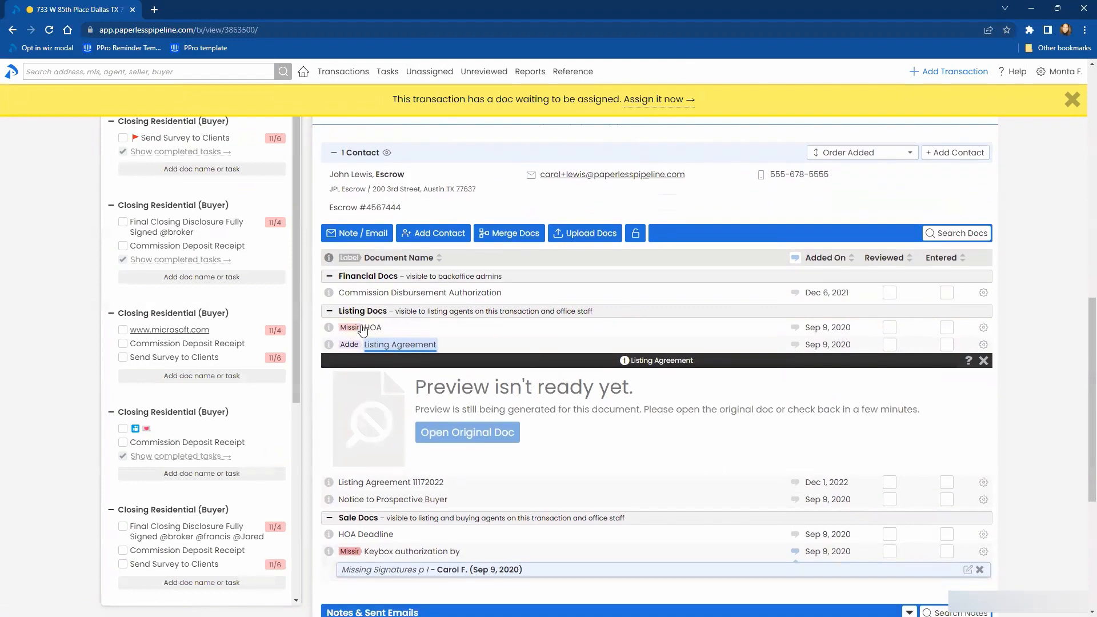
# - Open the $467,000 Allen transaction closing Jun 17, 2021 in a new tab and preview its Seller's Property Disclosure
pyautogui.scroll(11, 363, 331)
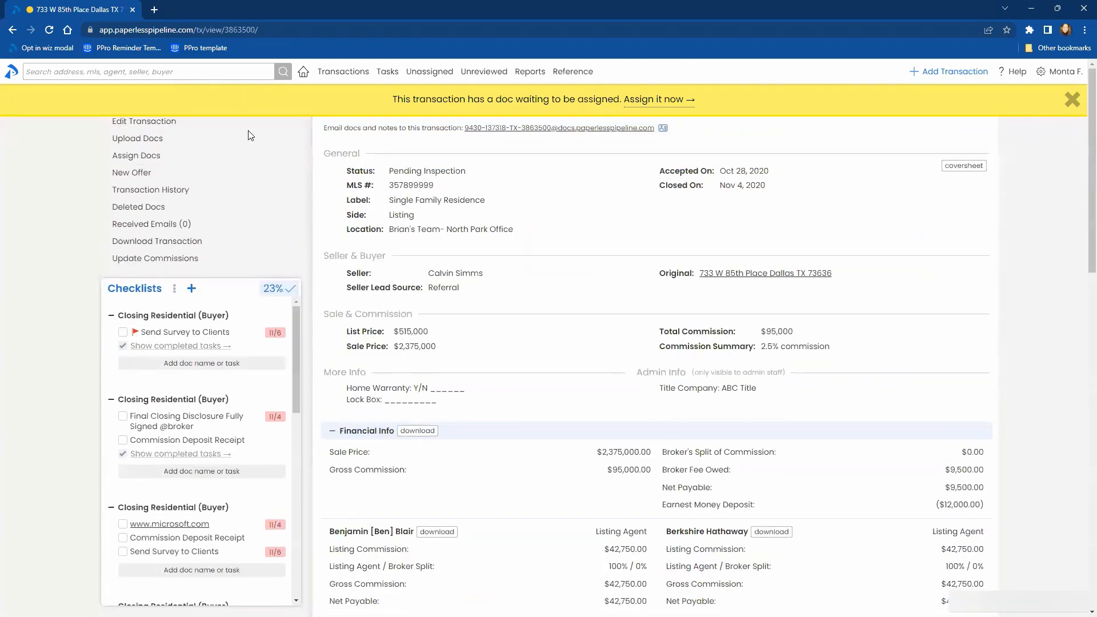
pyautogui.click(337, 71)
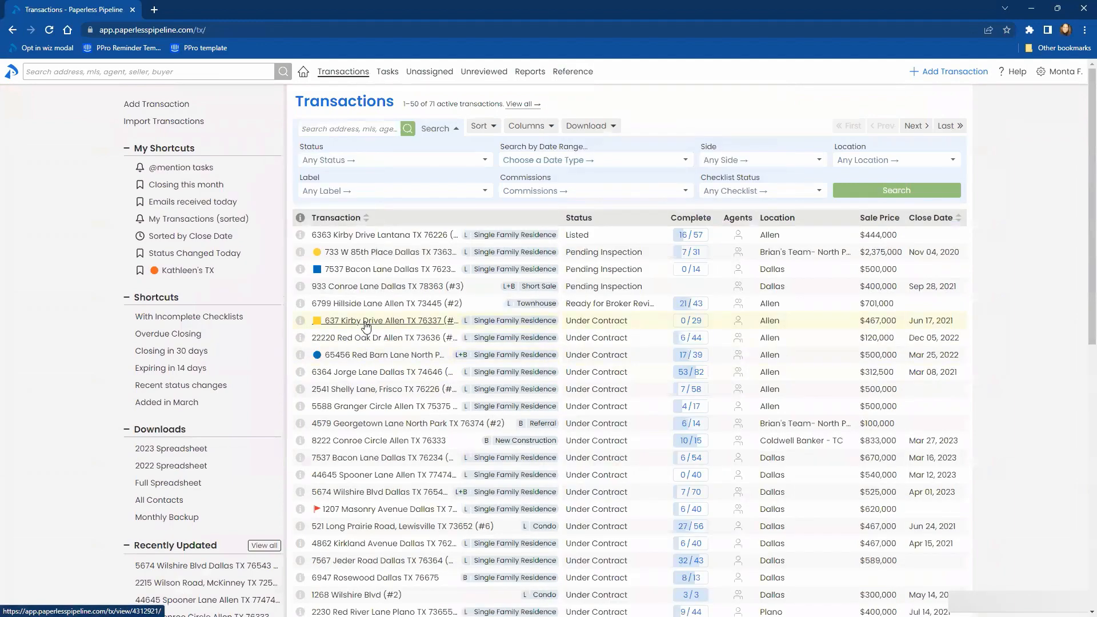
pyautogui.rightClick(366, 326)
pyautogui.click(395, 332)
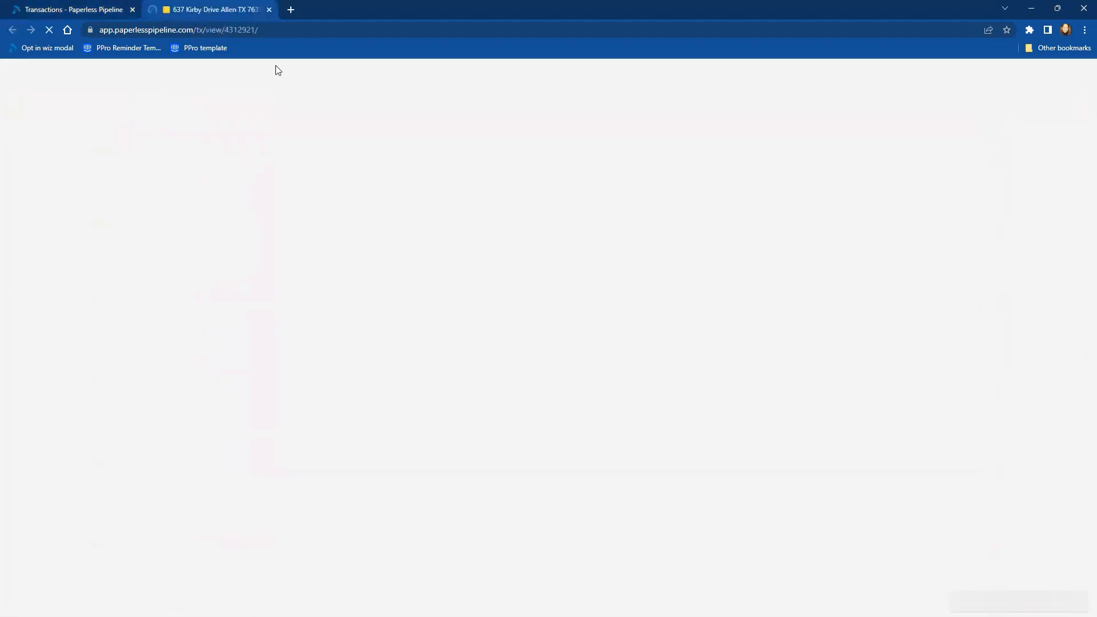
pyautogui.scroll(-10, 497, 372)
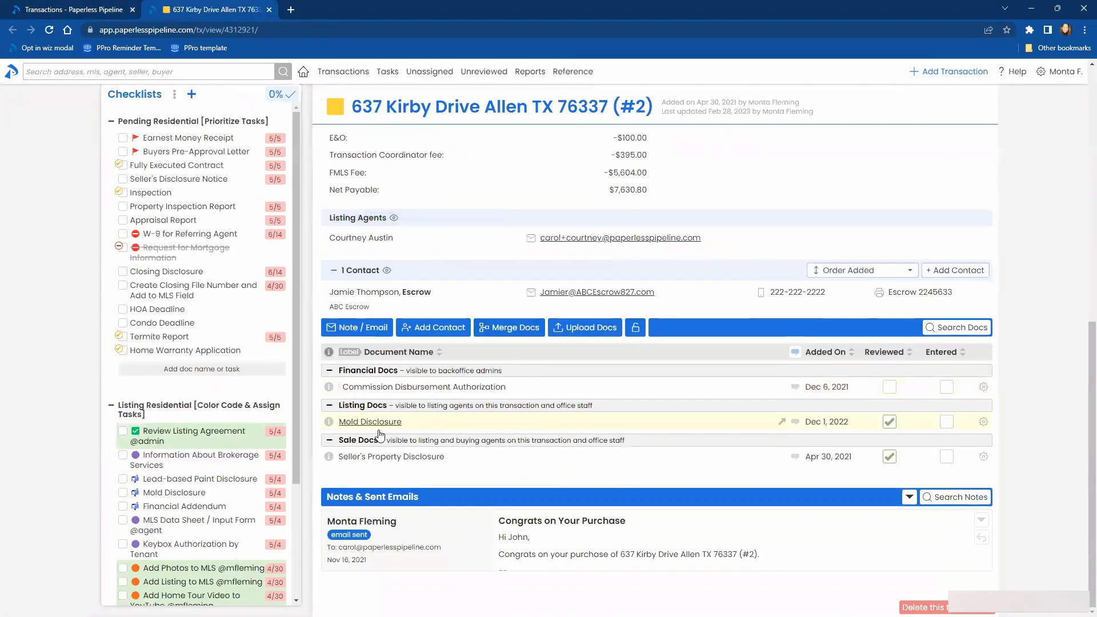
pyautogui.click(380, 456)
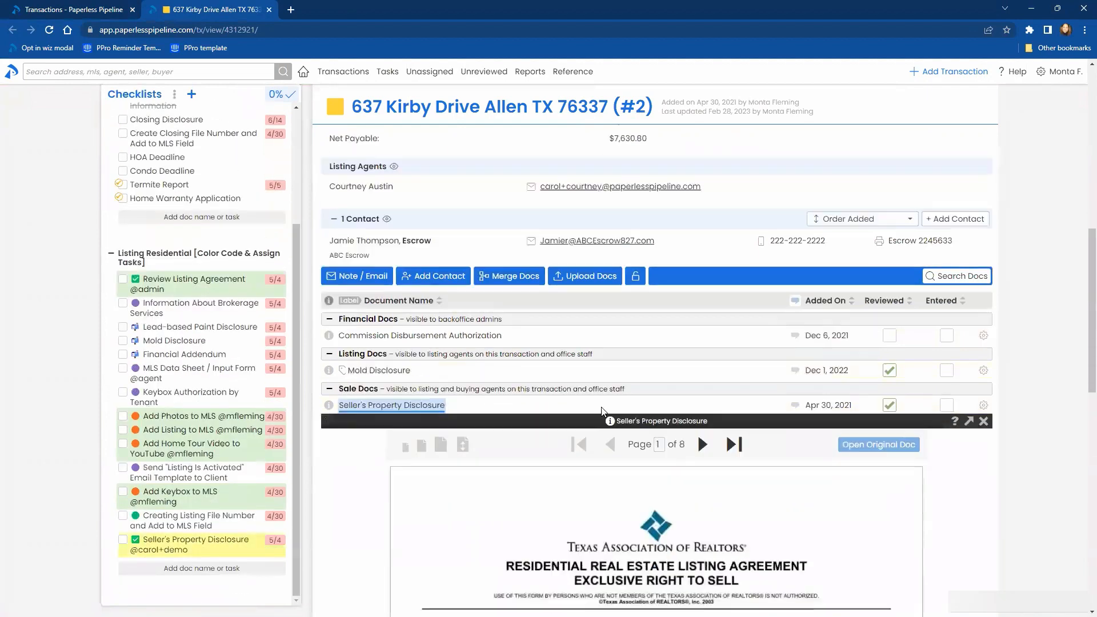
# - Page forward through the Seller's Property Disclosure preview to page 5 and return to the first page
pyautogui.scroll(-3, 602, 411)
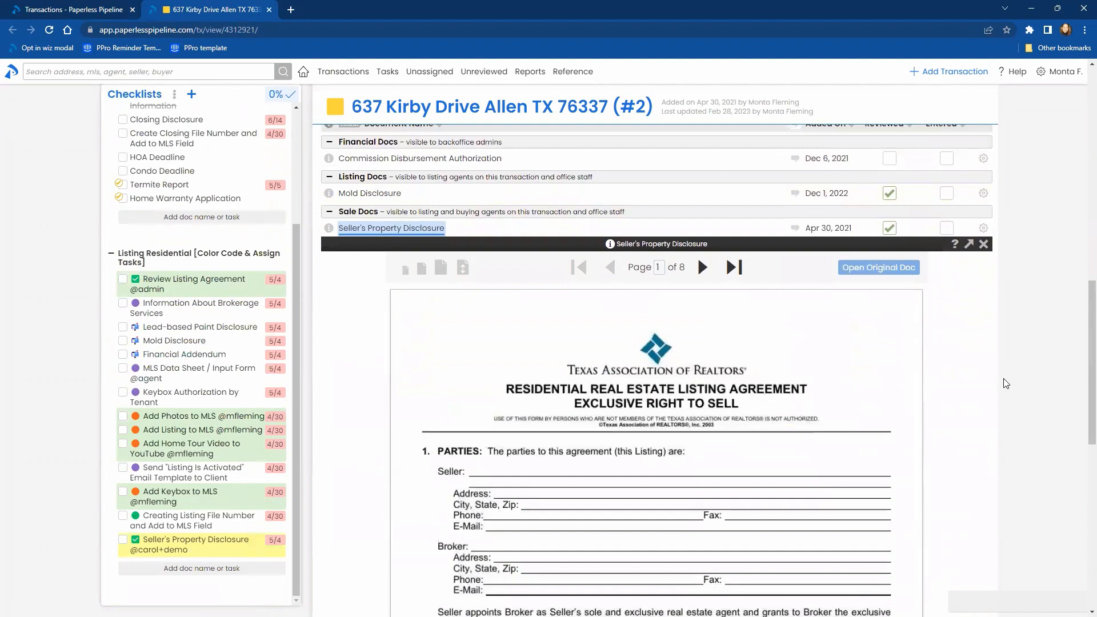
pyautogui.click(702, 268)
pyautogui.click(702, 269)
pyautogui.click(702, 268)
pyautogui.click(702, 268)
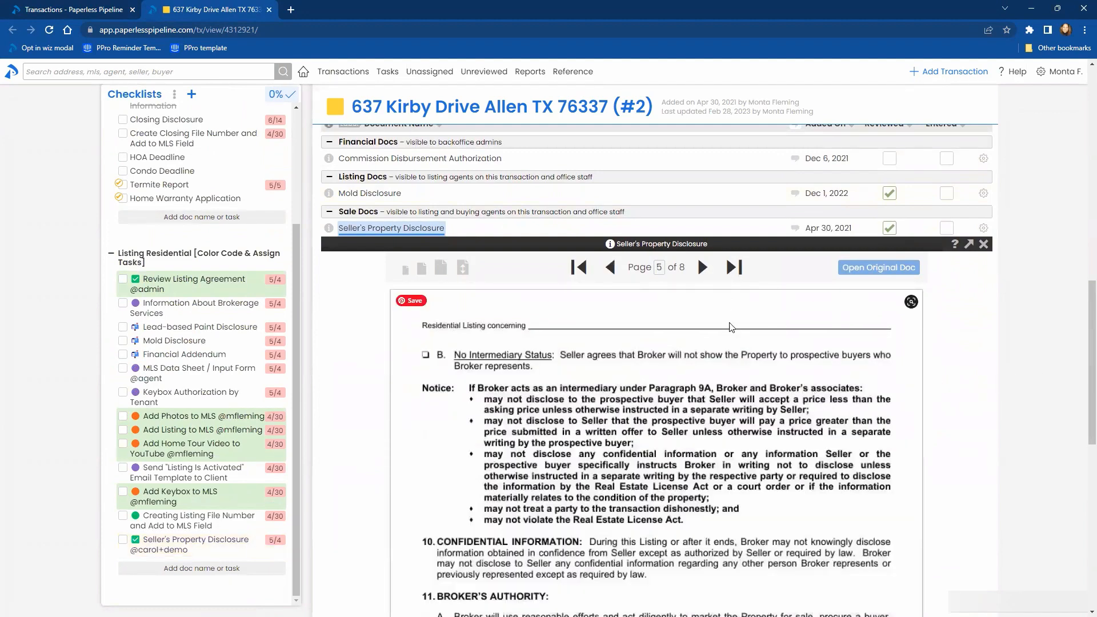
pyautogui.click(580, 269)
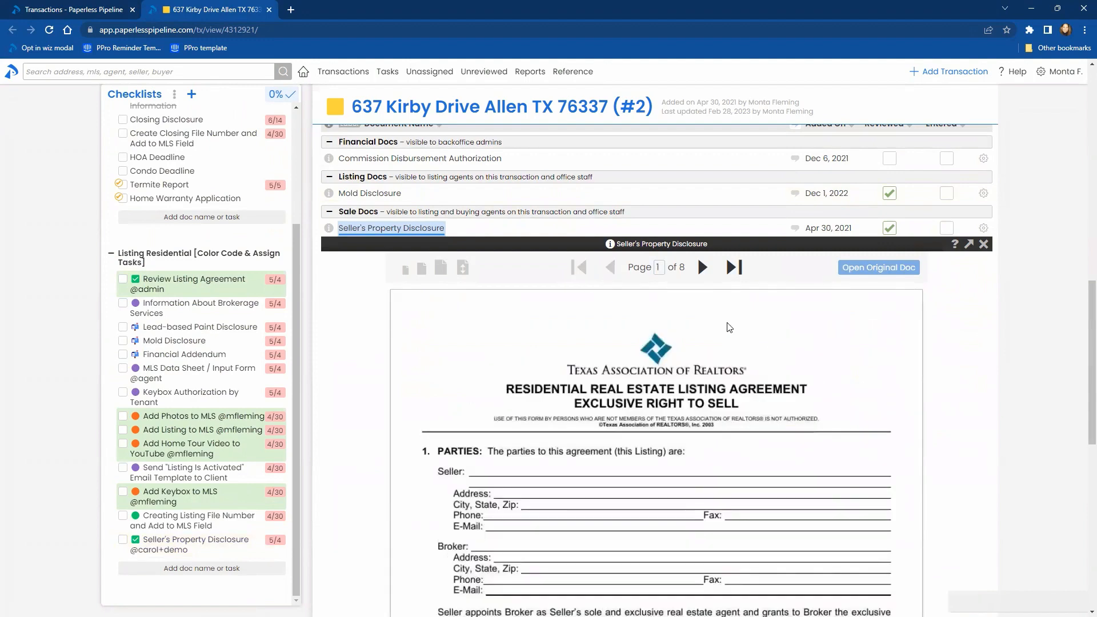
# - Page through the document preview from the first page to page 5 and back to page 3
pyautogui.press('Right')
pyautogui.press('Right')
pyautogui.press('Right')
pyautogui.press('Right')
pyautogui.press('Right')
pyautogui.press('Right')
pyautogui.press('Right')
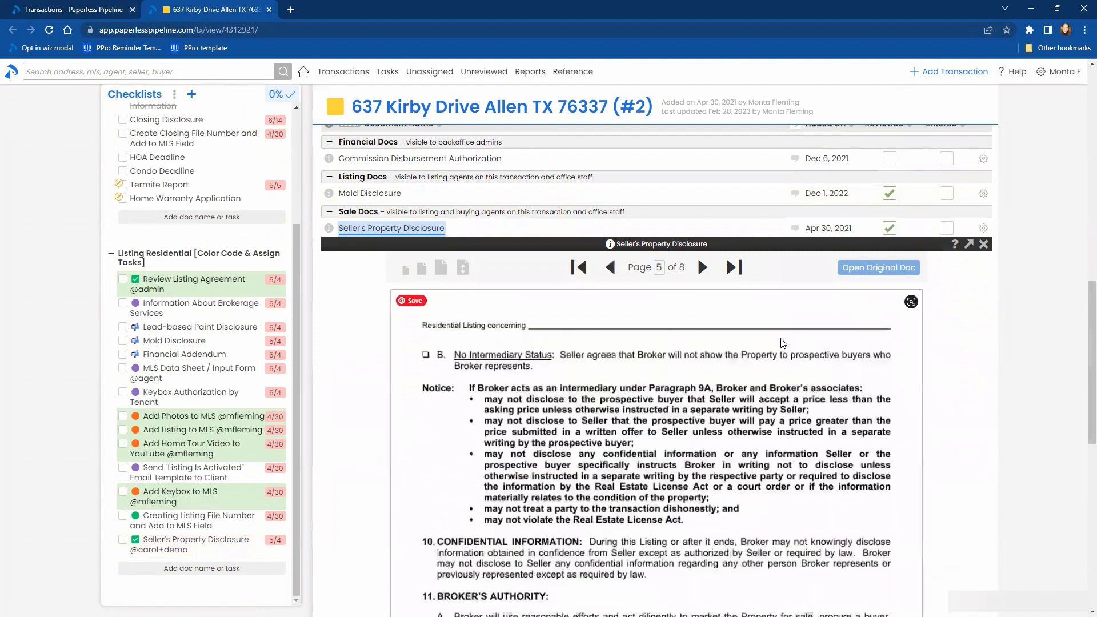
pyautogui.press('Left')
pyautogui.press('Left')
pyautogui.press('Left')
pyautogui.press('Left')
pyautogui.press('Left')
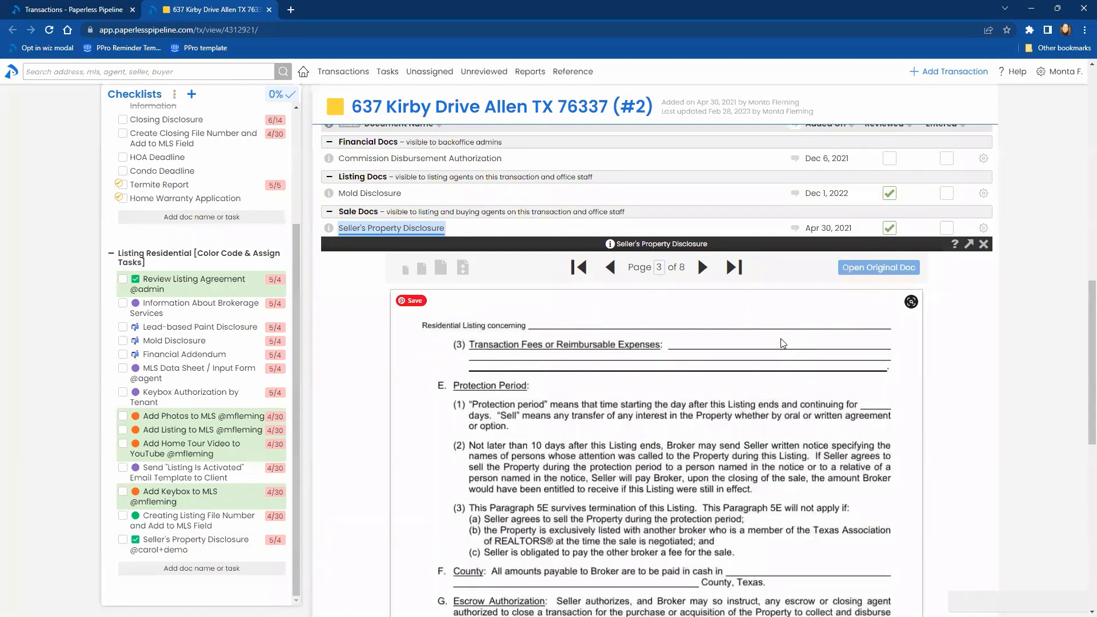
# - Page forward through the Seller's Property Disclosure preview from page 3 to page 7
pyautogui.press('Right')
pyautogui.press('Right')
pyautogui.press('Right')
pyautogui.press('Right')
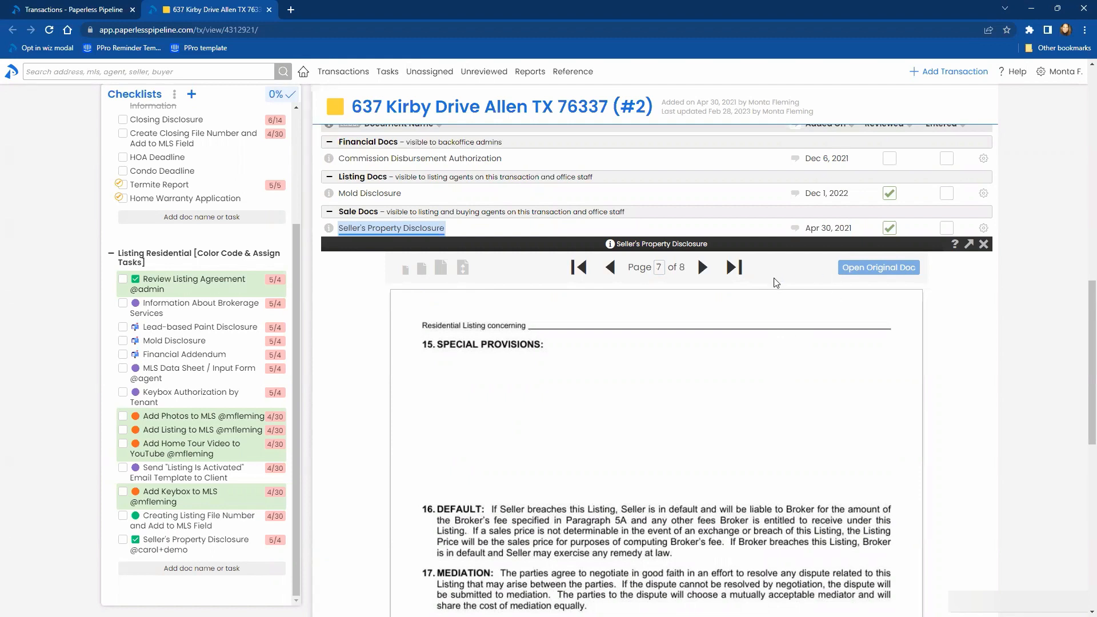
# - Search the built-in help for "mail" and close the help panel
pyautogui.click(1013, 71)
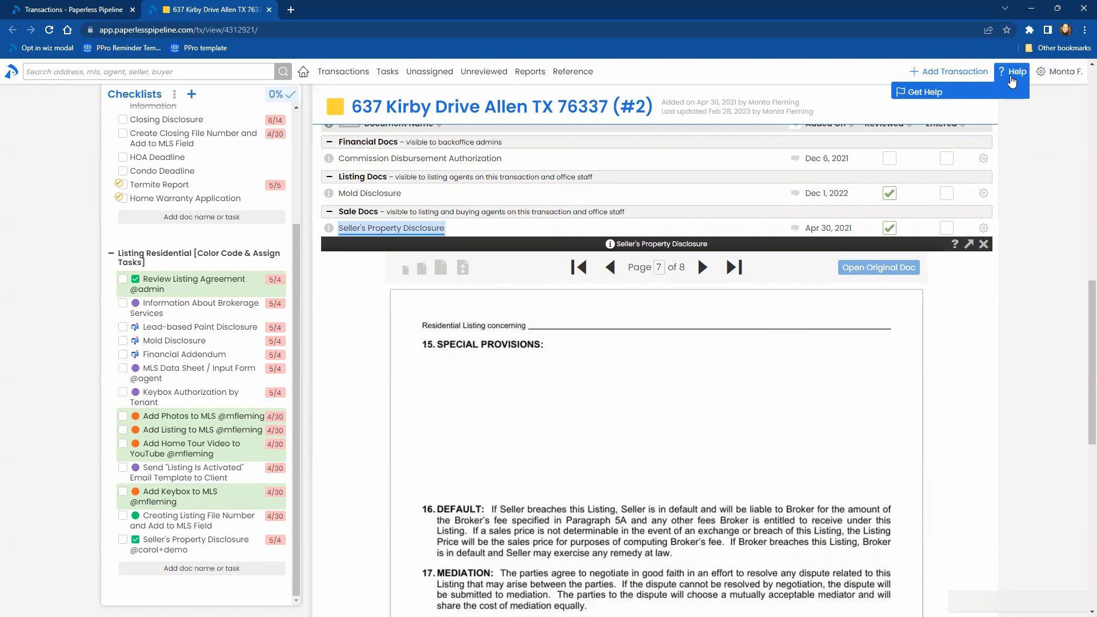
pyautogui.click(944, 100)
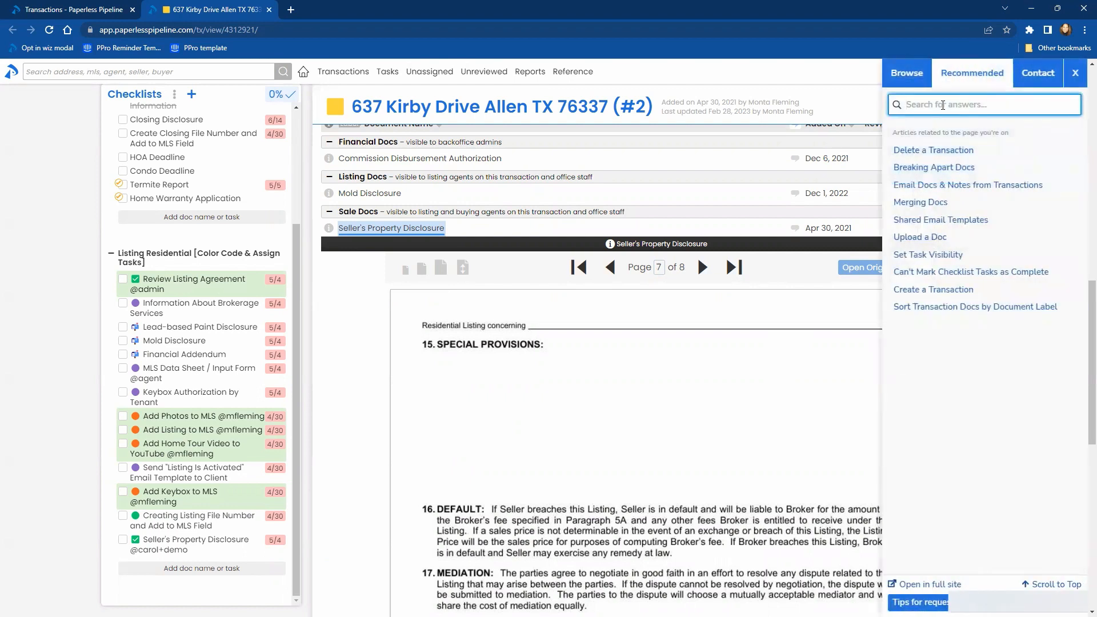
pyautogui.write('mail')
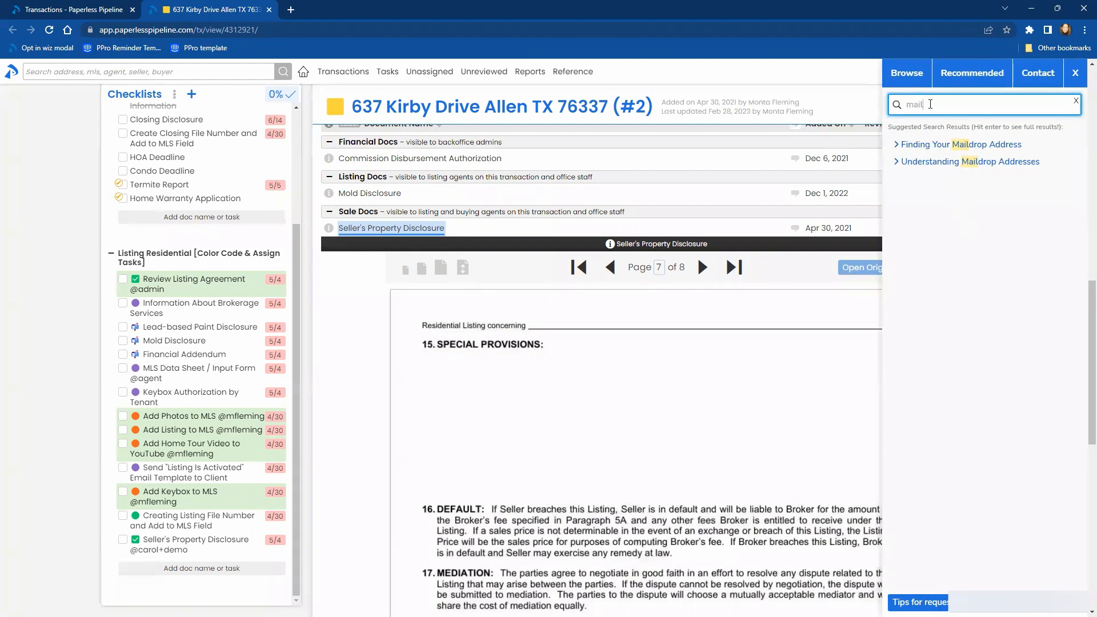
pyautogui.moveTo(931, 104); pyautogui.dragTo(902, 105)
pyautogui.click(1077, 77)
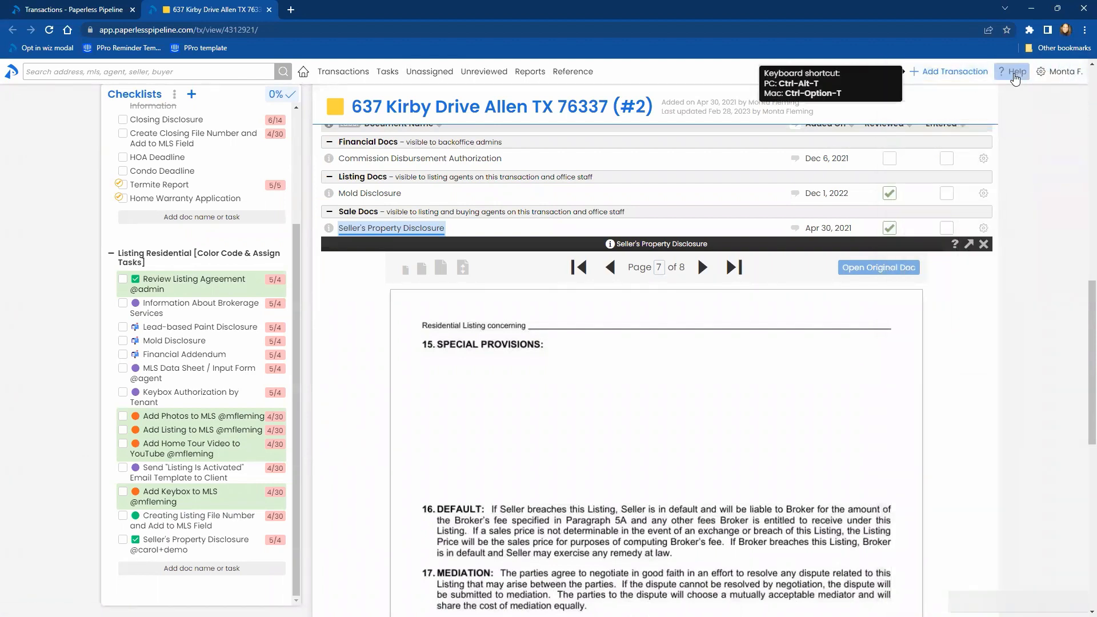
# - Reopen the built-in help and clear the search text to show the recommended articles
pyautogui.click(1016, 77)
pyautogui.click(951, 89)
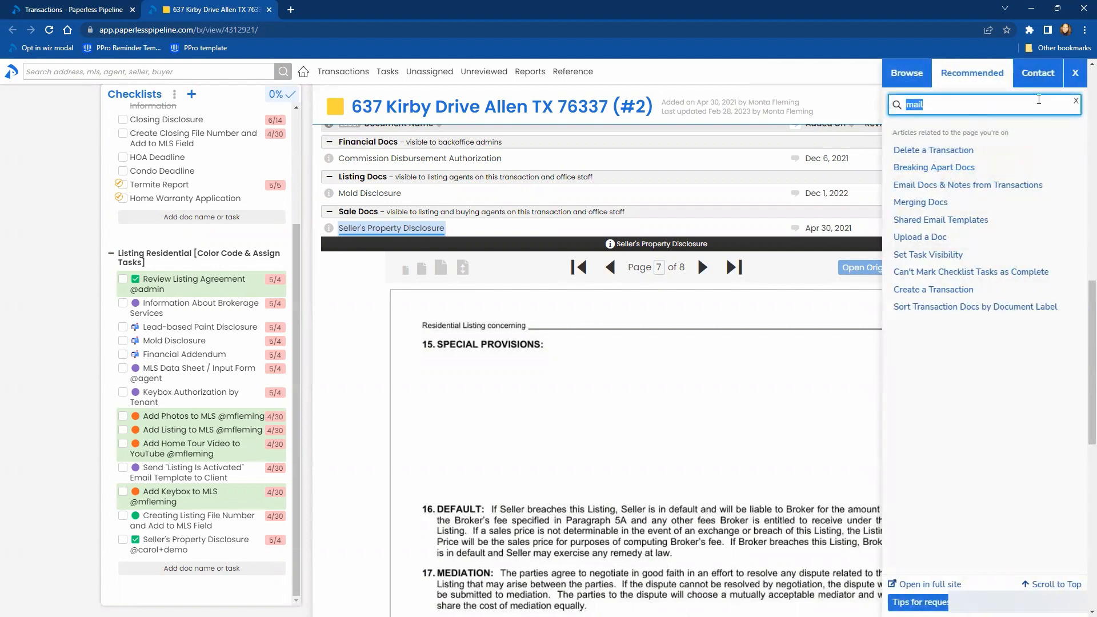
pyautogui.click(1076, 100)
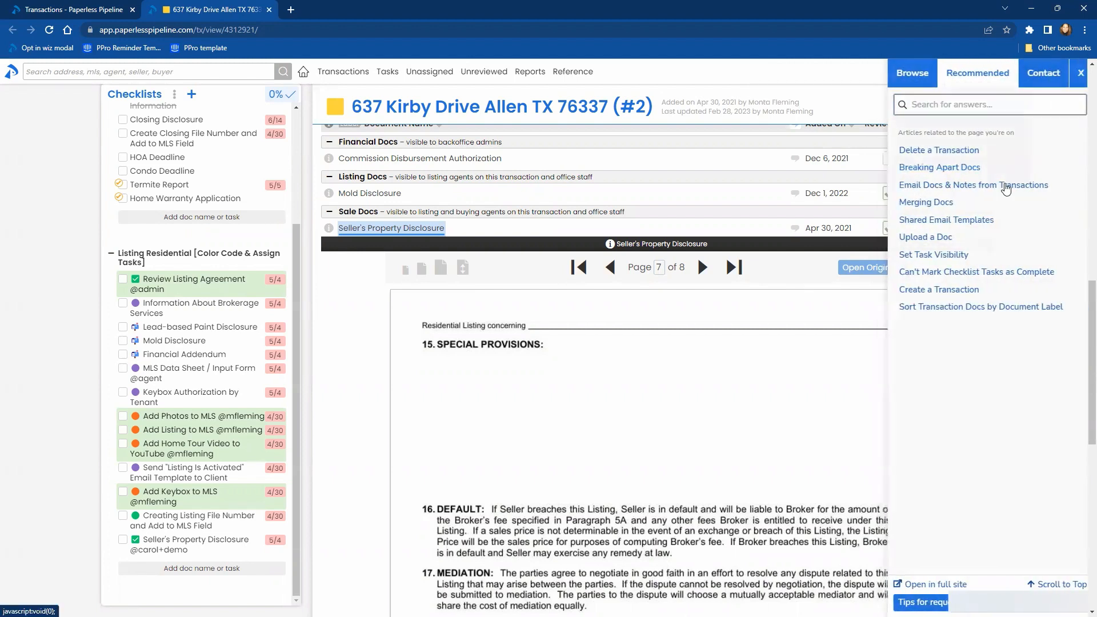